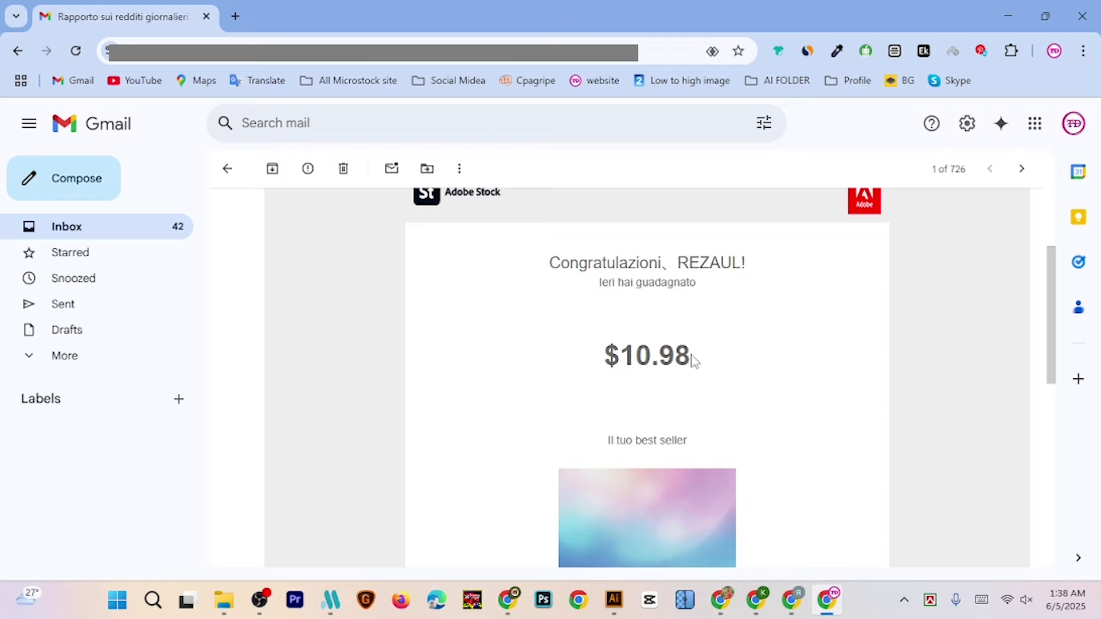
Review the Adobe Stock daily earnings email, including its date, the amount earned and the best-selling image
scroll(715, 326, up, 3)
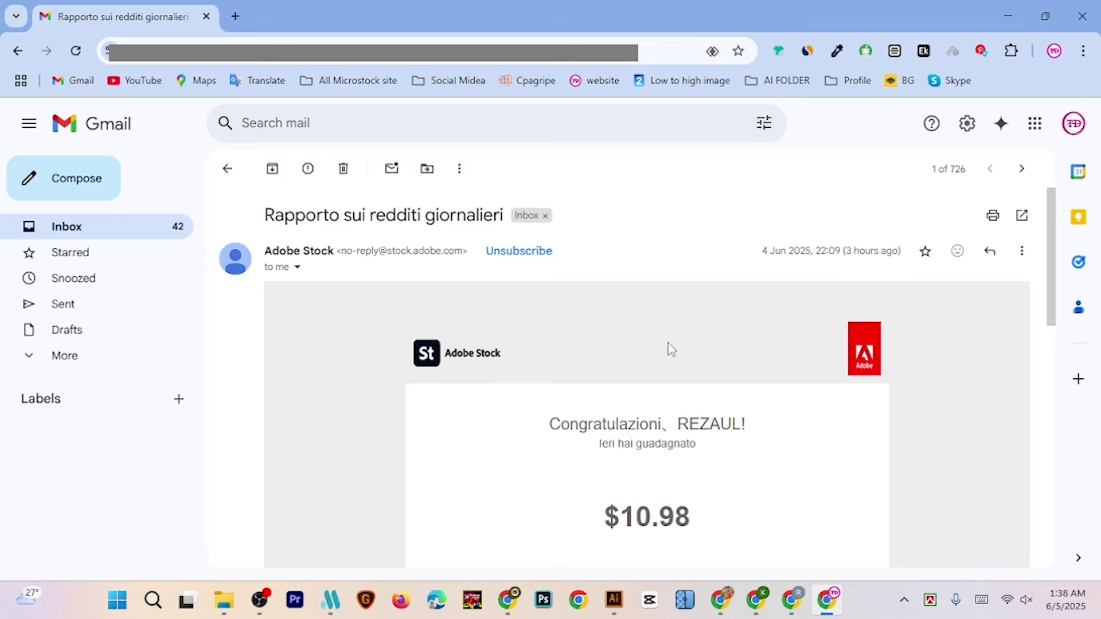
scroll(666, 344, down, 4)
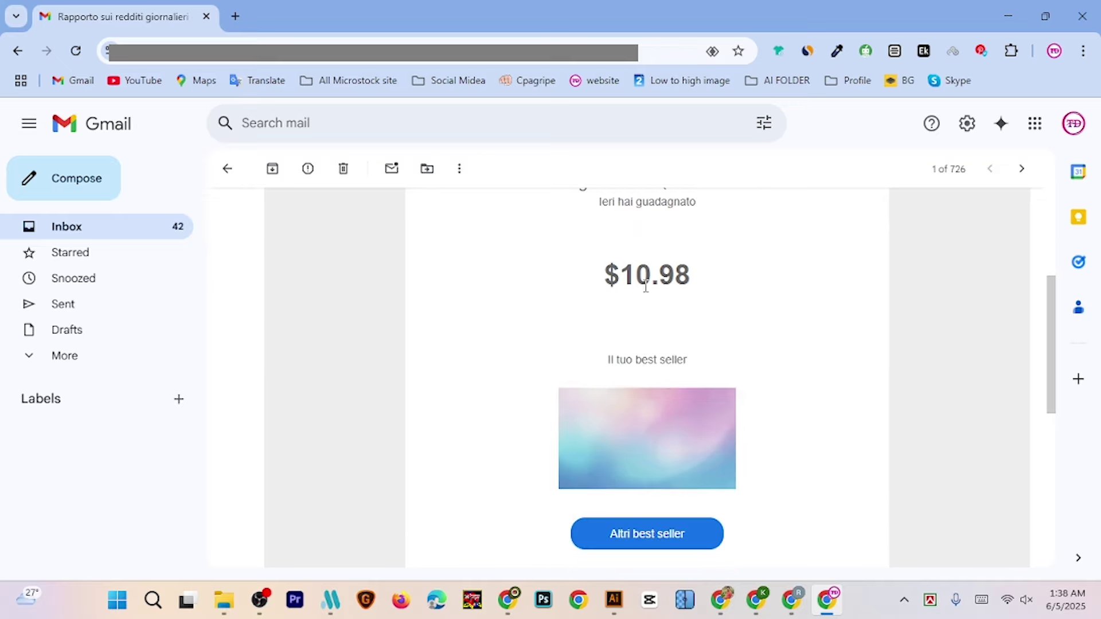
scroll(666, 433, up, 2)
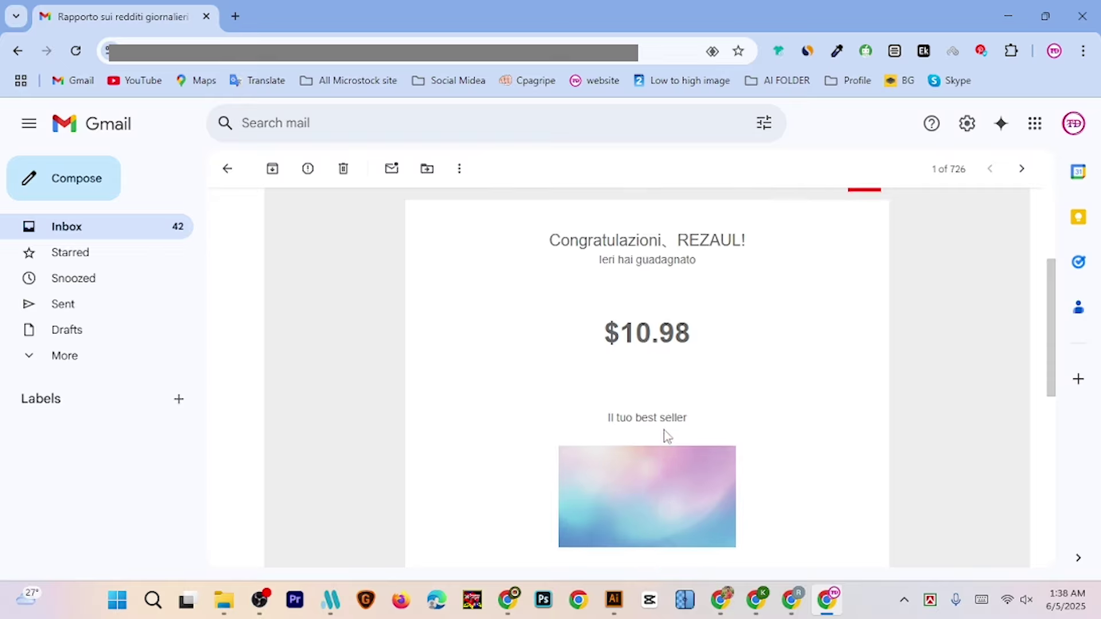
scroll(663, 433, down, 2)
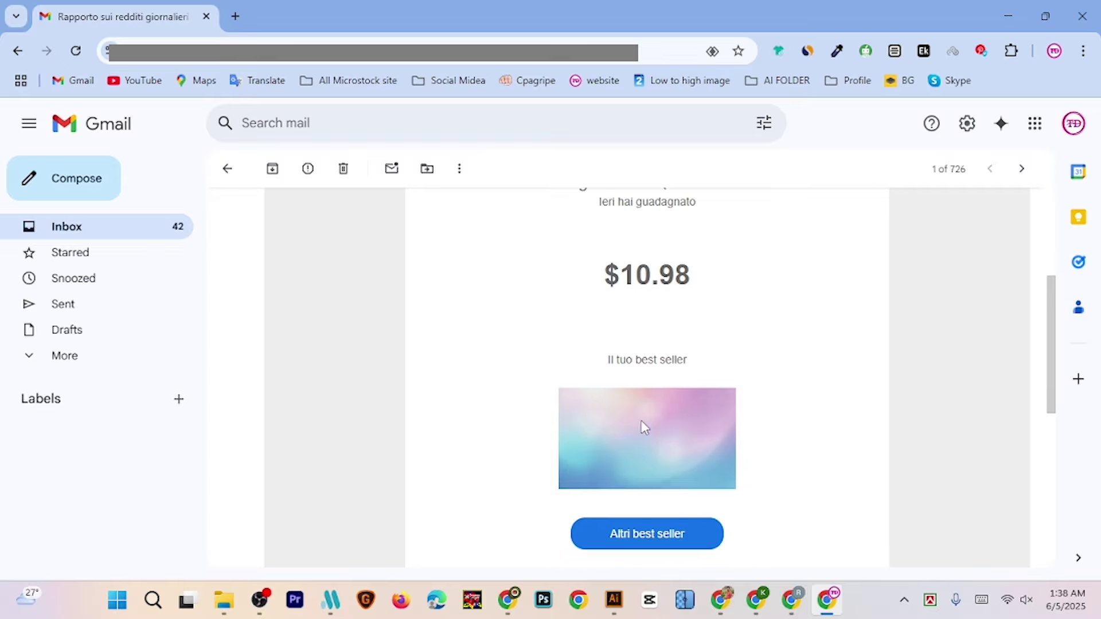
scroll(641, 423, up, 2)
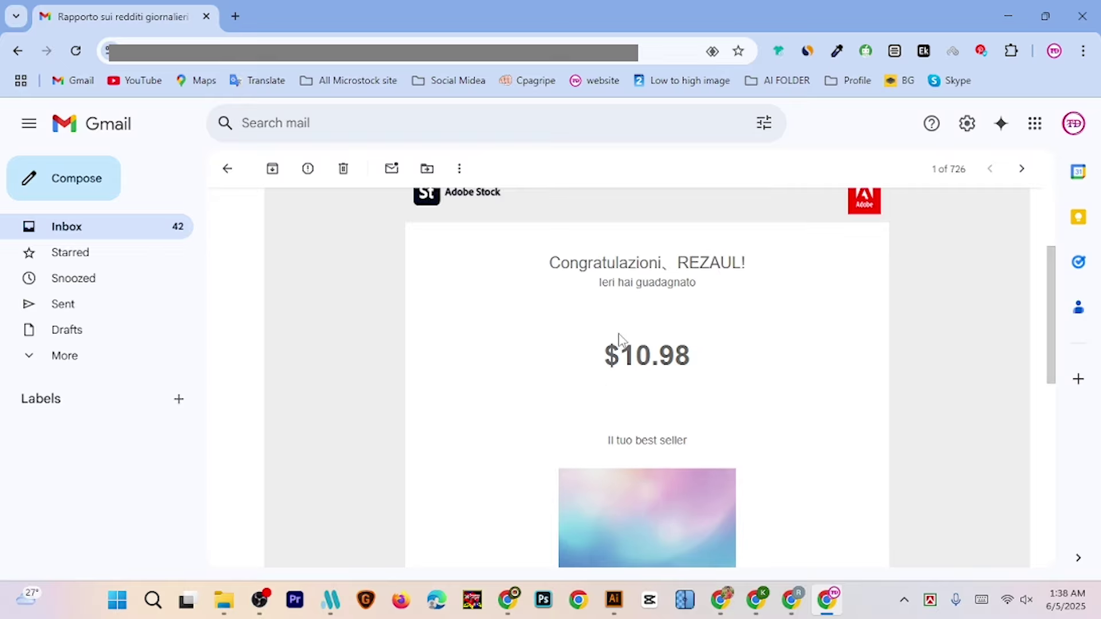
scroll(697, 383, down, 2)
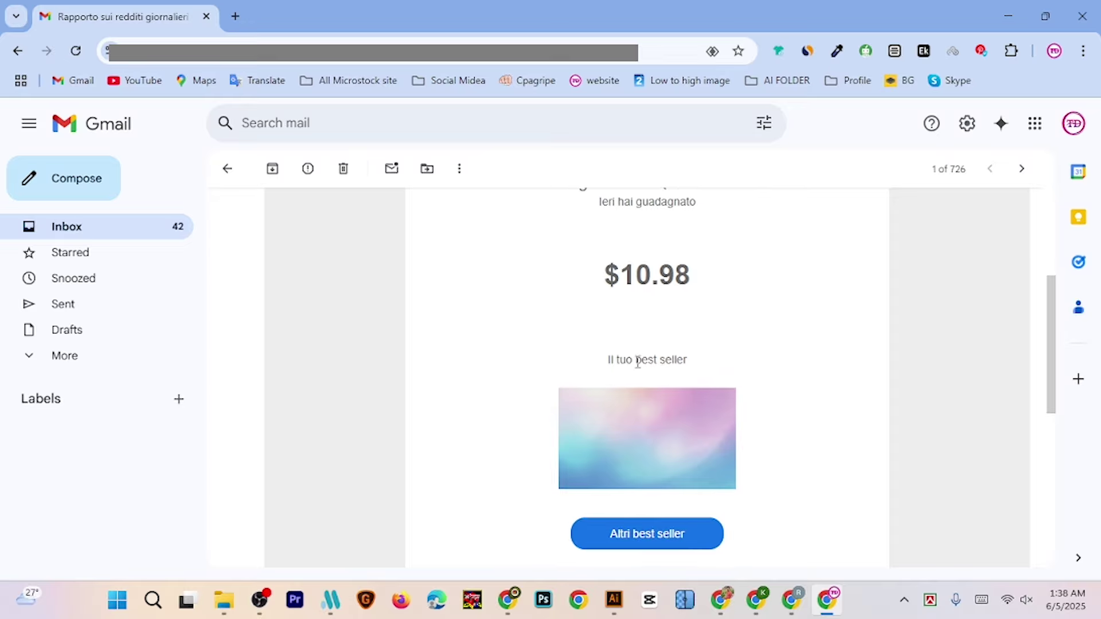
scroll(651, 412, up, 2)
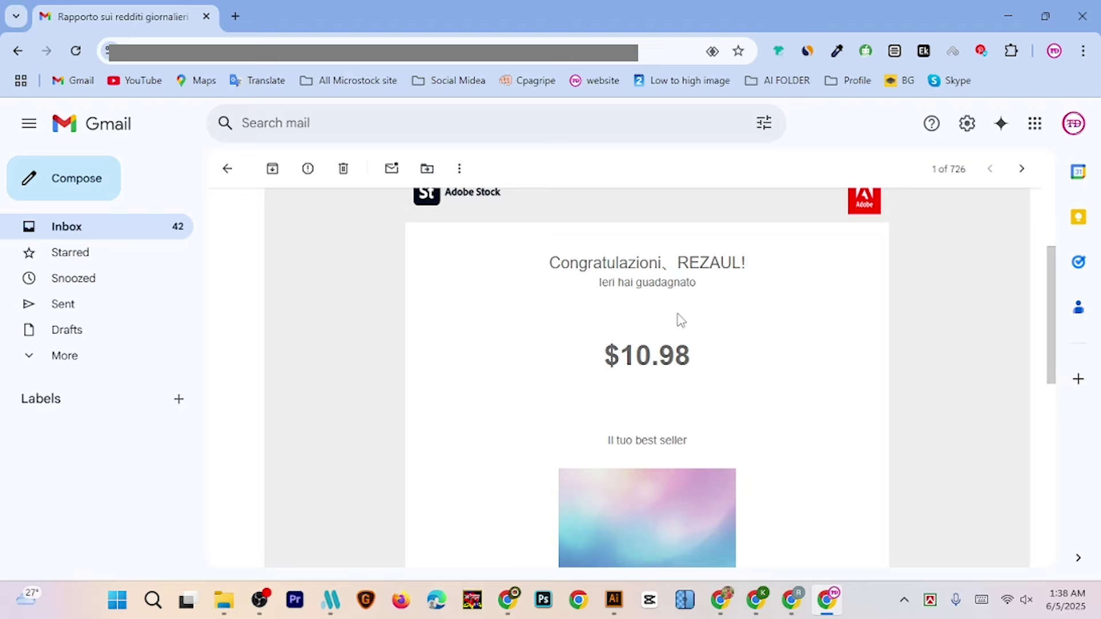
Compare the Daily Earnings Report email in the other browser profile's mailbox with the Italian-language earnings report
click(722, 599)
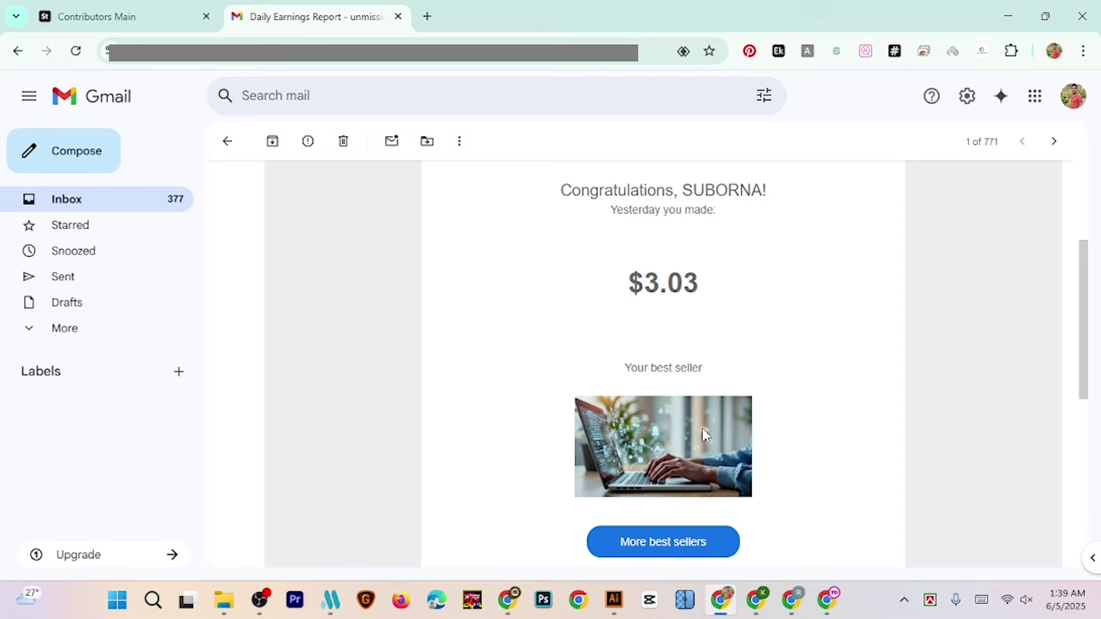
scroll(710, 414, down, 2)
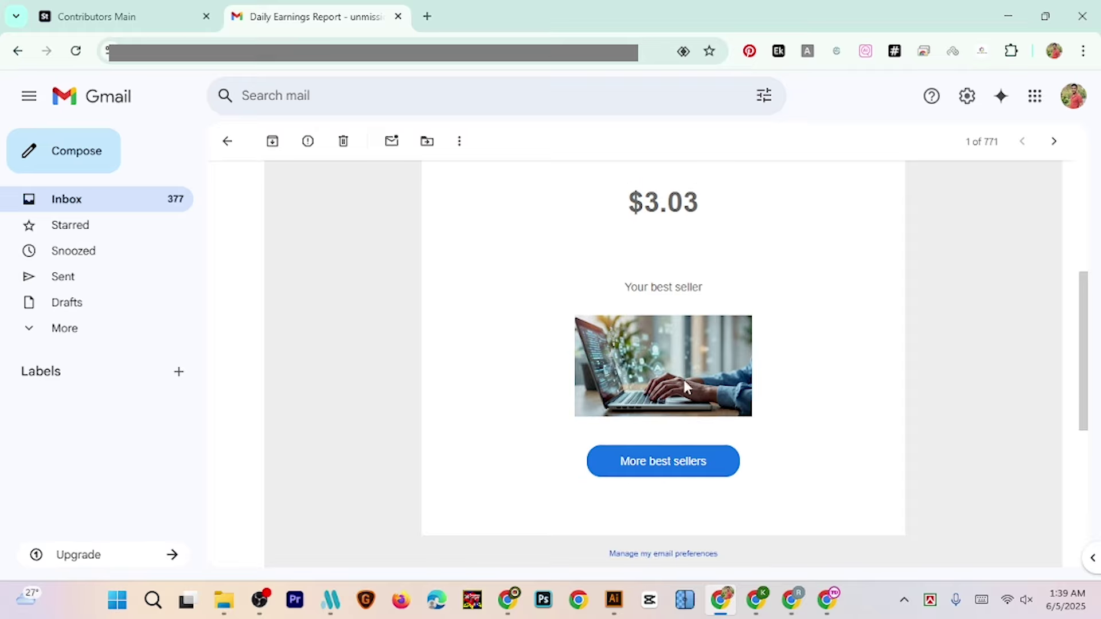
scroll(676, 381, up, 3)
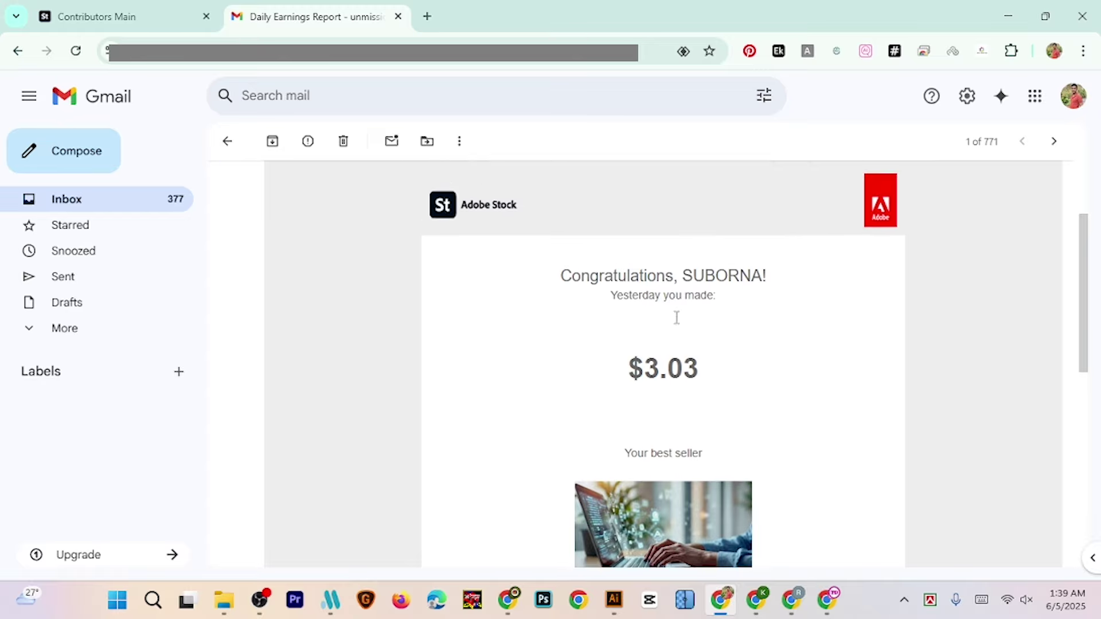
scroll(677, 318, up, 2)
scroll(785, 334, up, 1)
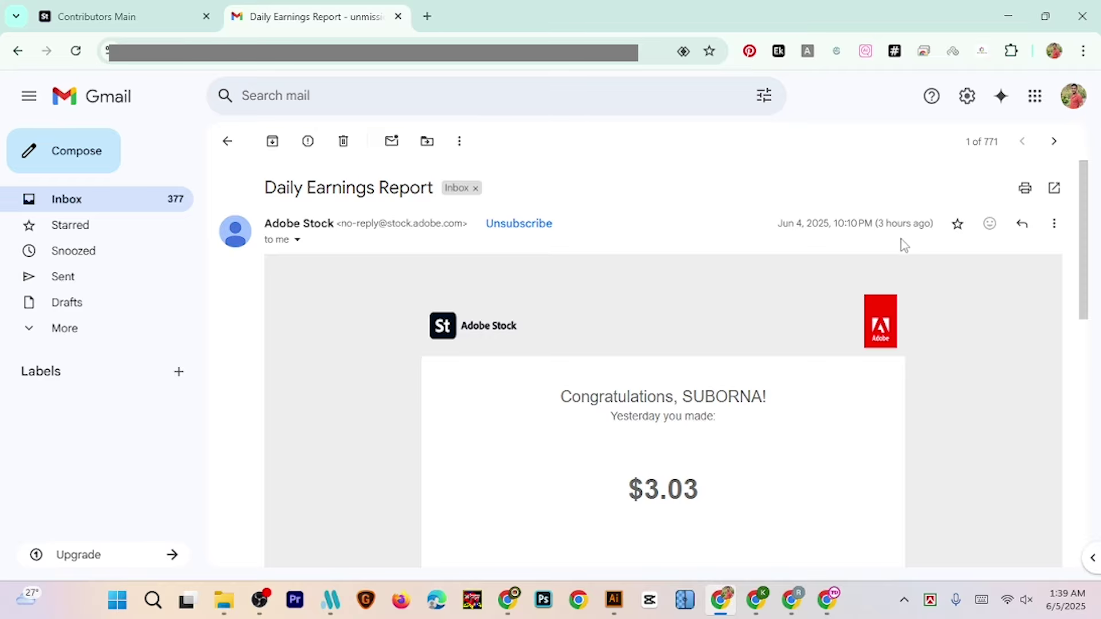
scroll(724, 315, down, 3)
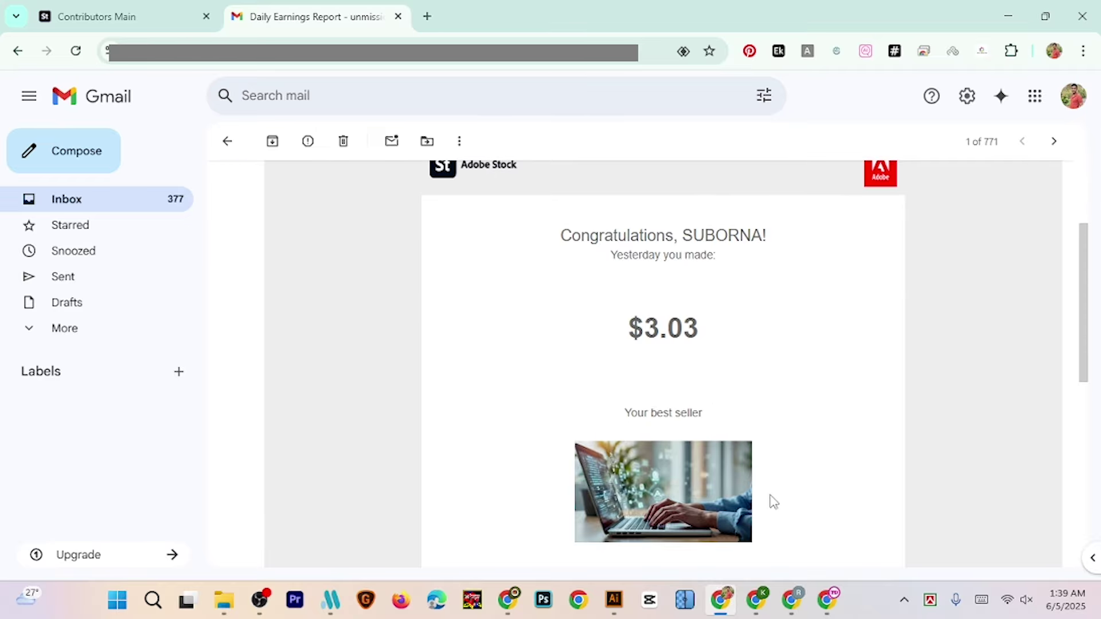
click(827, 600)
scroll(643, 333, down, 2)
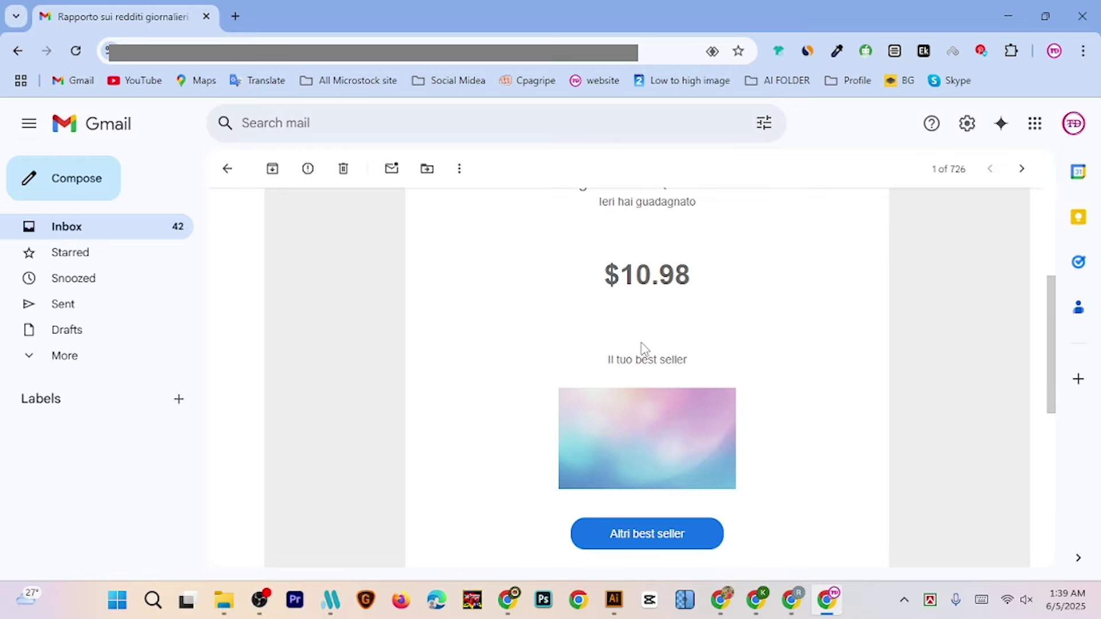
Switch to the Coursr Modiul Final document in Google Docs and read the course purpose, start date and fee
click(756, 601)
scroll(576, 352, down, 1)
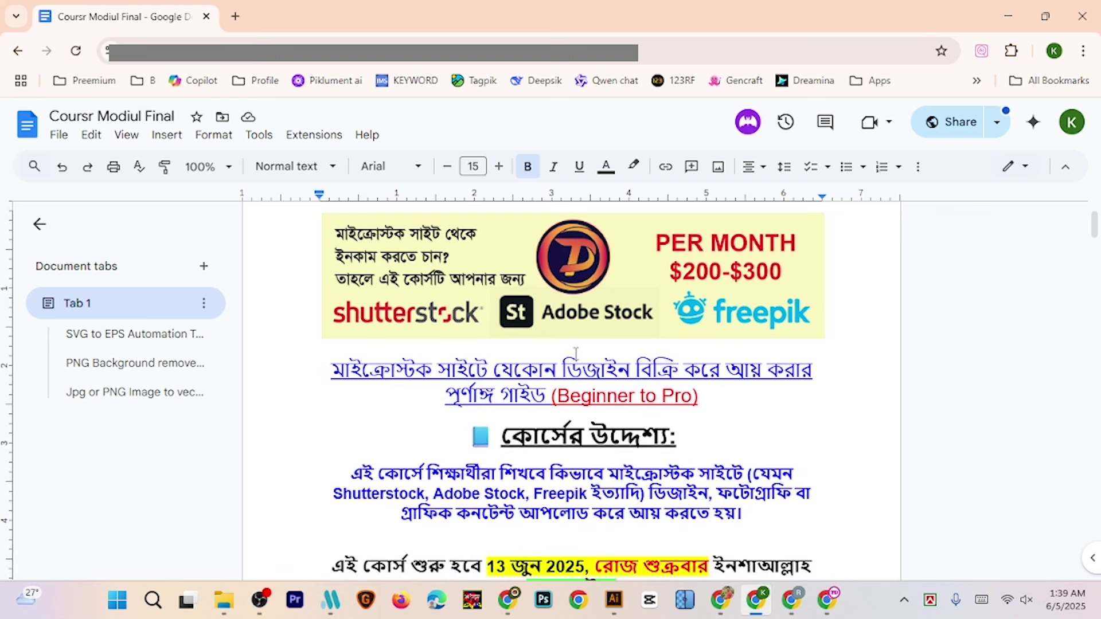
scroll(575, 352, down, 3)
scroll(536, 351, up, 1)
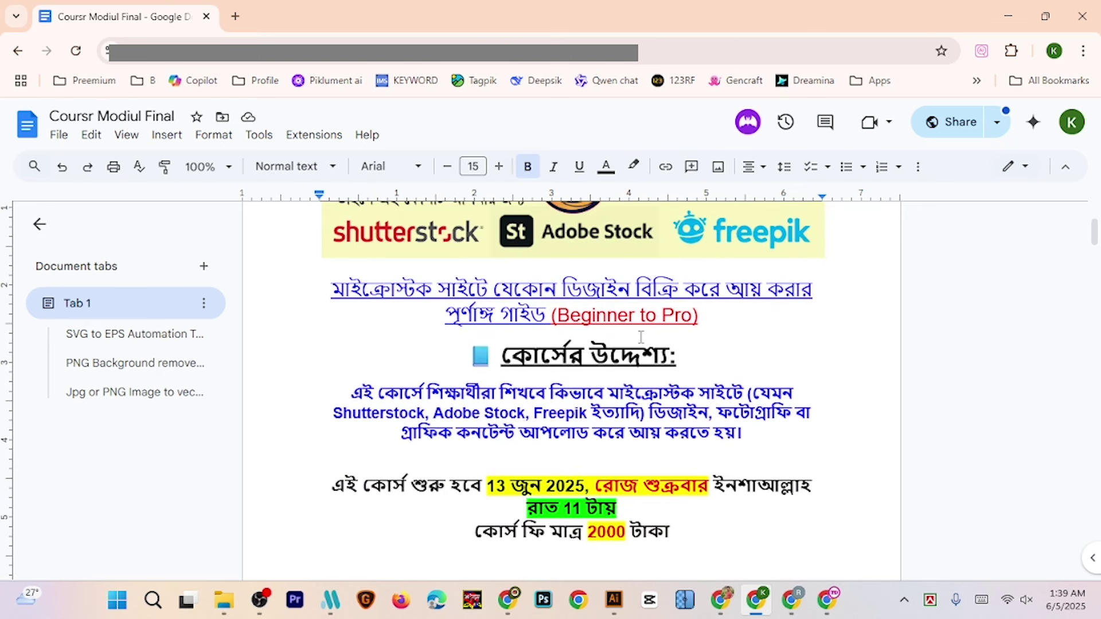
scroll(579, 364, down, 1)
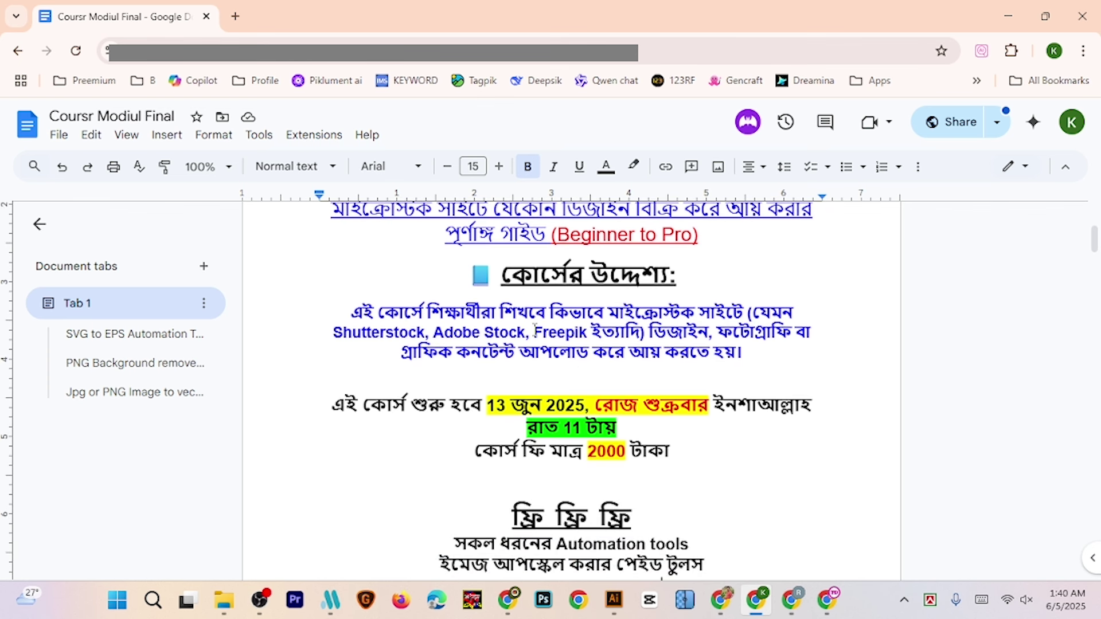
scroll(613, 324, up, 2)
scroll(613, 318, down, 3)
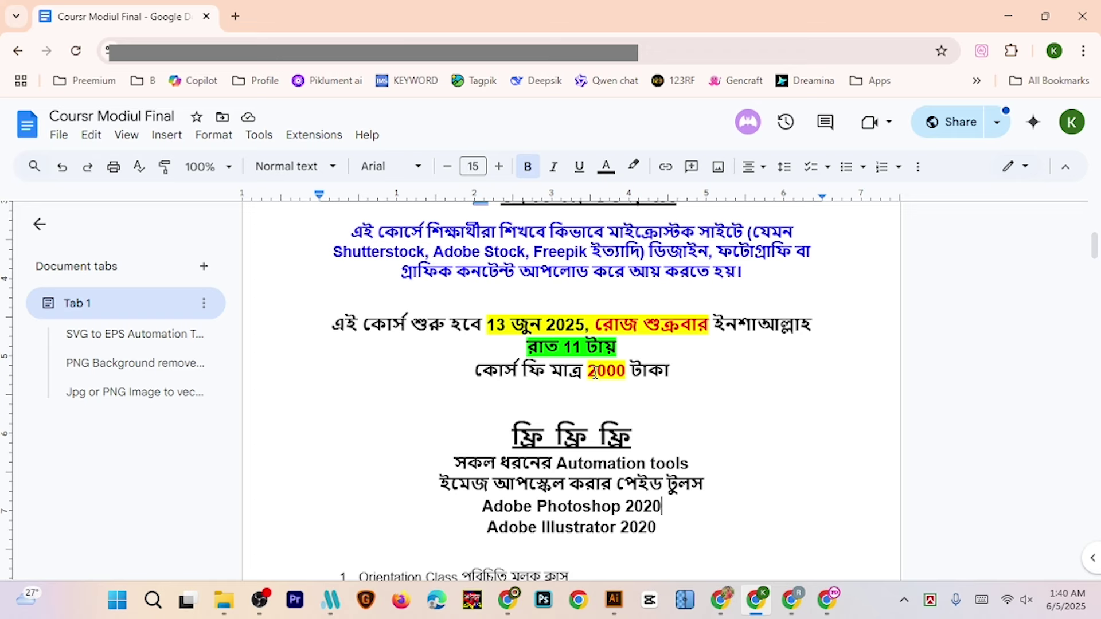
Point out the free-offer heading, the Automation tools line and the image upscaling tools line by selecting their text
scroll(609, 378, down, 4)
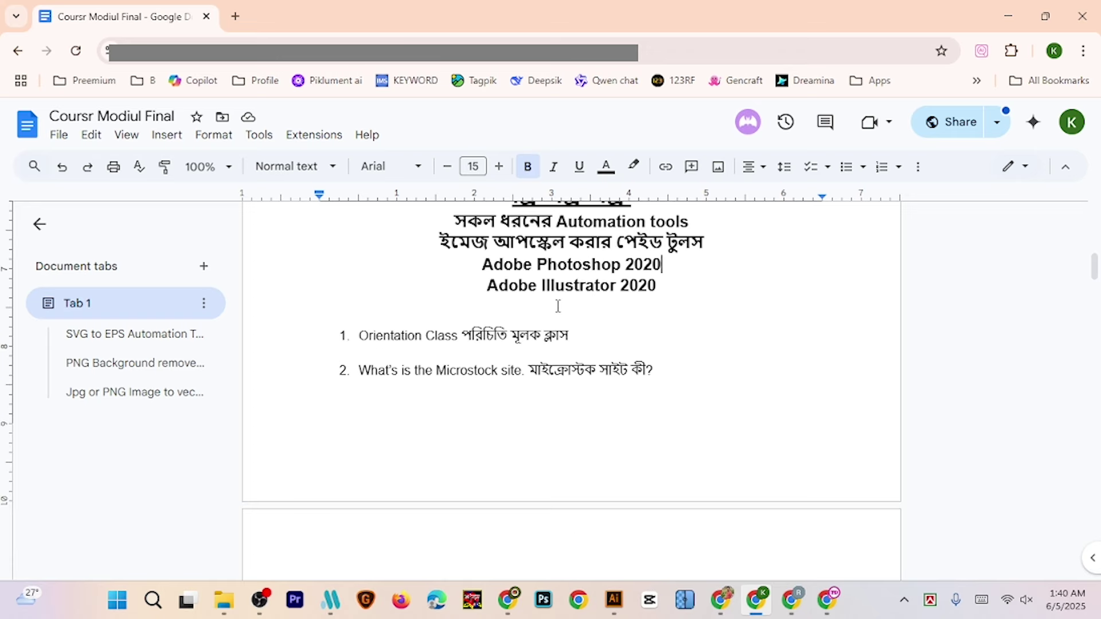
scroll(561, 305, up, 2)
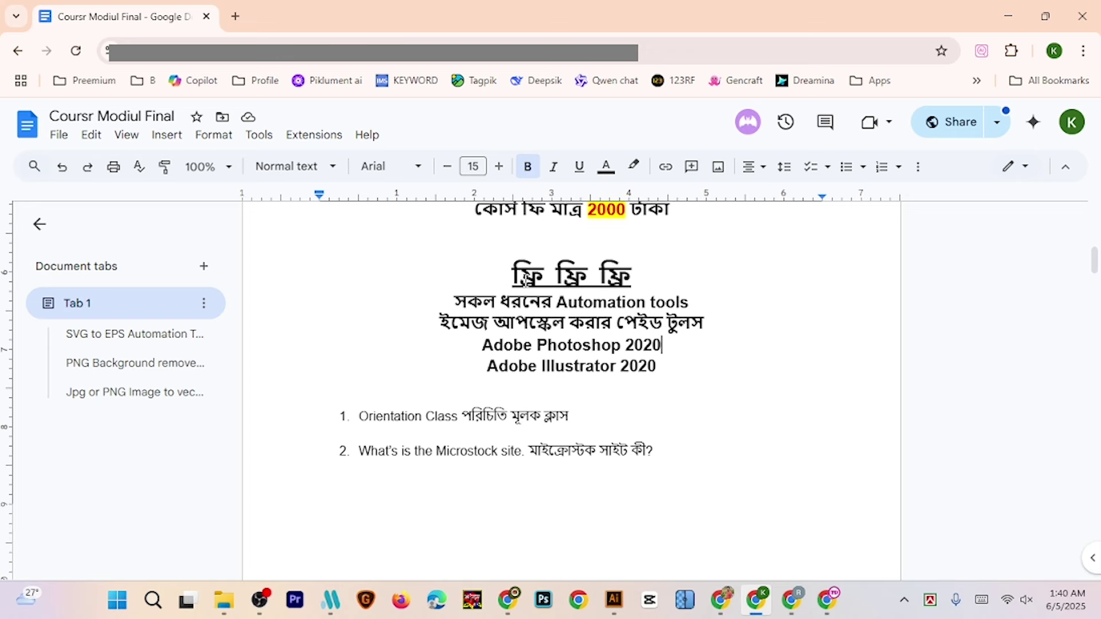
double_click(568, 277)
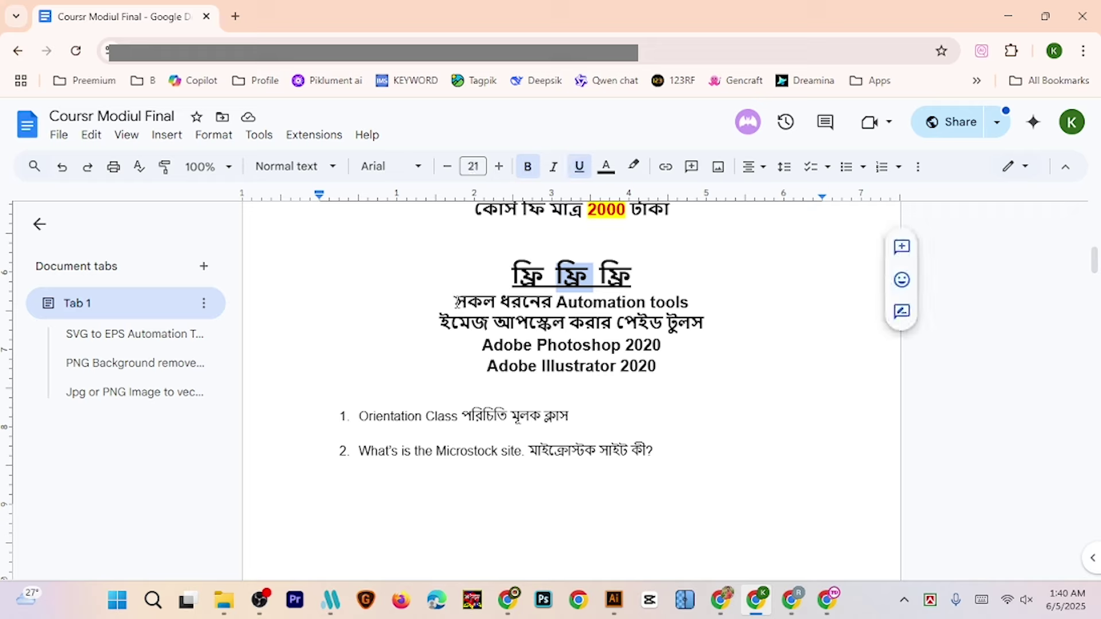
drag(456, 302, 690, 299)
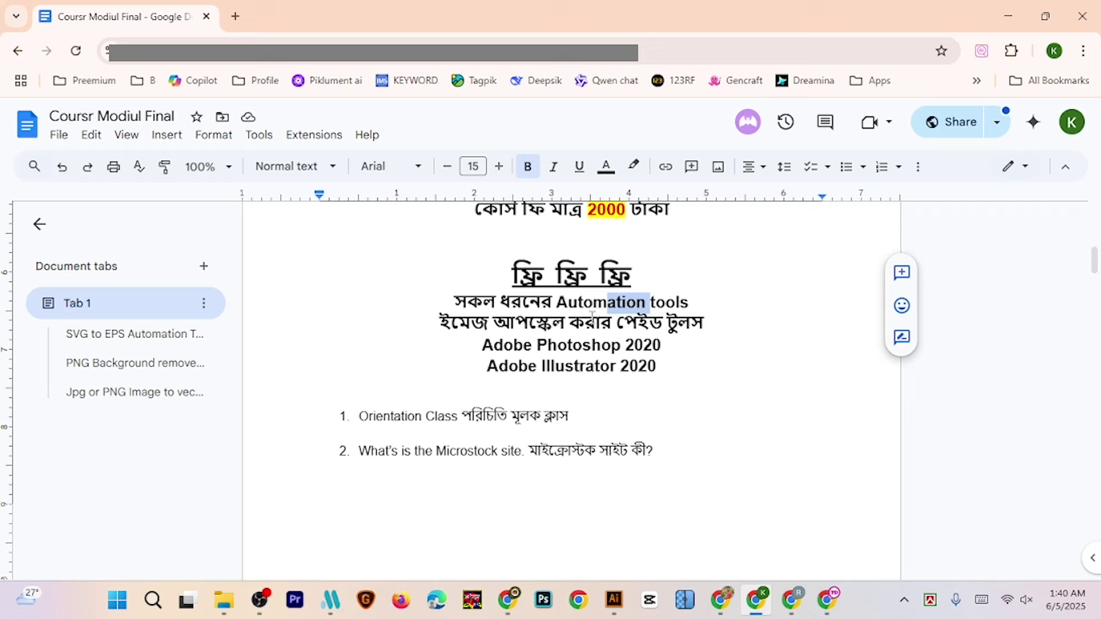
drag(513, 325, 432, 321)
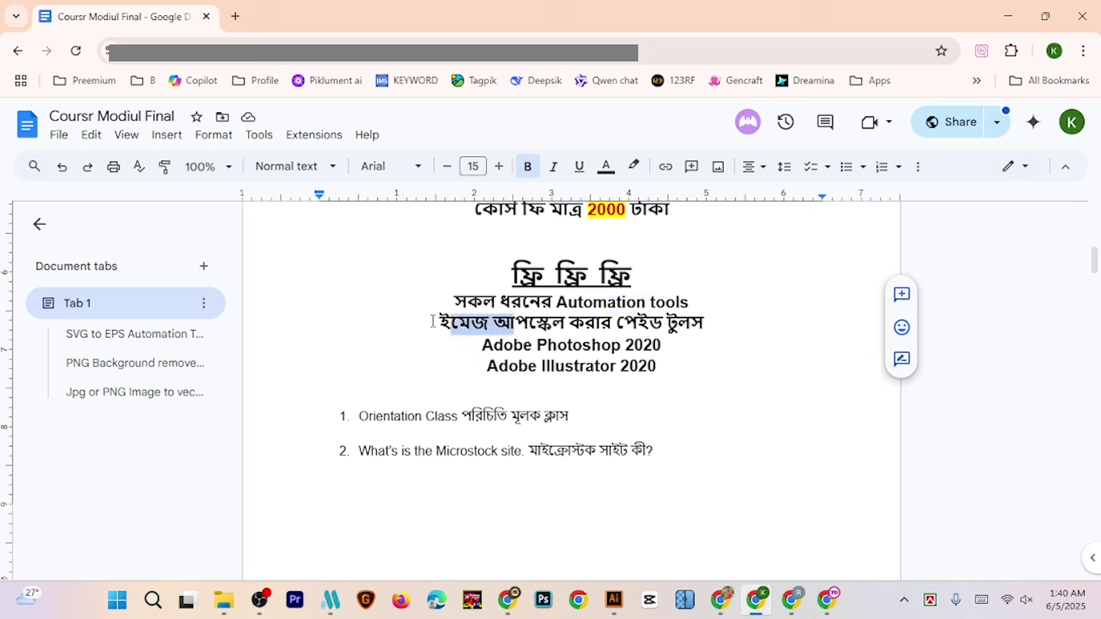
drag(601, 324, 659, 327)
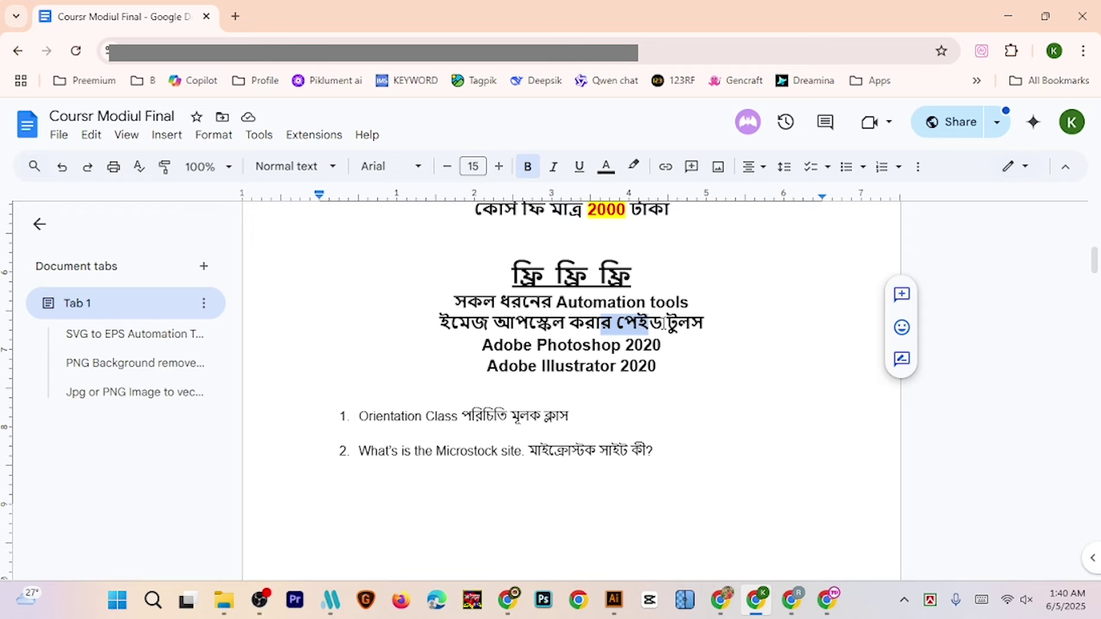
Point out the Adobe Photoshop 2020 and Adobe Illustrator 2020 lines by selecting each, and clear the selection
scroll(561, 310, down, 2)
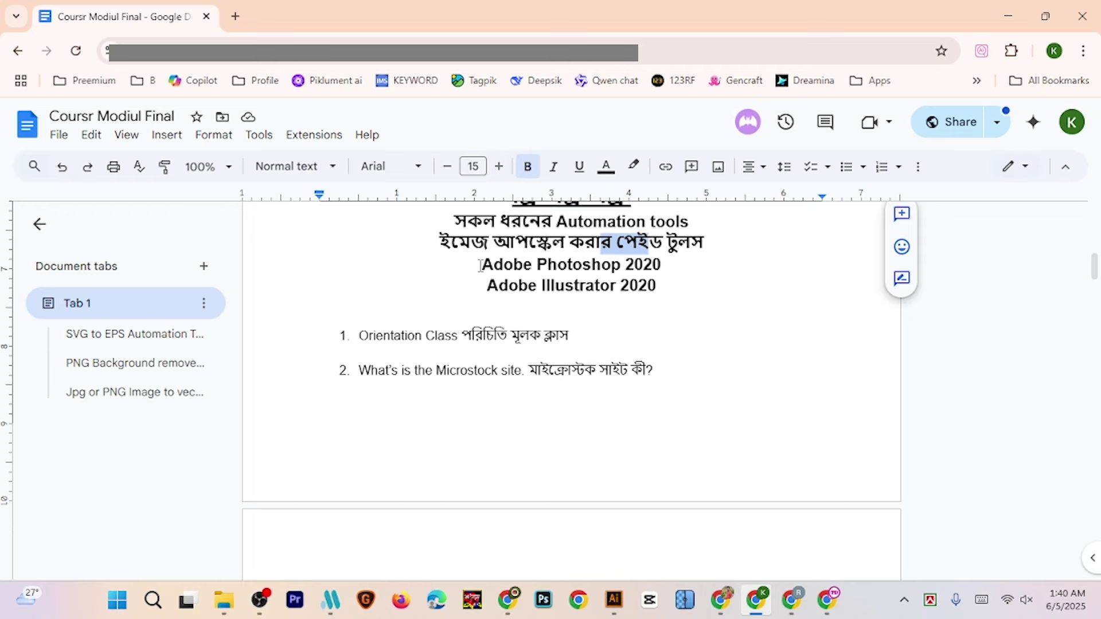
drag(479, 266, 665, 267)
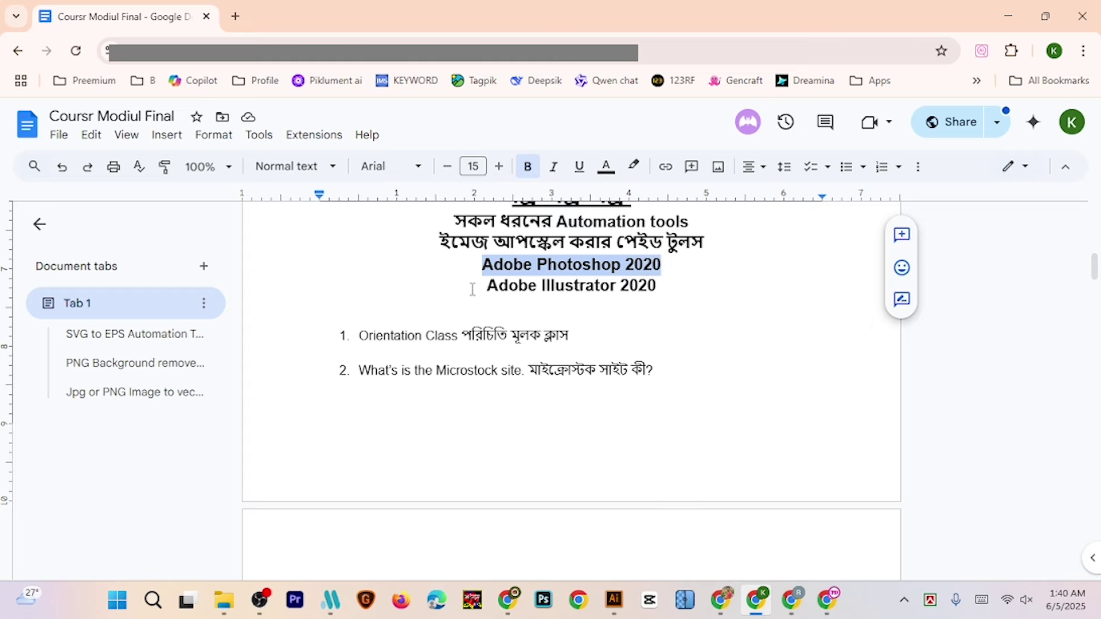
drag(472, 289, 645, 291)
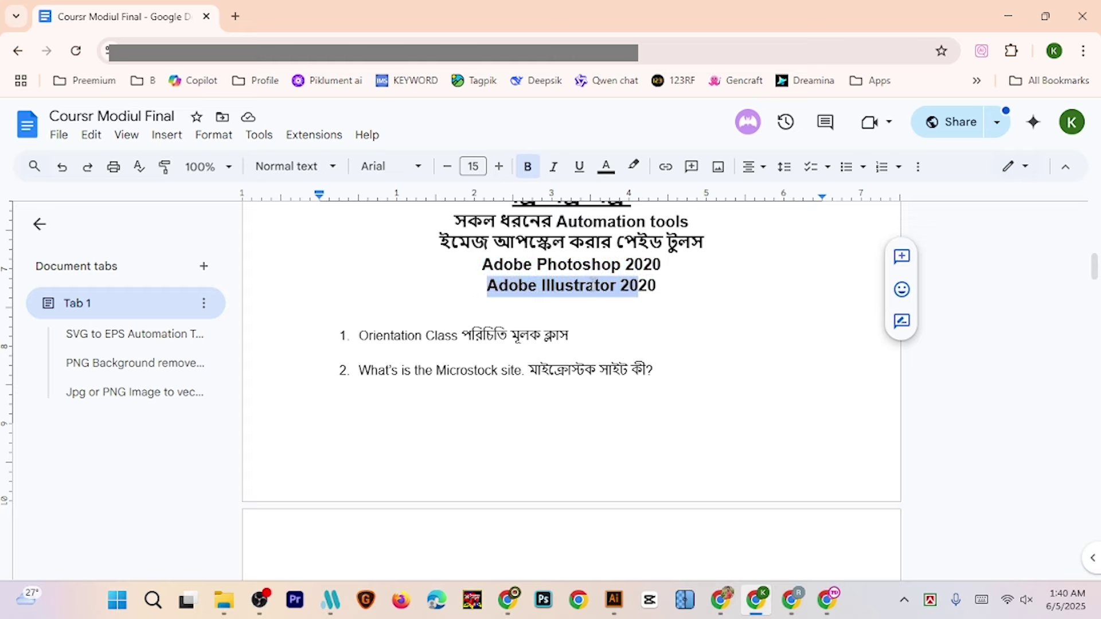
scroll(587, 302, up, 3)
scroll(559, 355, down, 2)
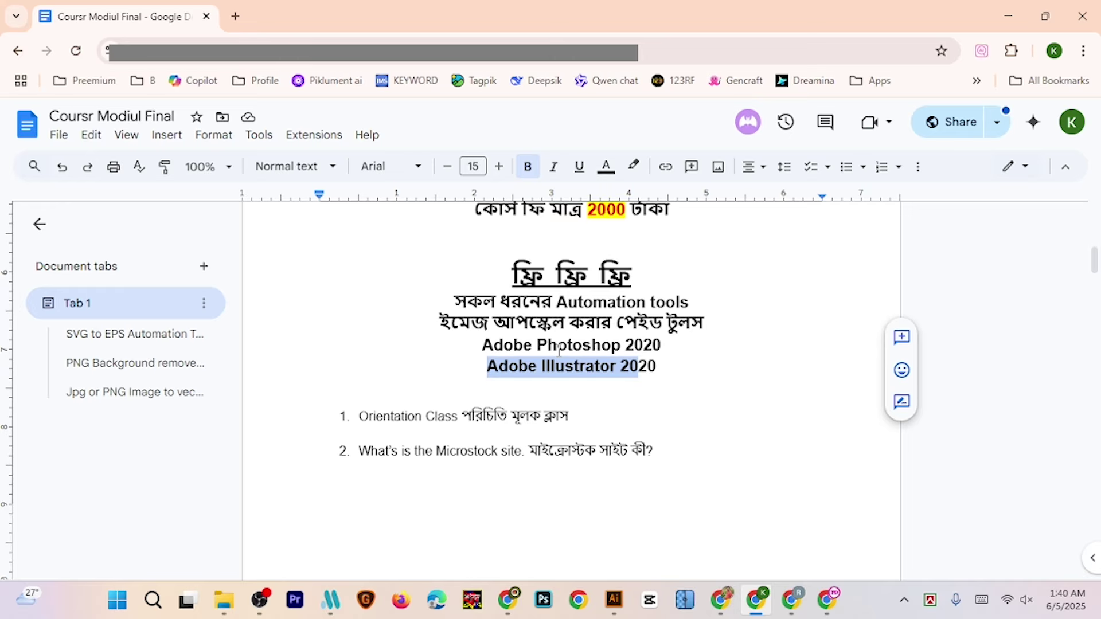
scroll(522, 349, down, 3)
scroll(533, 337, up, 2)
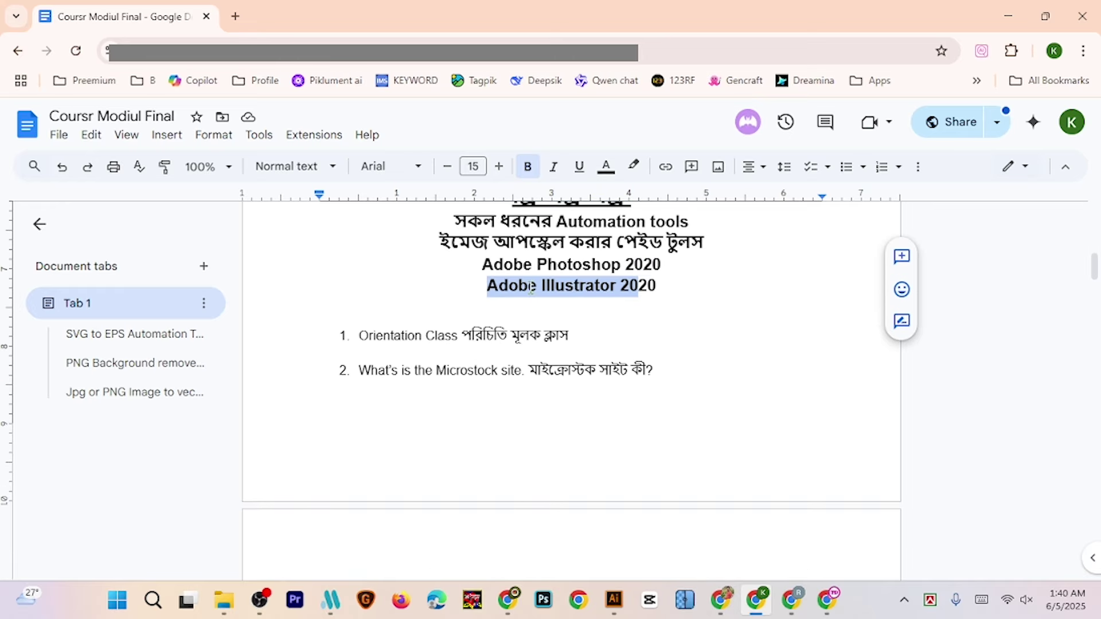
click(526, 268)
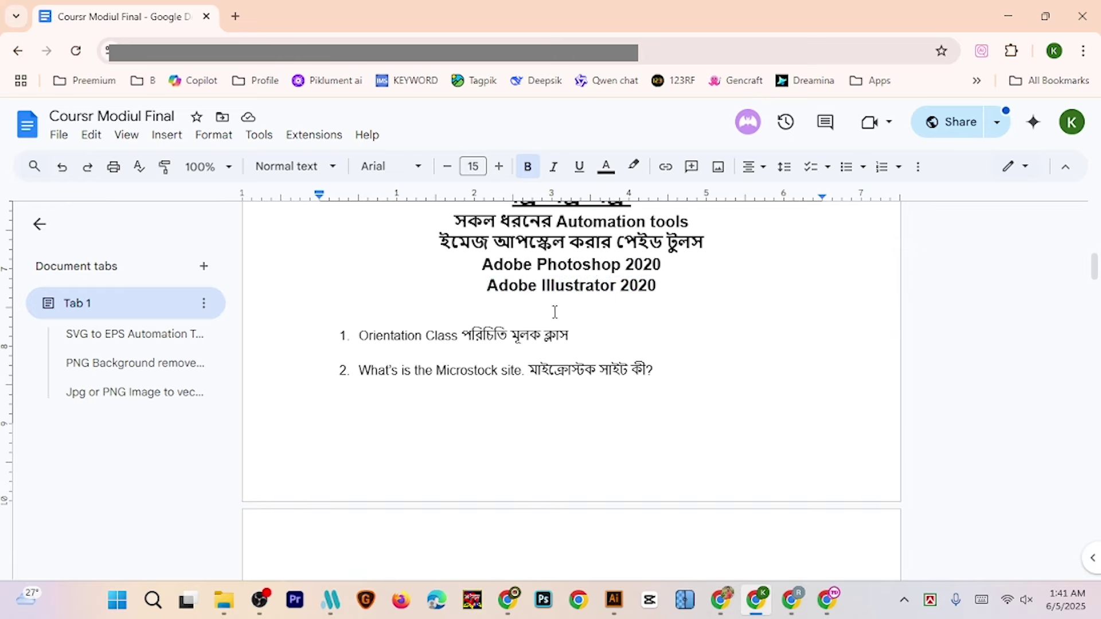
Review the course outline's numbered topics, from the orientation class through content preparation, file upload and automation tools to social media marketing
scroll(516, 321, down, 6)
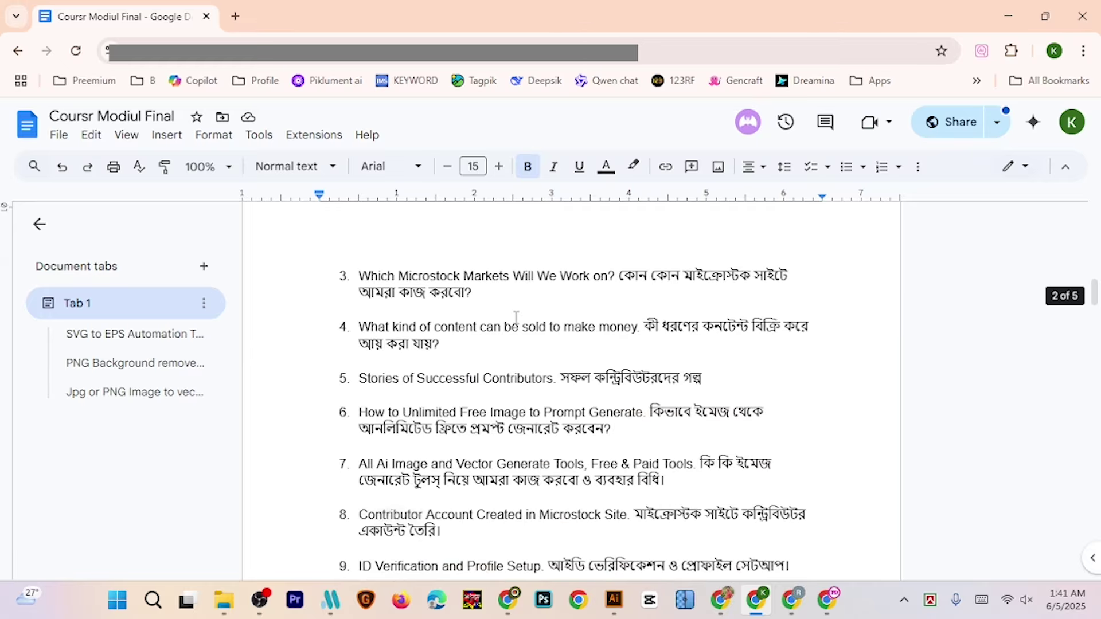
scroll(516, 317, down, 3)
scroll(459, 315, up, 4)
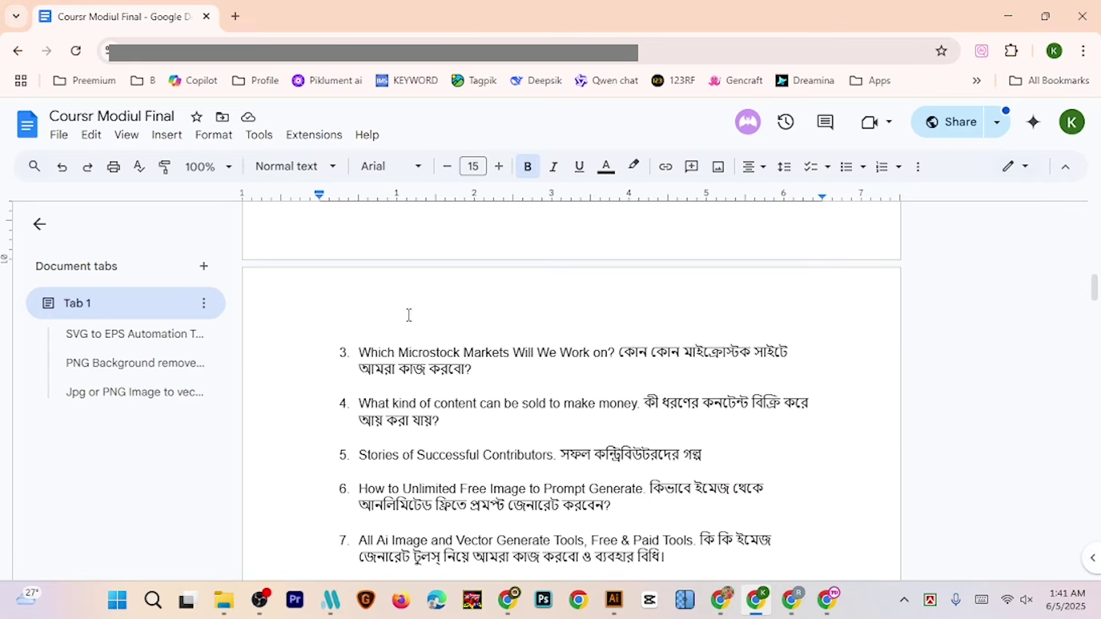
scroll(453, 333, down, 10)
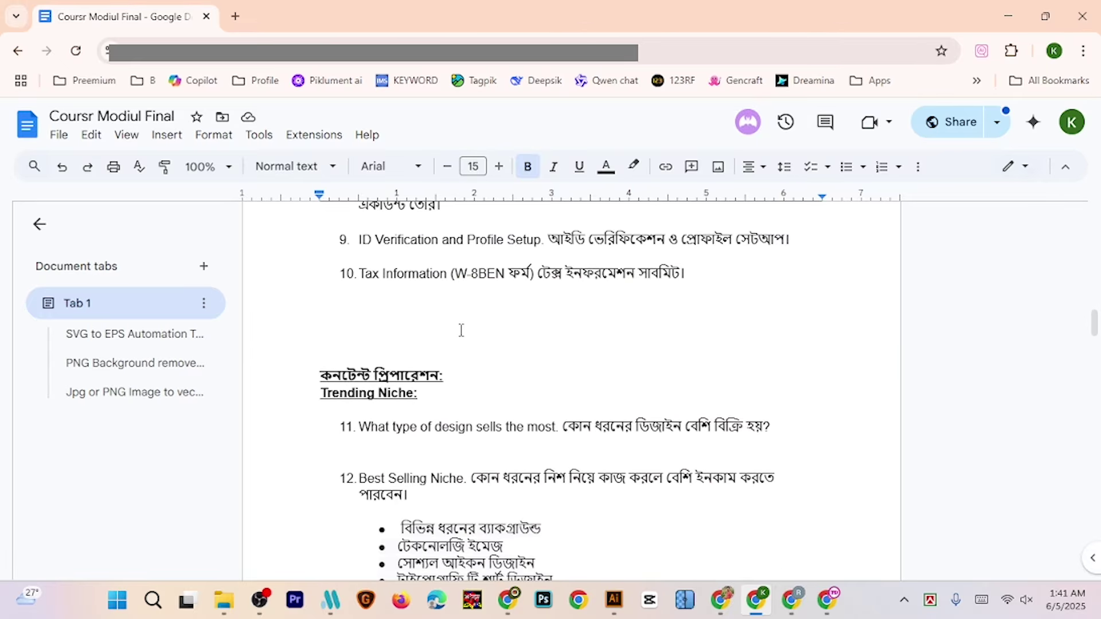
scroll(461, 331, down, 7)
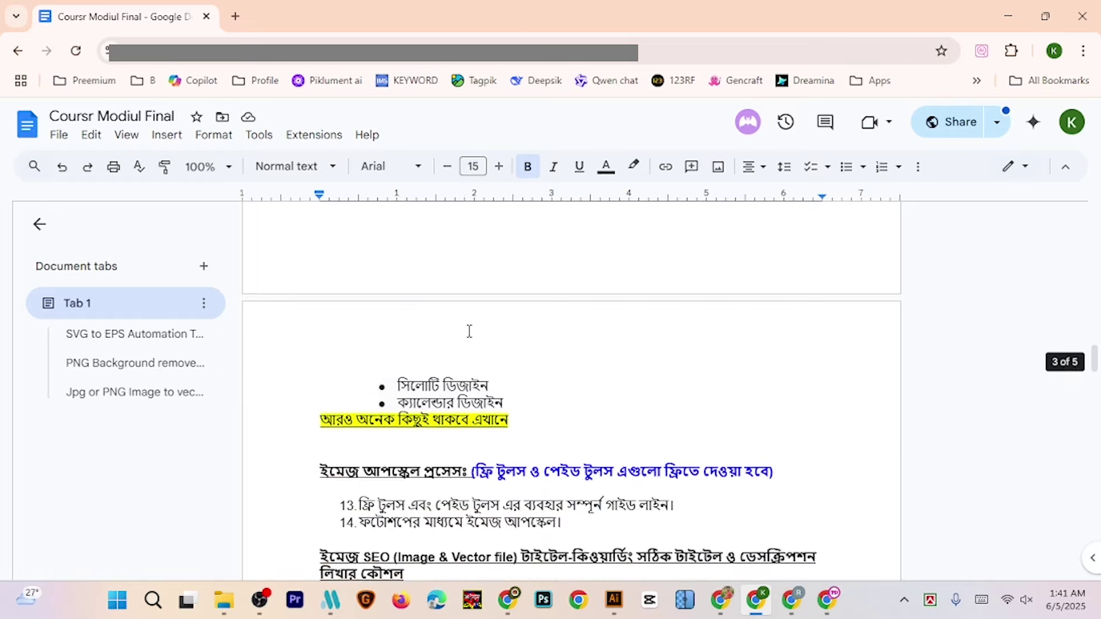
scroll(436, 318, down, 7)
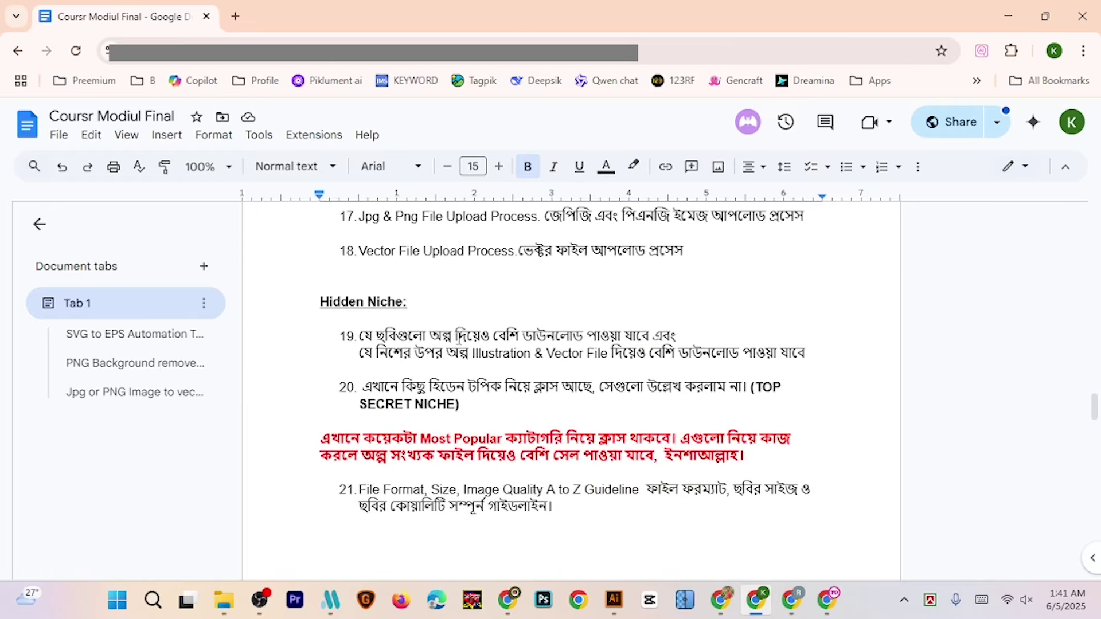
scroll(458, 338, down, 7)
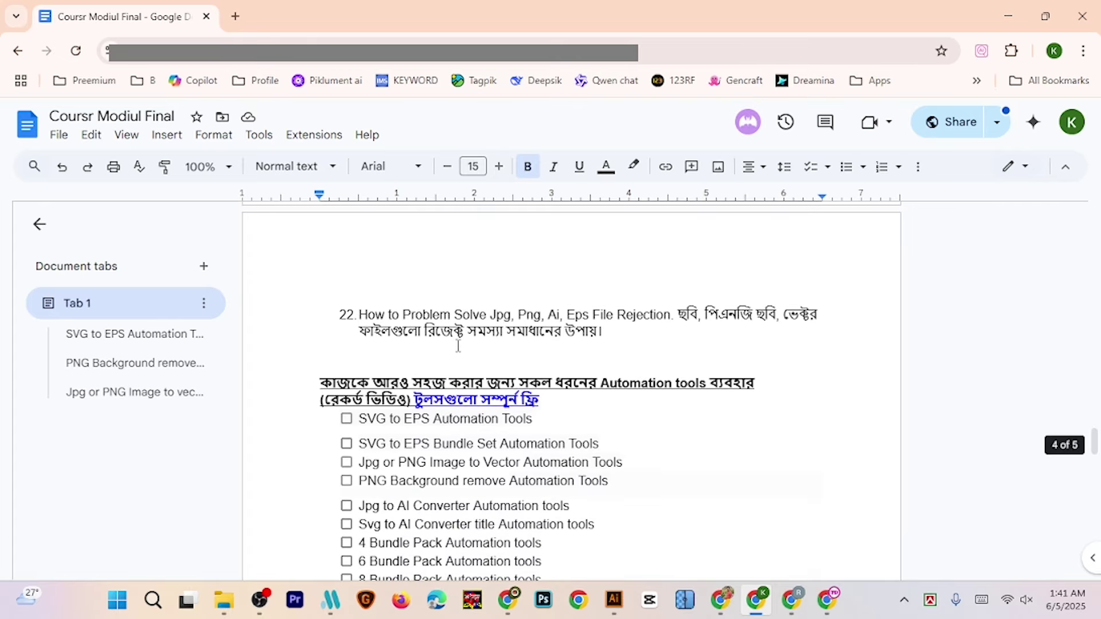
scroll(458, 346, down, 10)
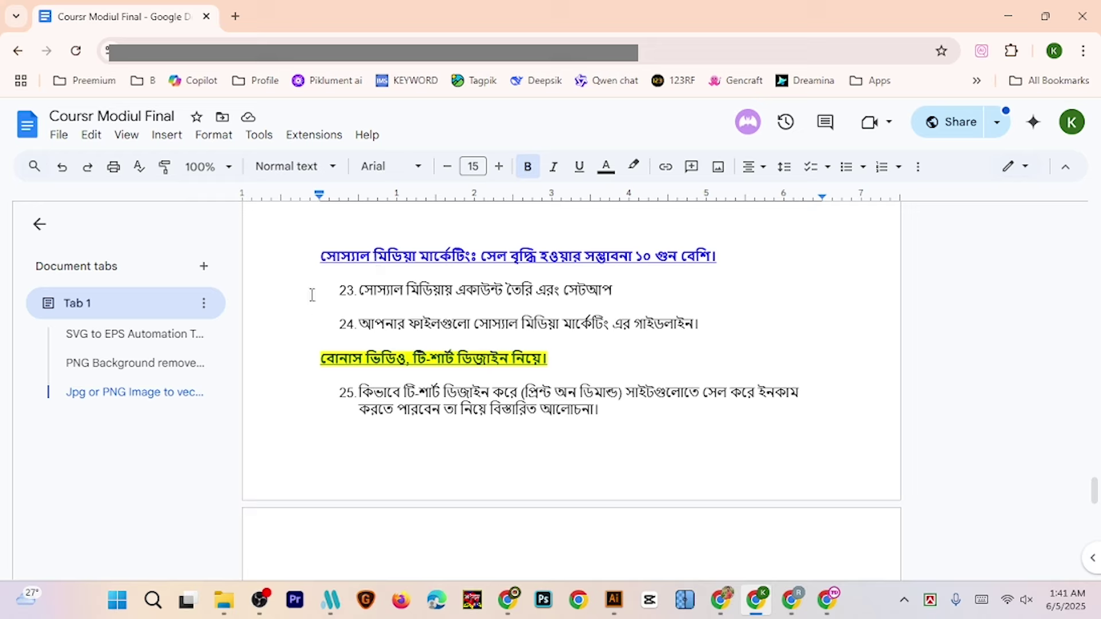
Point out the social media marketing heading and its topics 23 and 24 by selecting parts of their text
mouse_move(319, 256)
mouse_down()
mouse_move(709, 269)
mouse_move(319, 257)
mouse_up()
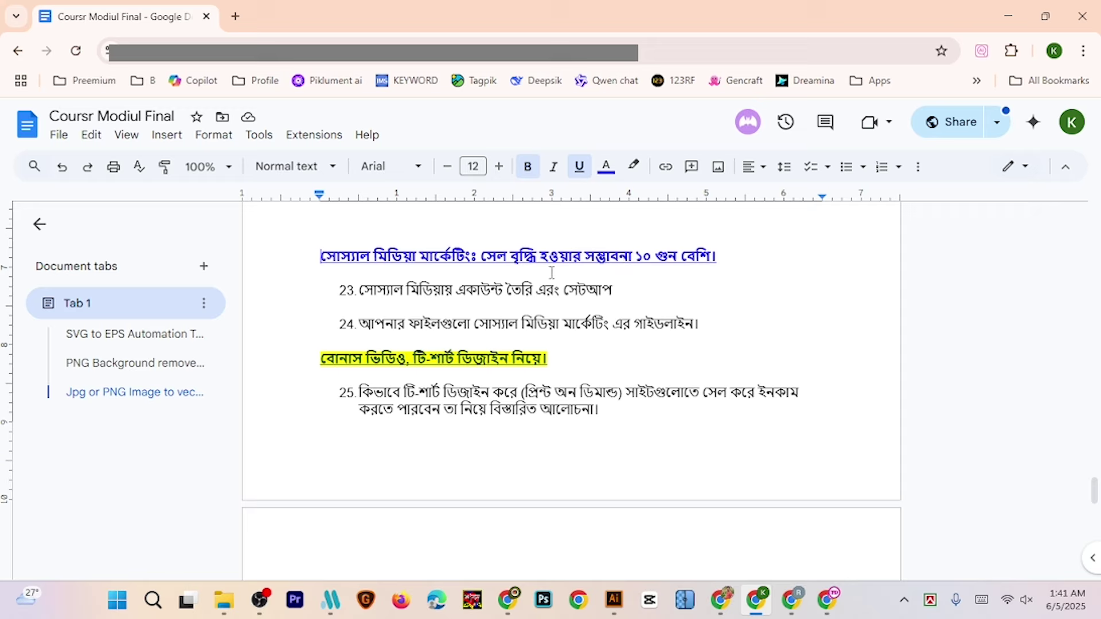
drag(361, 293, 418, 294)
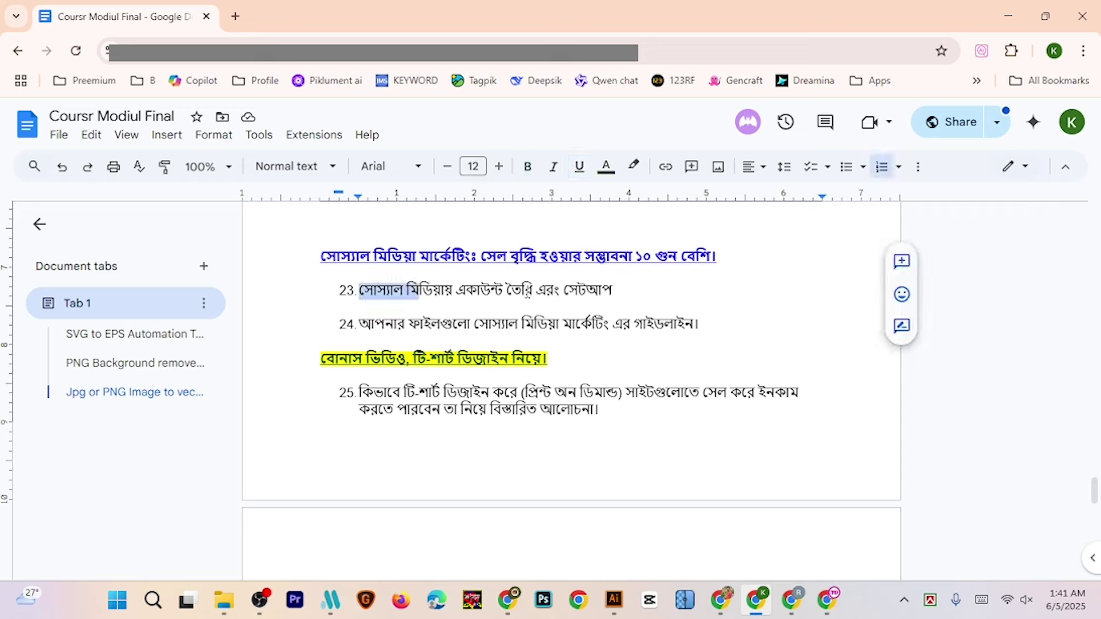
click(528, 293)
double_click(423, 323)
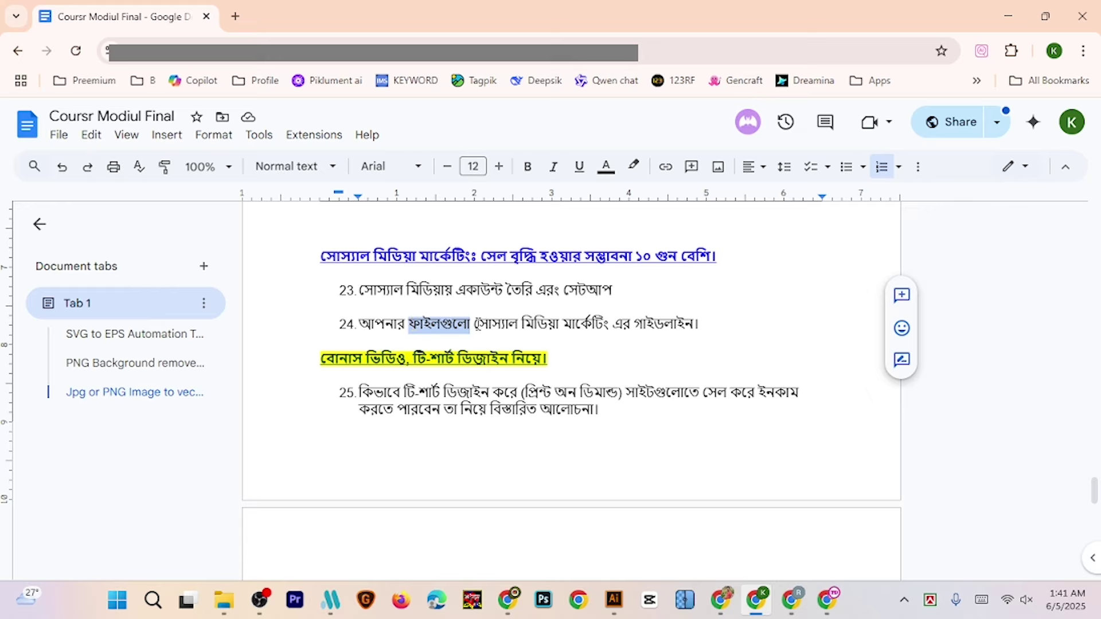
drag(491, 324, 547, 324)
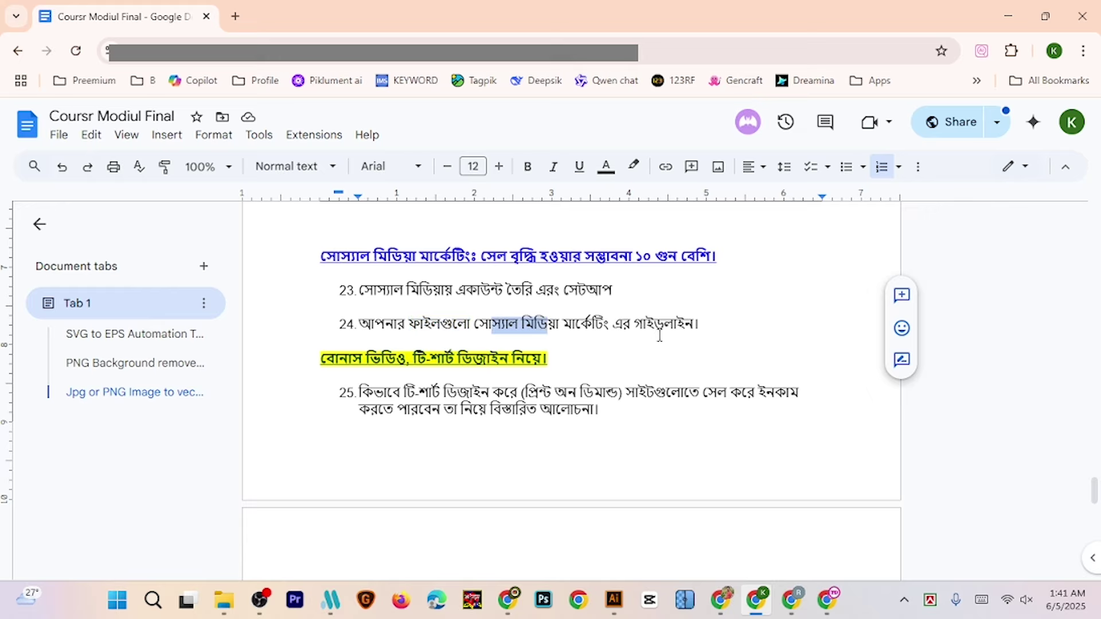
Point out the bonus T-shirt design video heading and the print-on-demand topic 25 by selecting their text
scroll(658, 329, down, 3)
scroll(388, 275, up, 1)
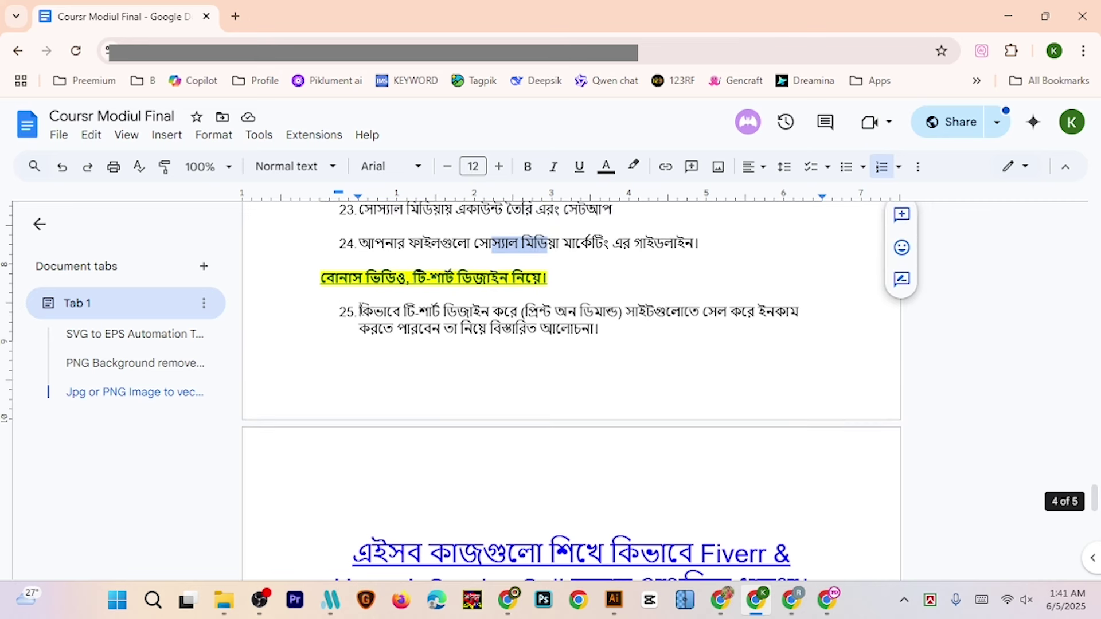
drag(338, 279, 396, 280)
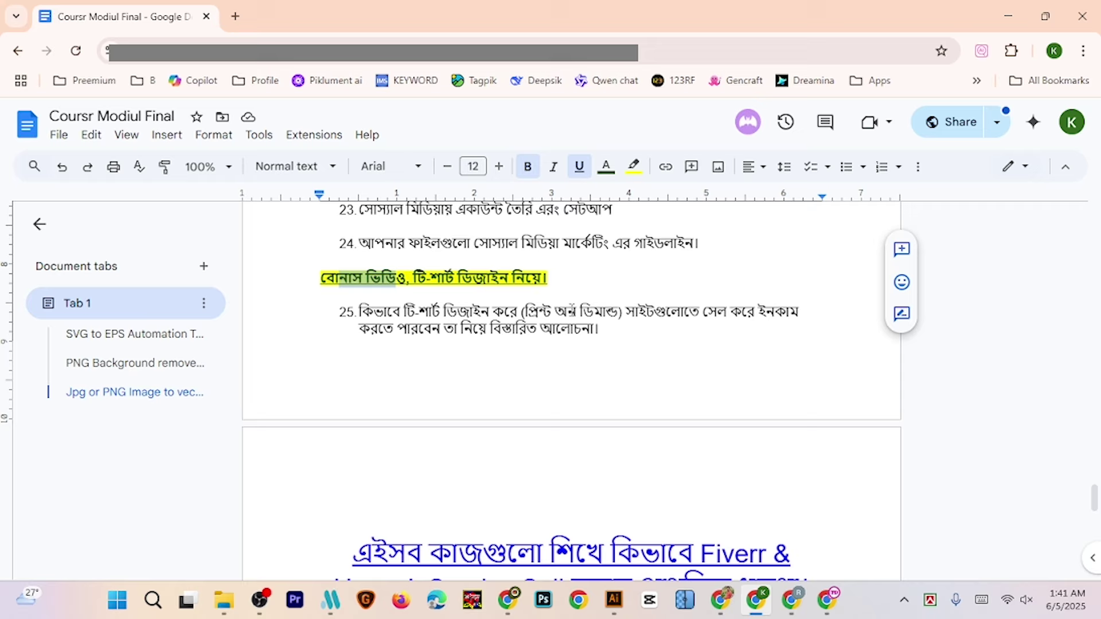
drag(569, 310, 599, 315)
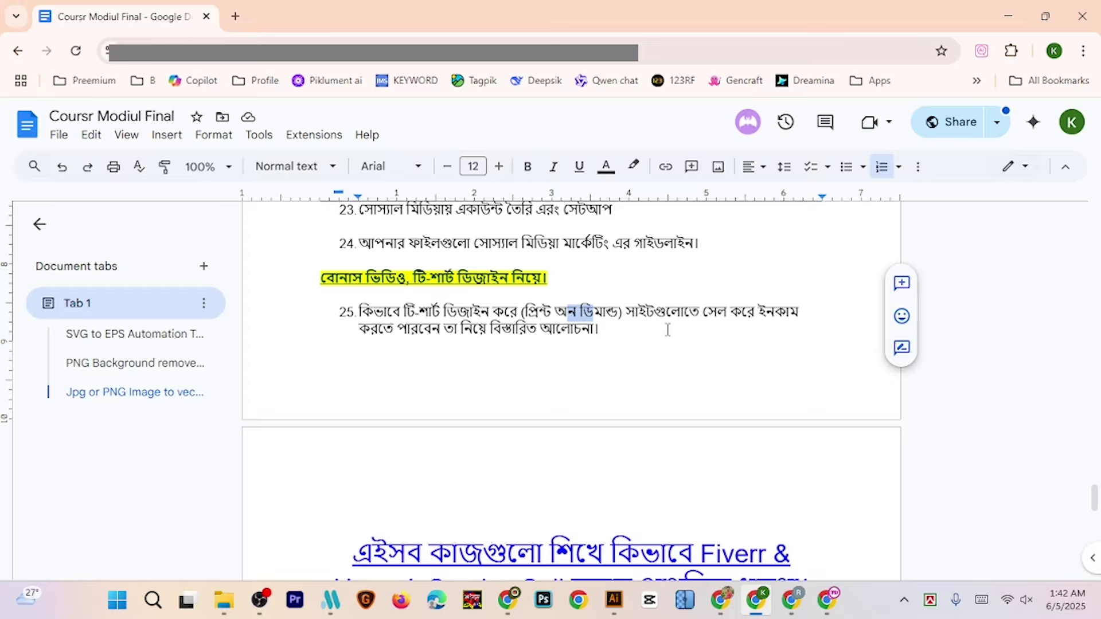
drag(626, 330, 348, 322)
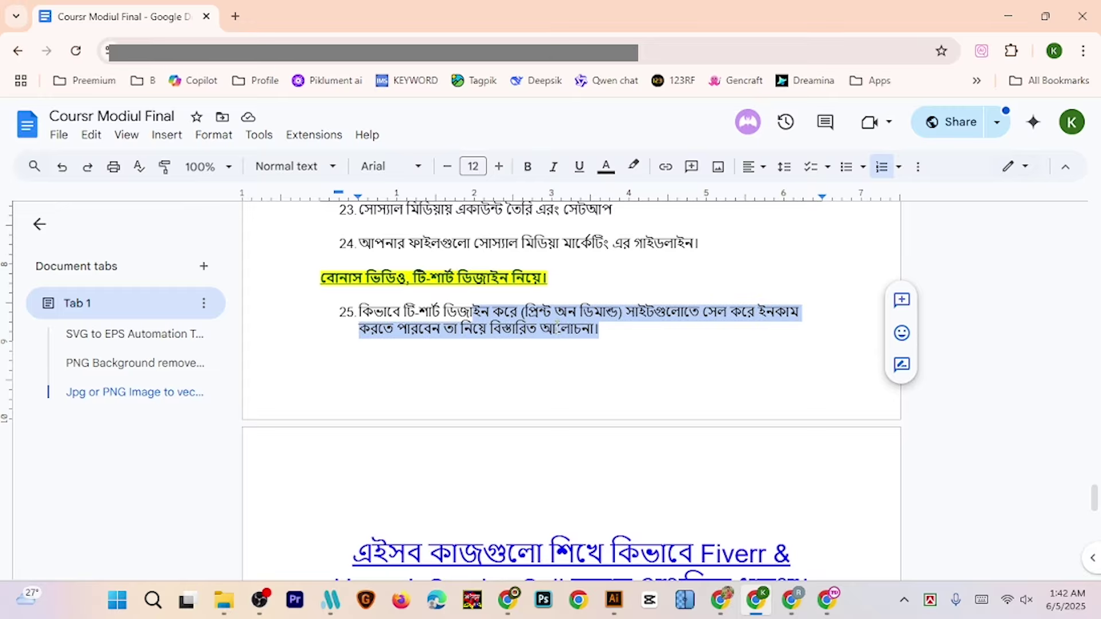
Read the closing Fiverr & Upwork service section, and return to the course banner and purpose at the document's beginning
scroll(545, 346, down, 3)
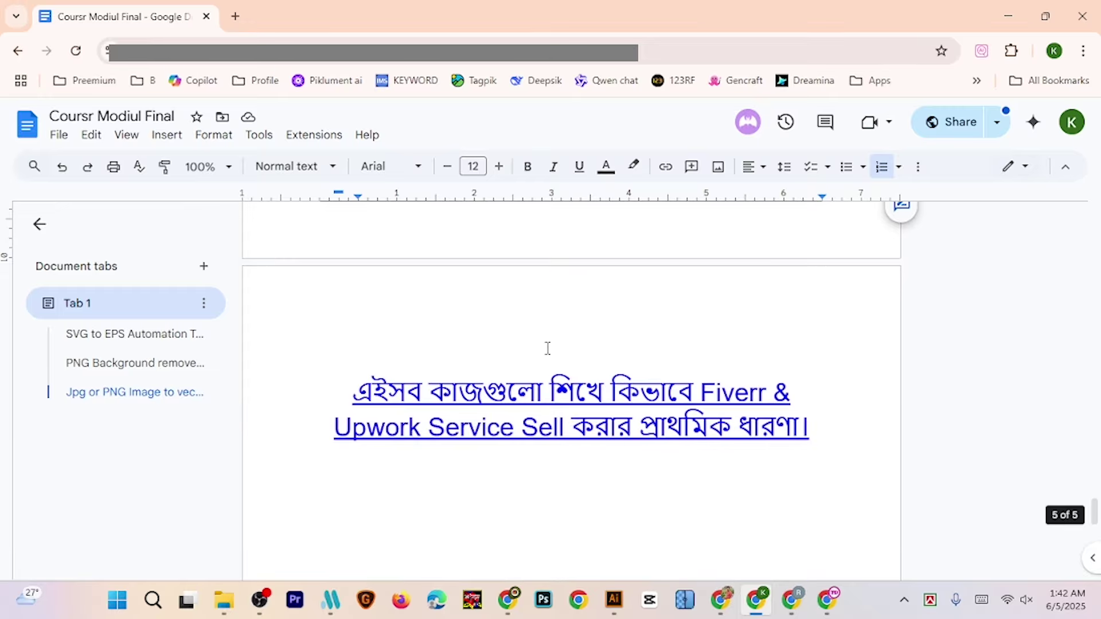
scroll(579, 355, up, 10)
scroll(583, 360, up, 20)
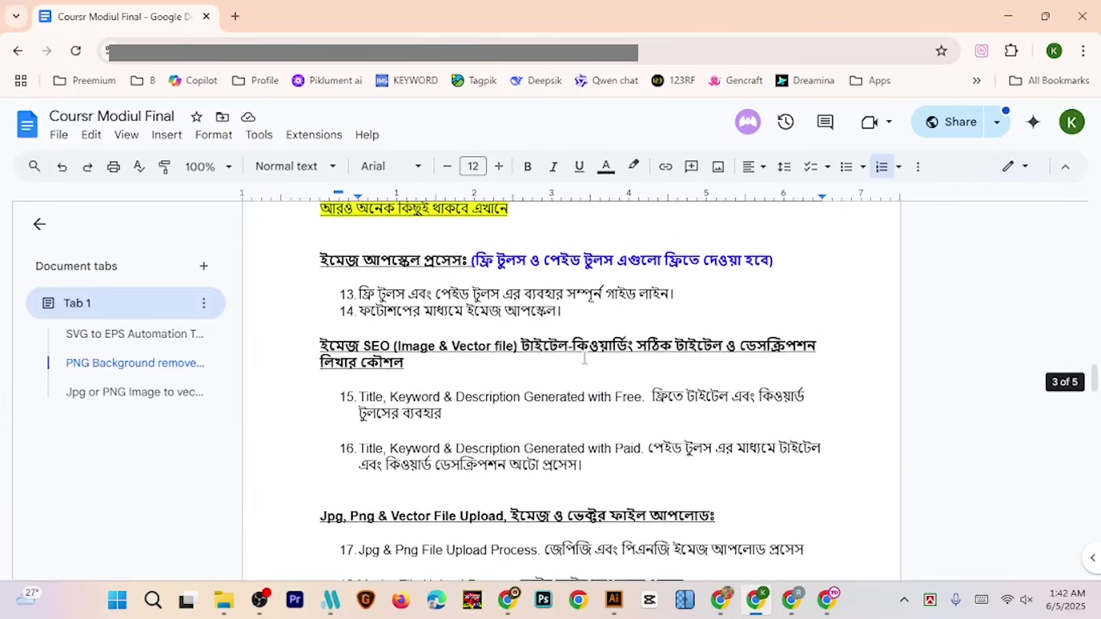
scroll(585, 357, up, 20)
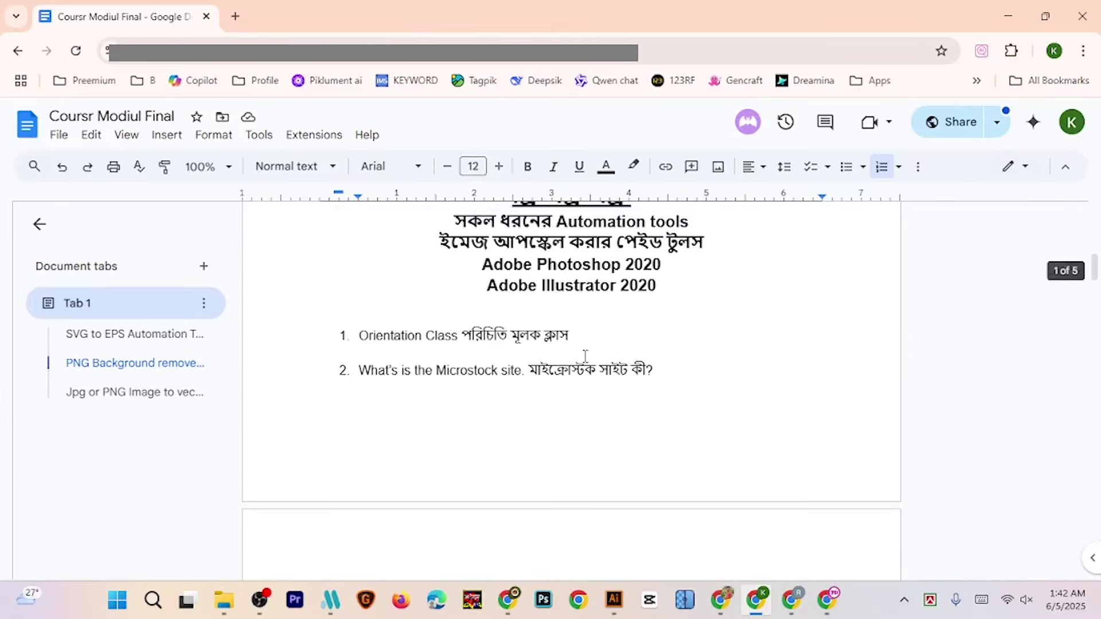
scroll(587, 353, up, 6)
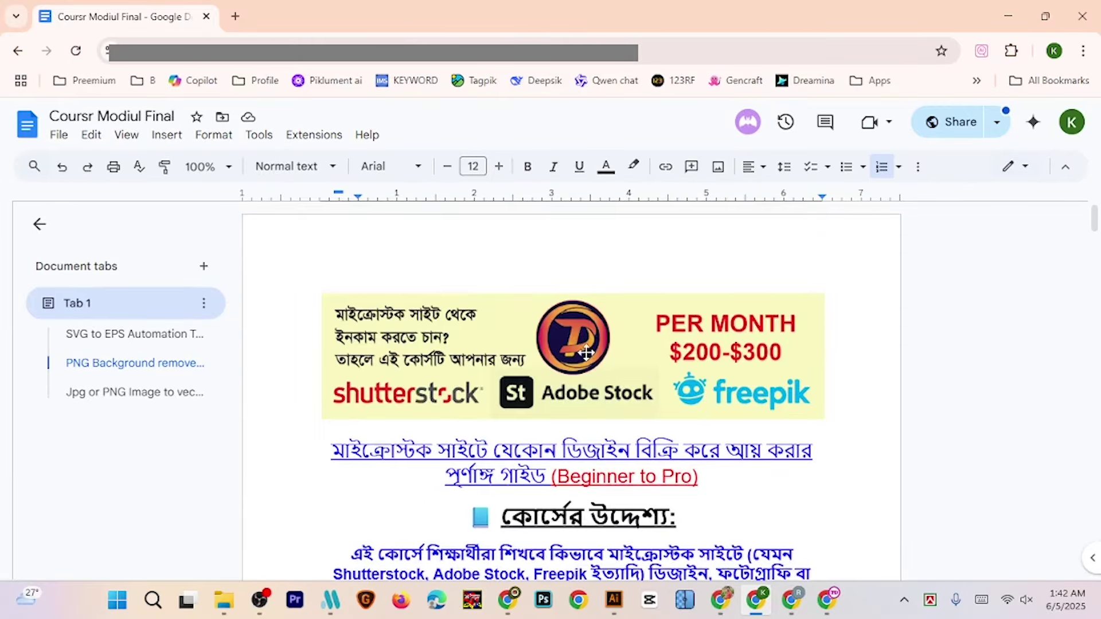
scroll(631, 343, down, 2)
scroll(585, 341, up, 3)
scroll(568, 335, down, 3)
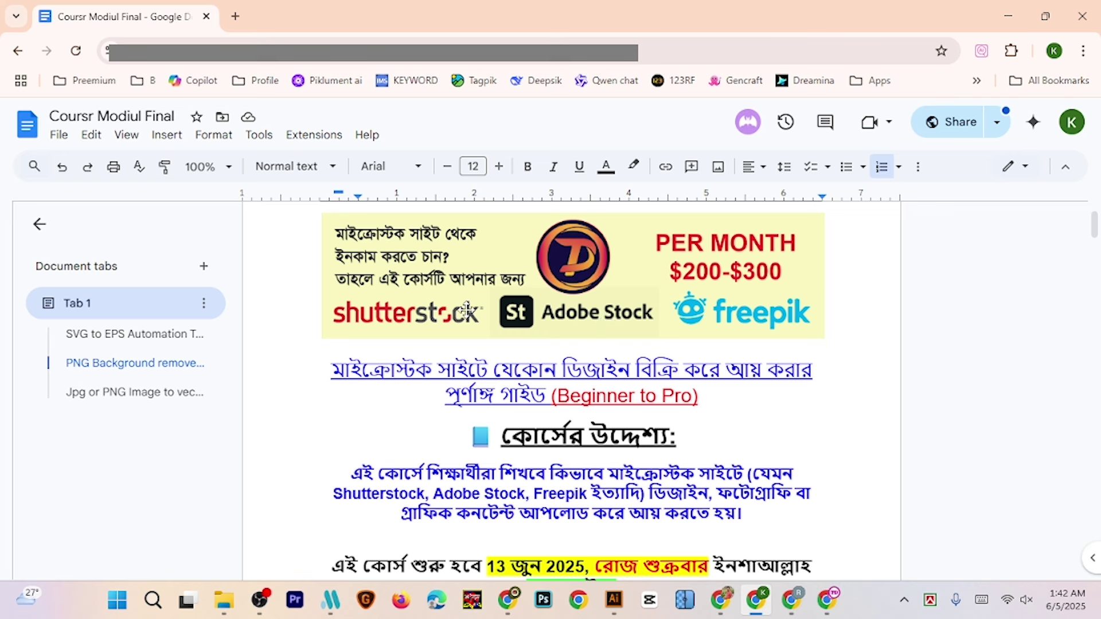
Switch to Adobe Illustrator and create a portrait document of 2250 x 3999 px with RGB Color and High (300 ppi) raster effects
click(613, 600)
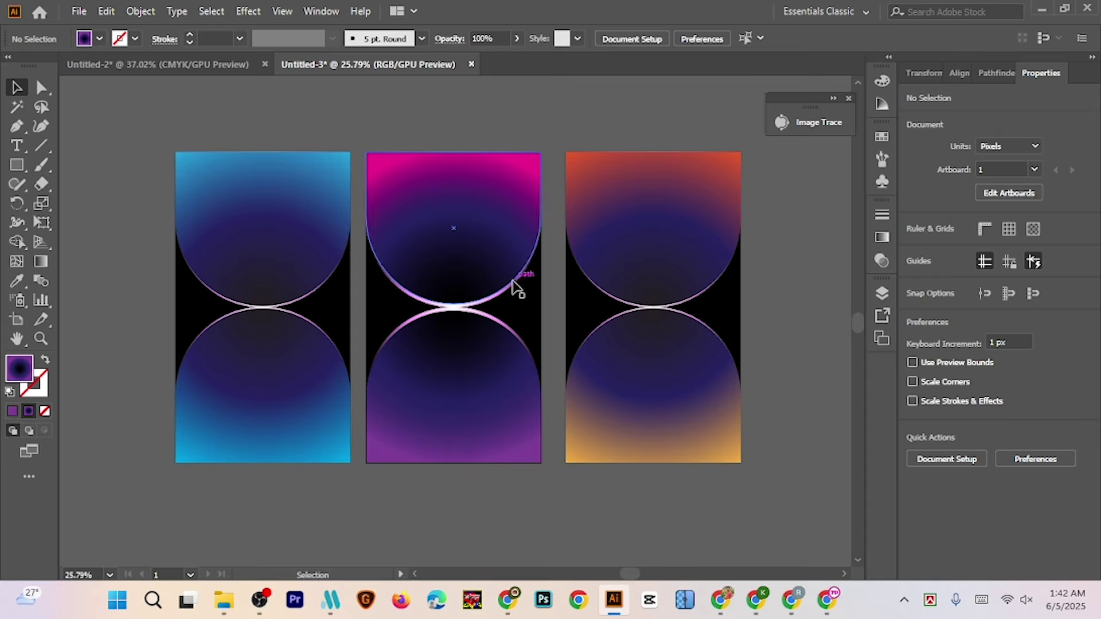
scroll(507, 275, down, 1)
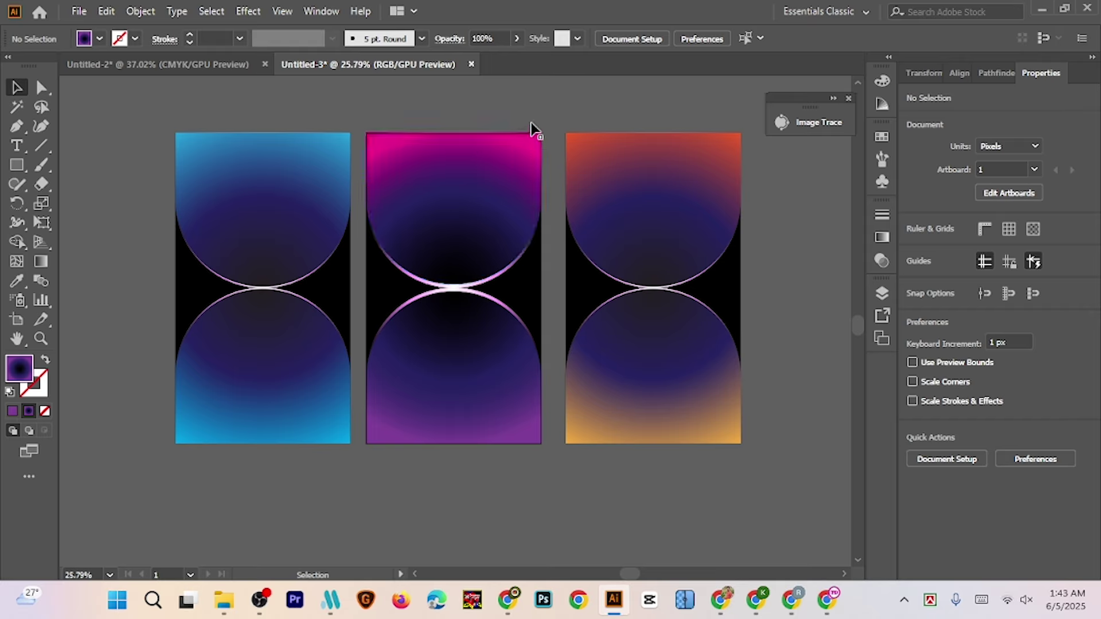
right_click(514, 60)
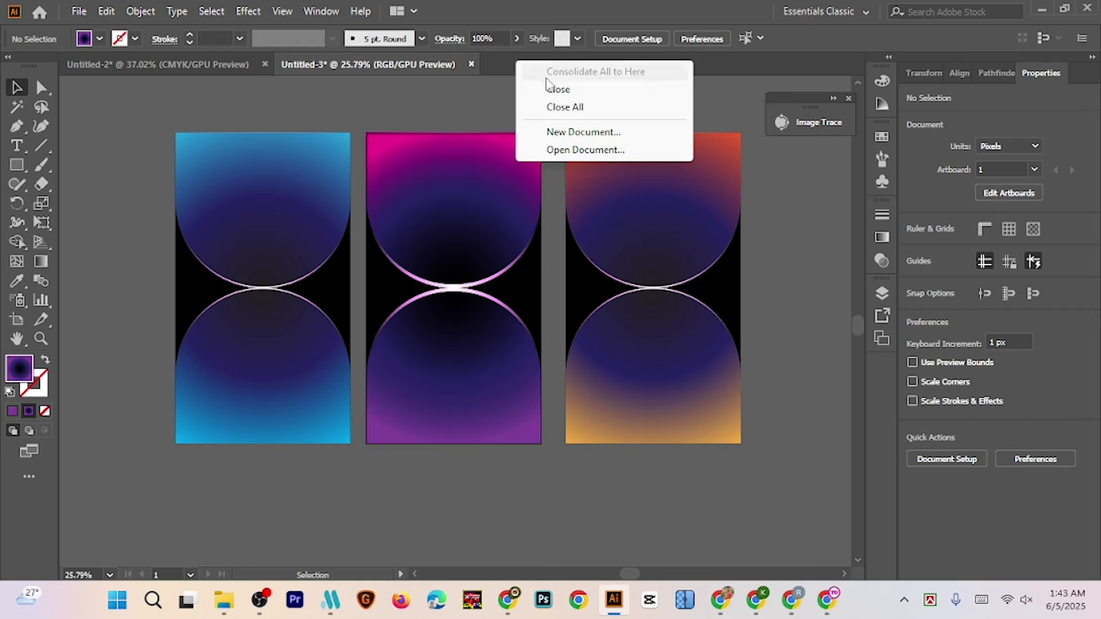
click(571, 133)
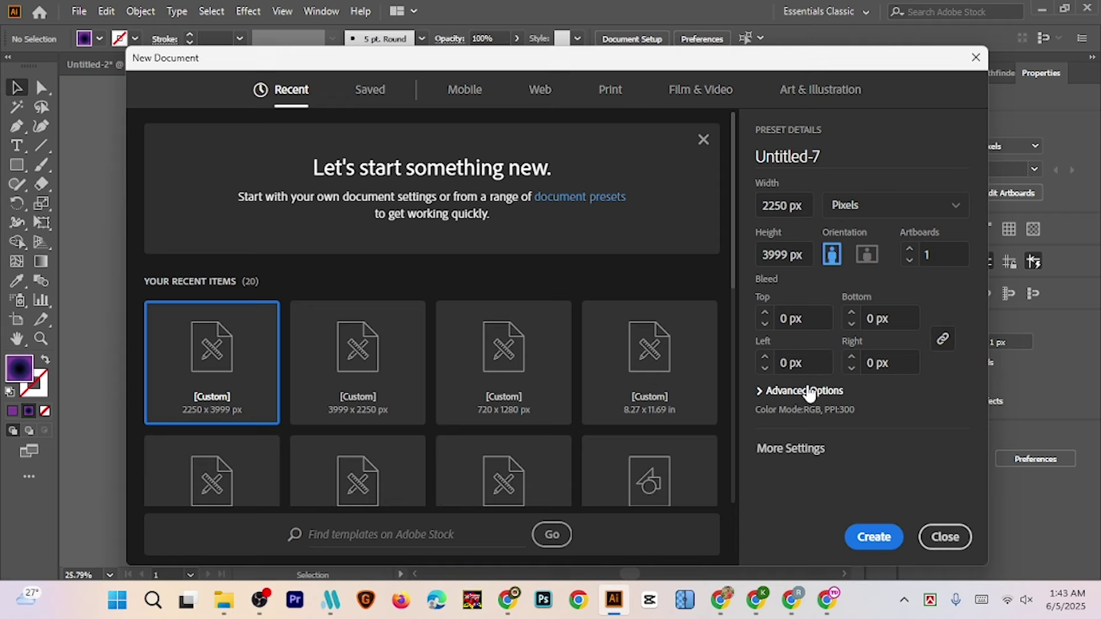
click(780, 391)
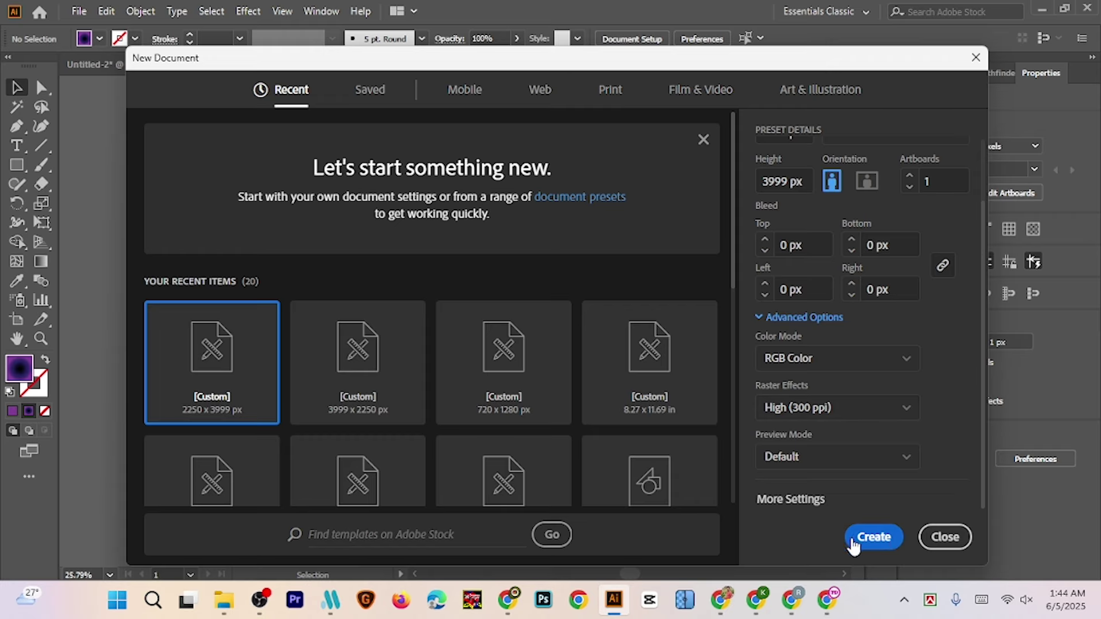
click(873, 539)
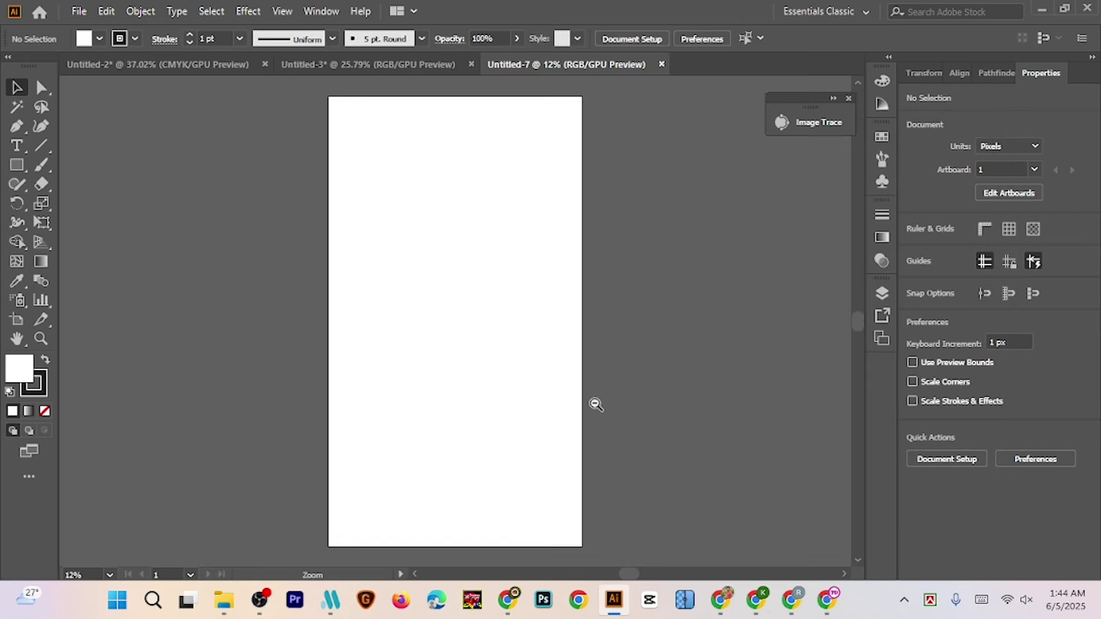
Set the stroke to None for new shapes in the blank document
ctrl+alt+click(596, 405)
scroll(507, 391, right, 2)
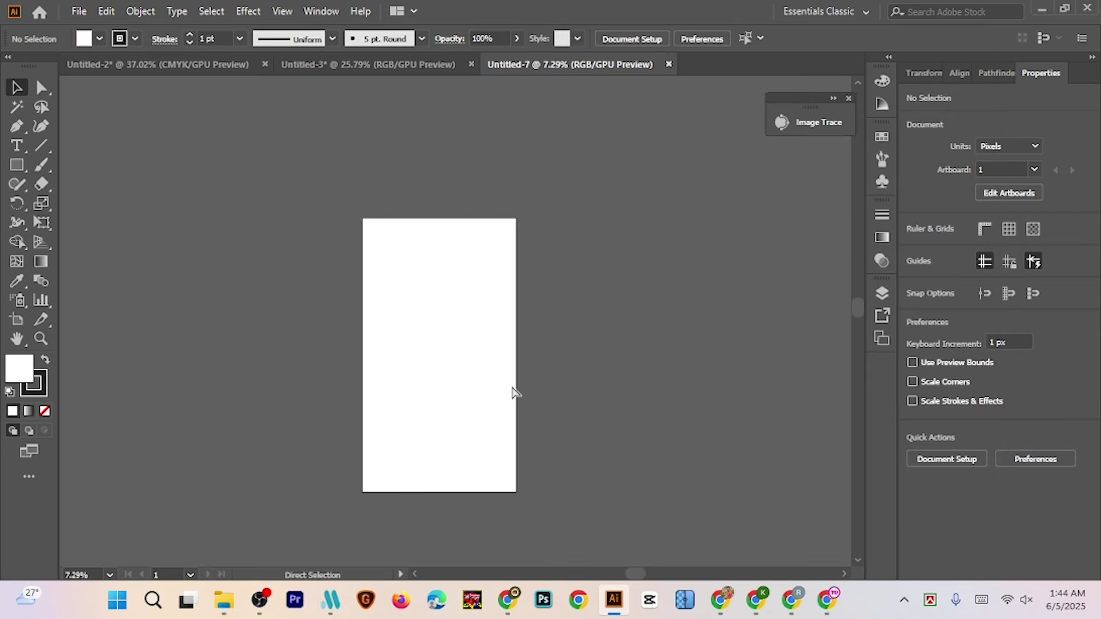
click(126, 39)
click(10, 65)
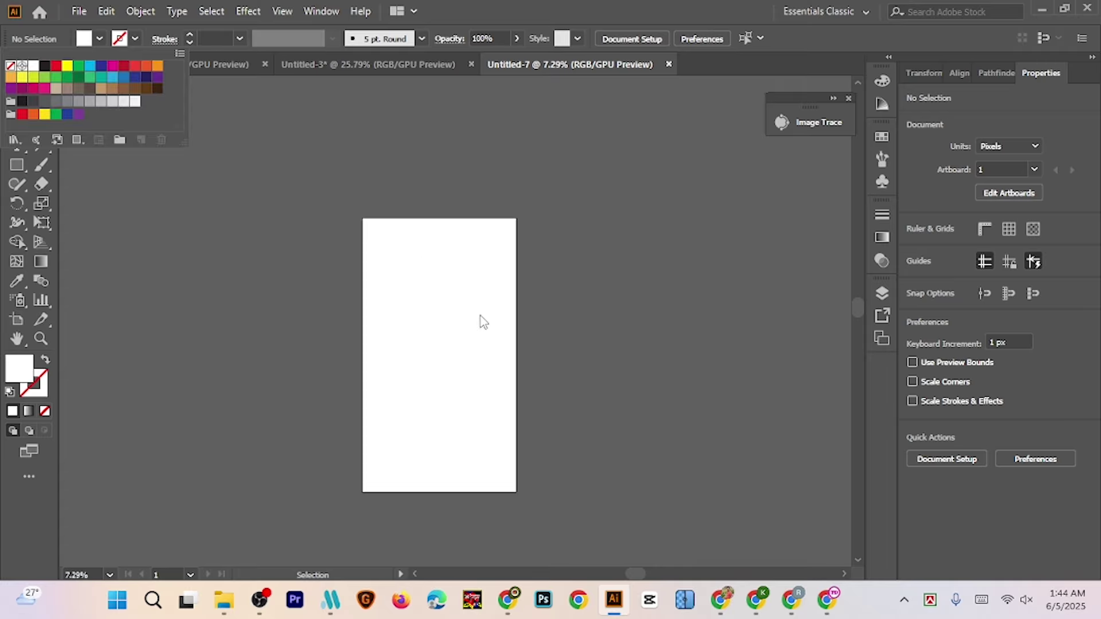
click(427, 309)
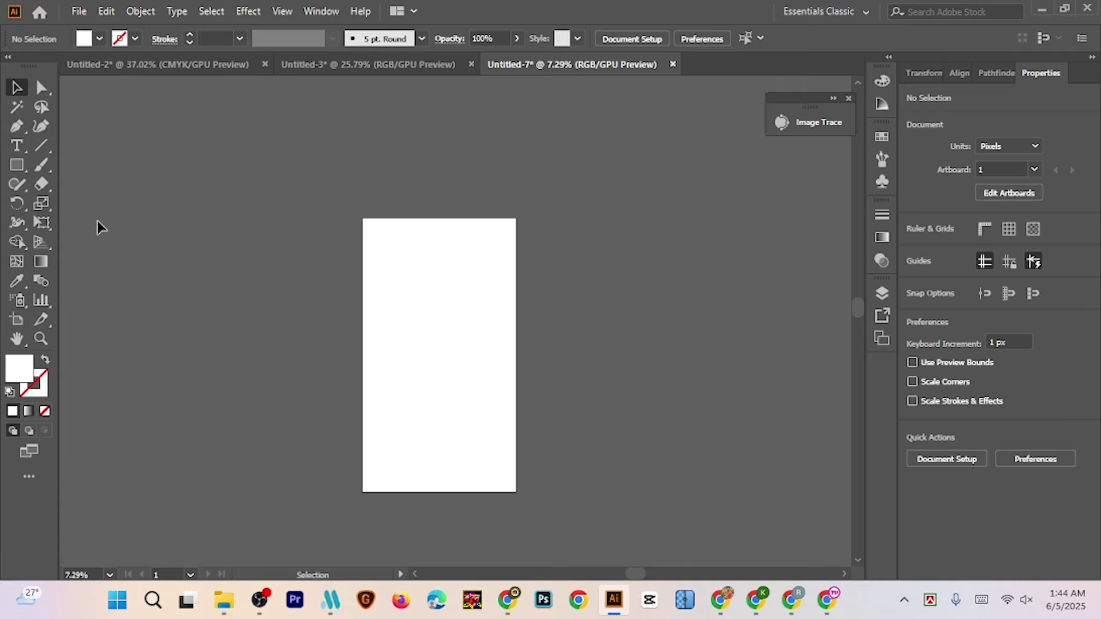
Draw a 2250 x 3999 px rectangle that covers the whole artboard
click(17, 164)
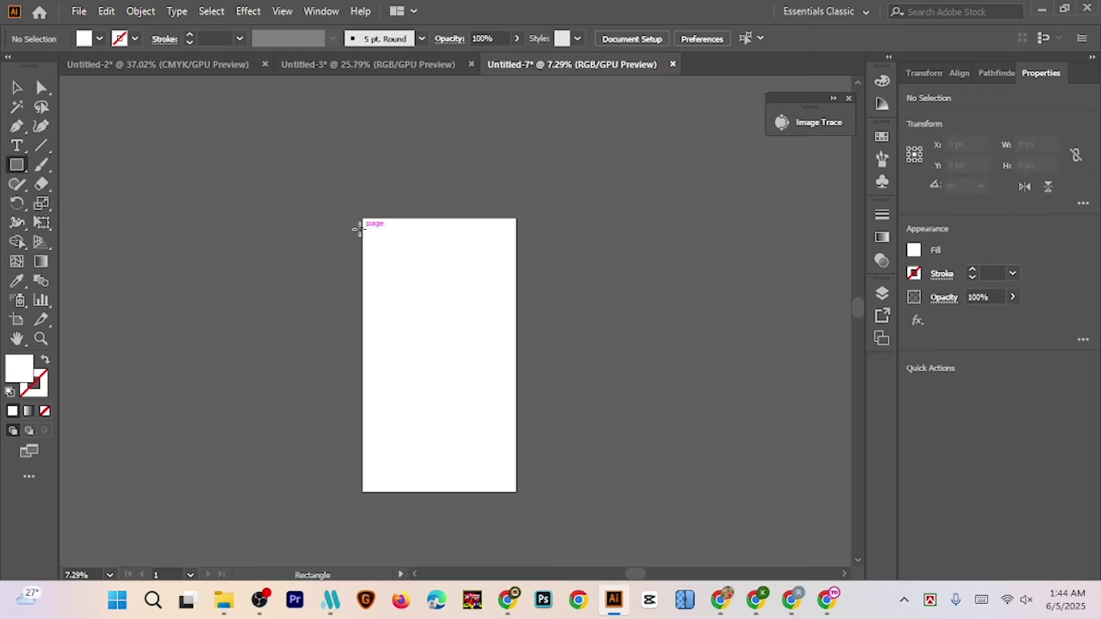
drag(363, 217, 516, 492)
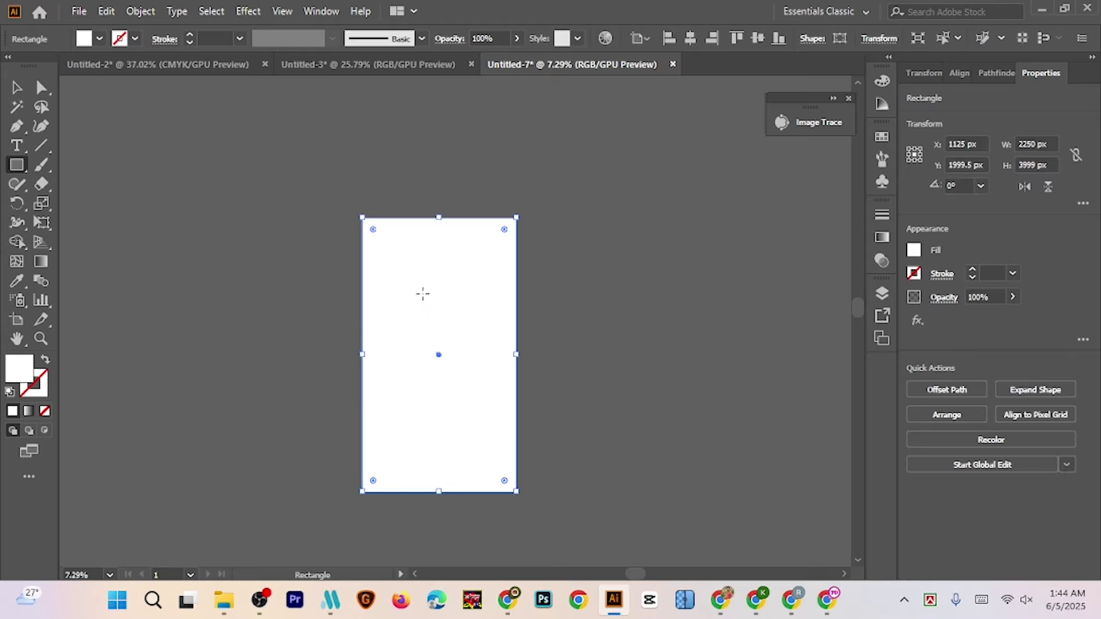
click(16, 88)
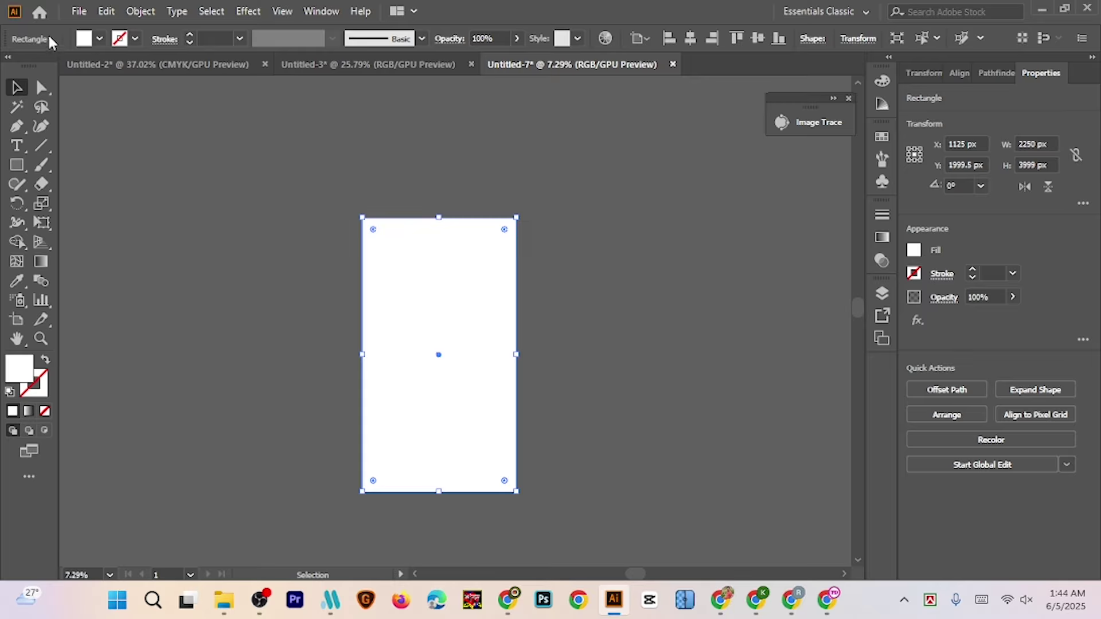
Fill the artboard-sized rectangle with pure black (#000000) and move it off the artboard, just to its left
click(84, 39)
click(45, 64)
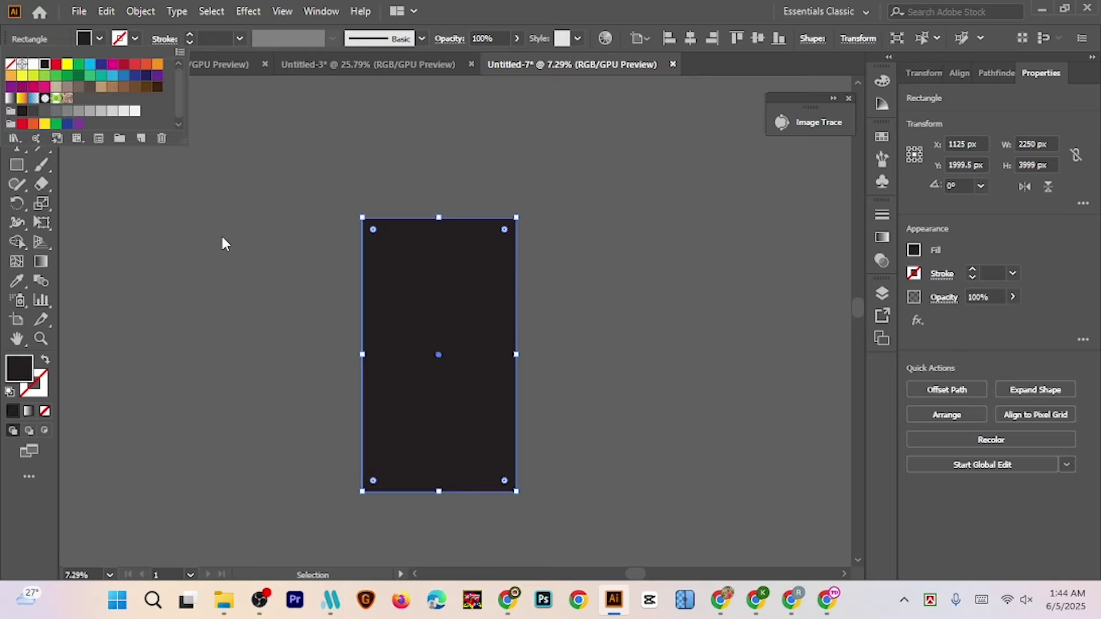
double_click(21, 369)
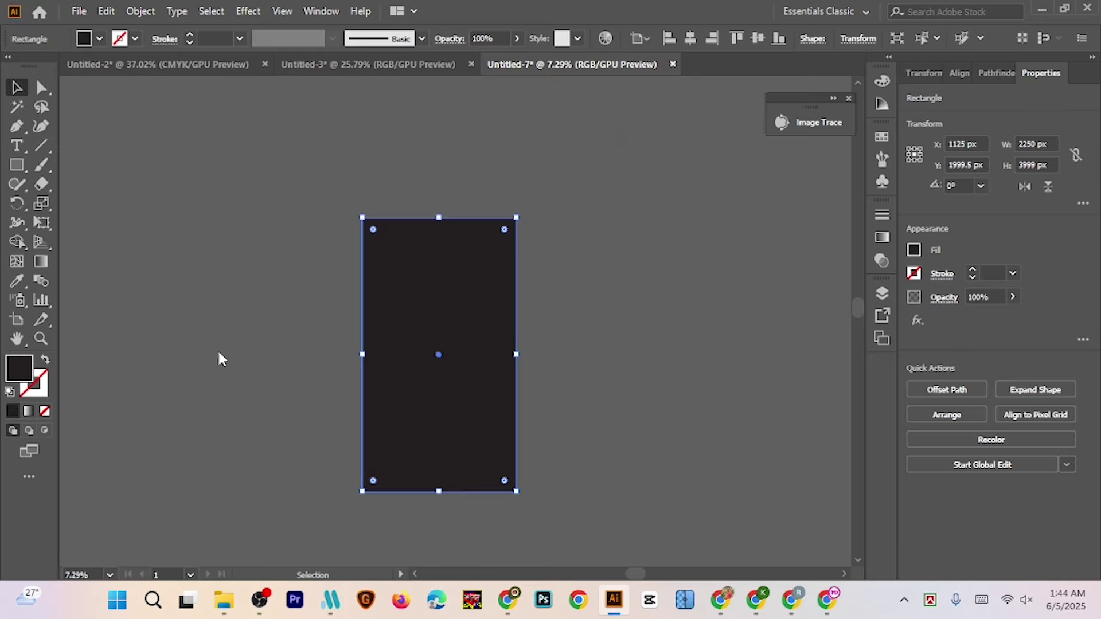
drag(629, 300, 637, 367)
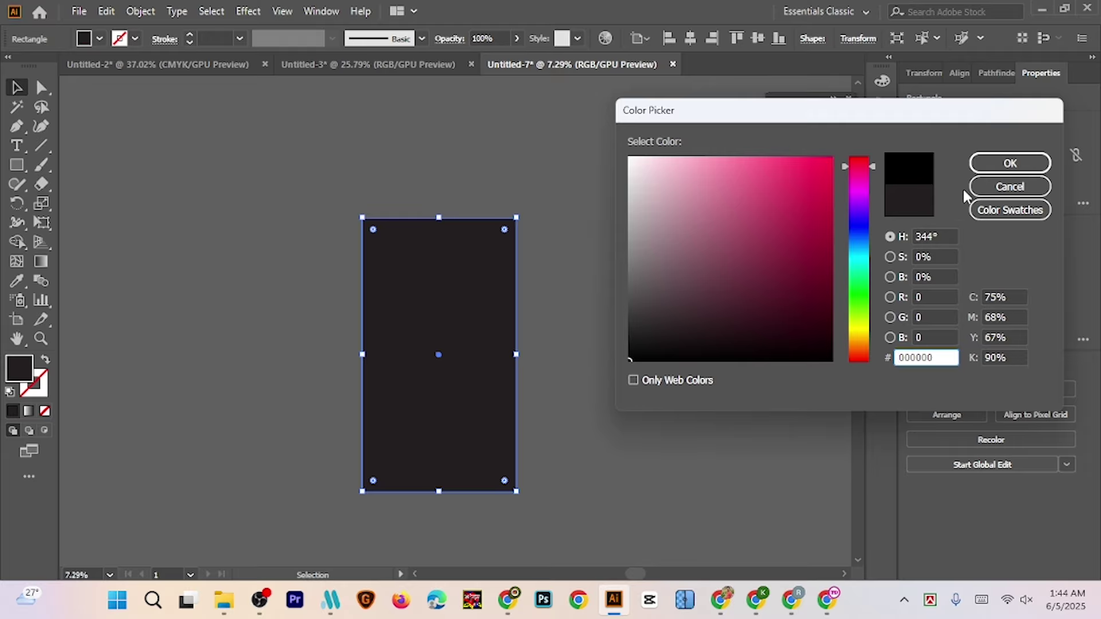
click(992, 166)
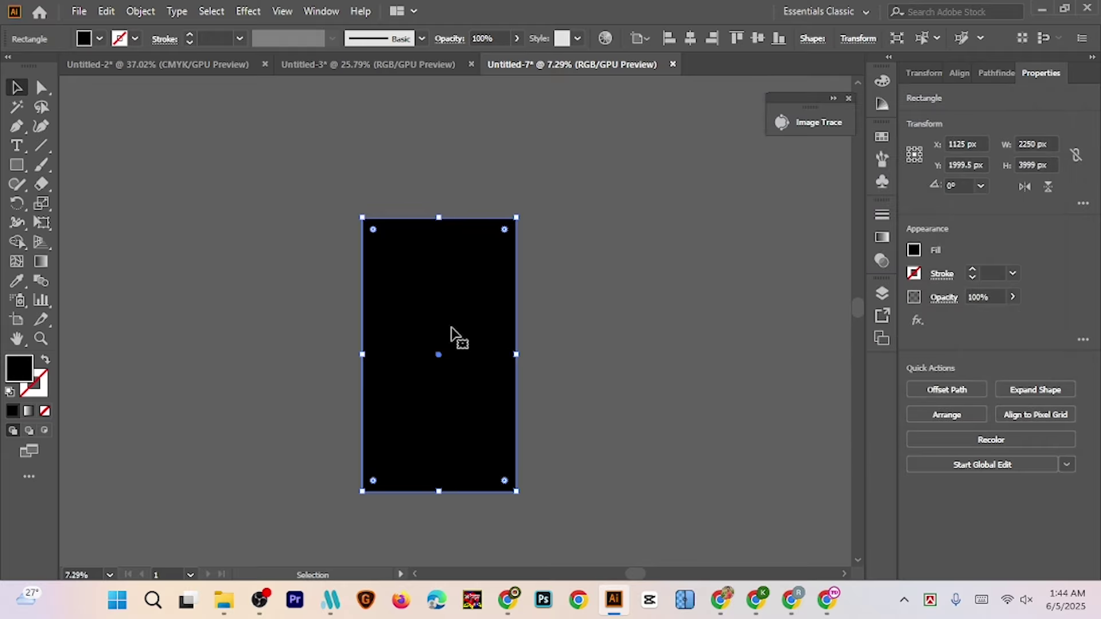
drag(434, 338, 287, 333)
click(278, 213)
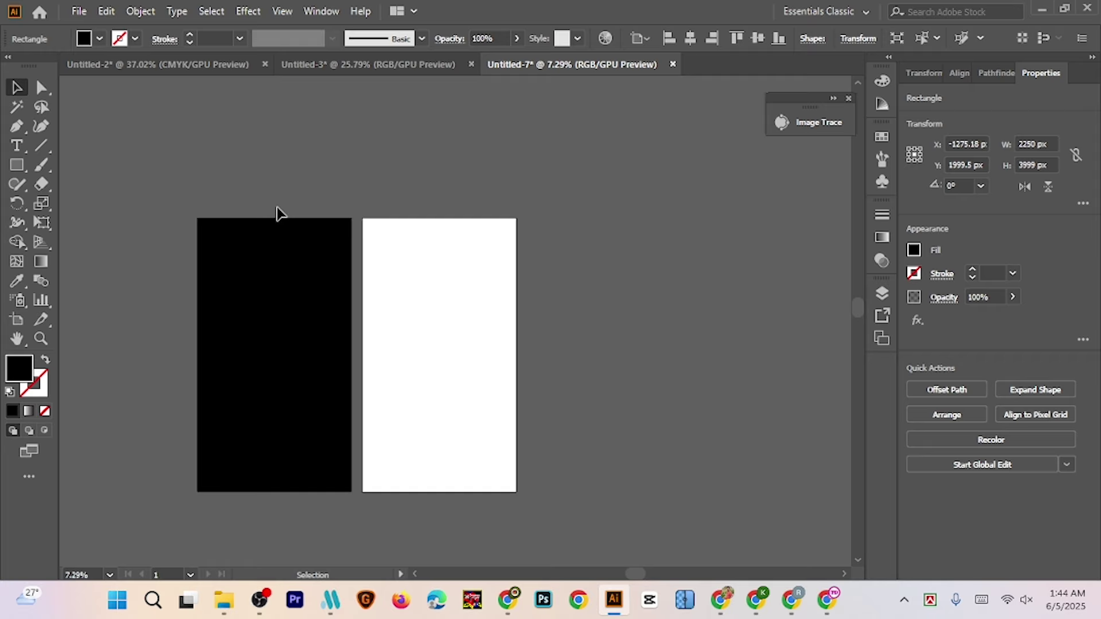
Draw a 2250 x 1999.5 px rectangle over the artboard's upper half and give it a linear white-to-black gradient fill
click(18, 167)
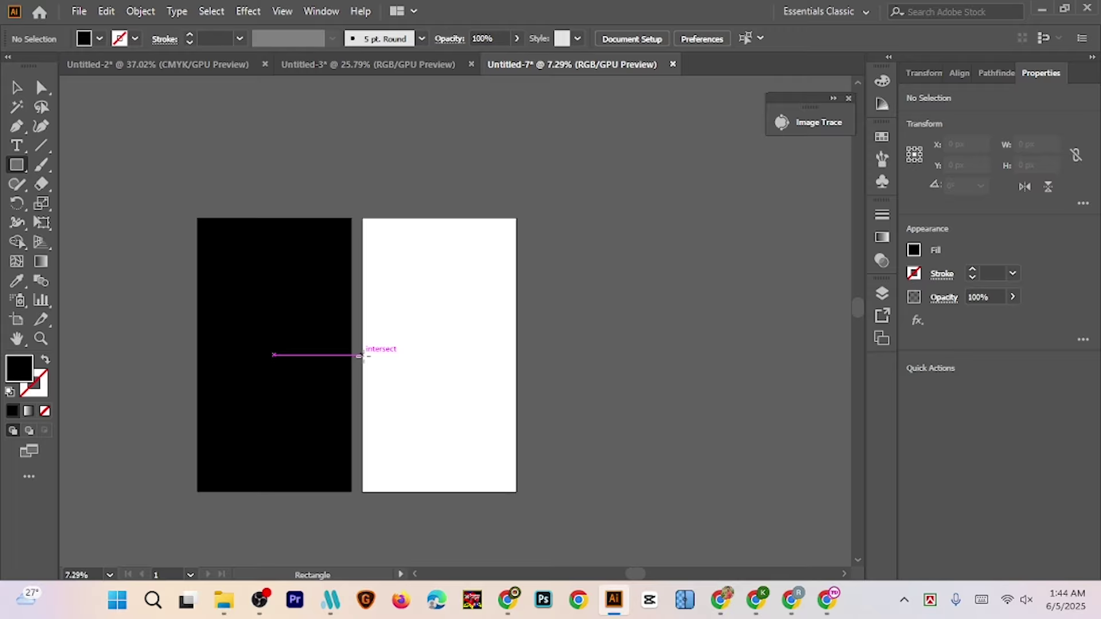
mouse_move(362, 355)
mouse_down()
mouse_move(449, 344)
mouse_move(507, 298)
mouse_move(516, 217)
mouse_up()
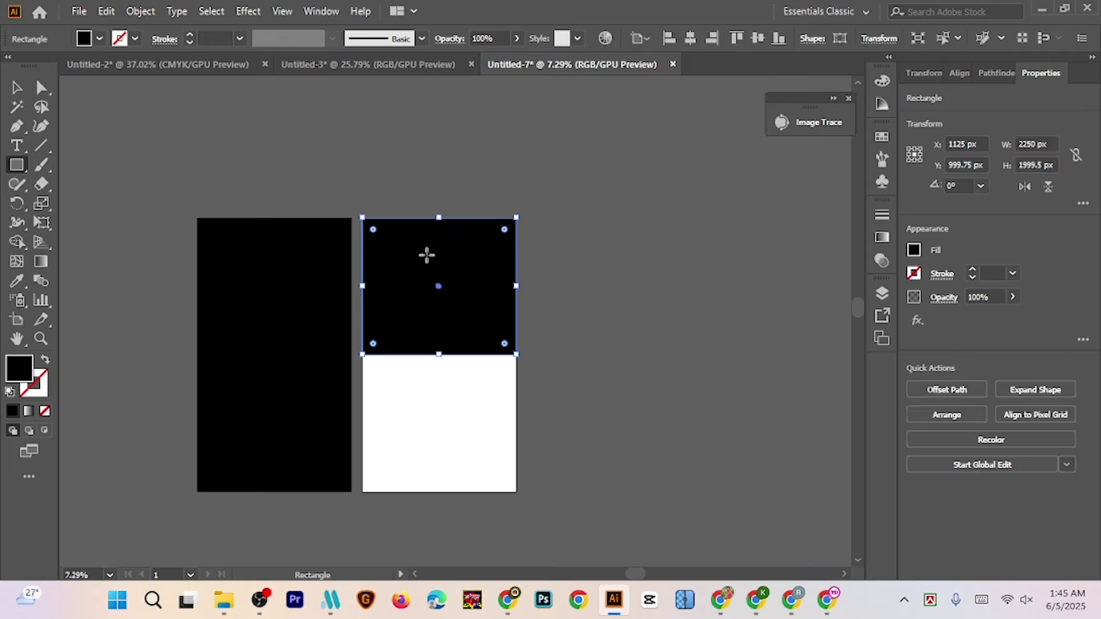
click(99, 39)
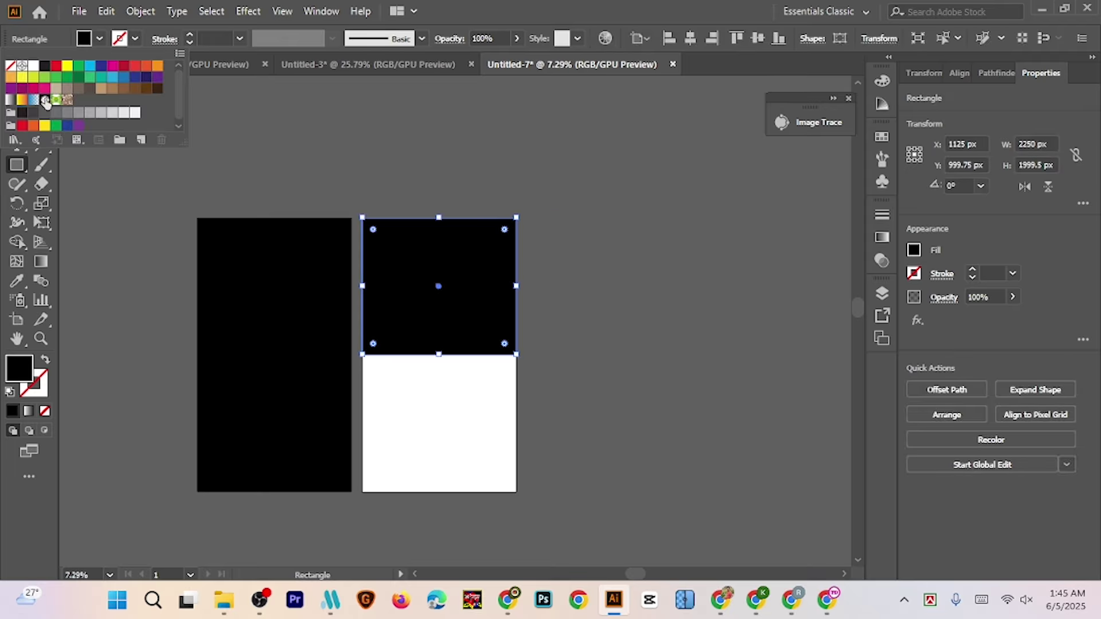
click(890, 246)
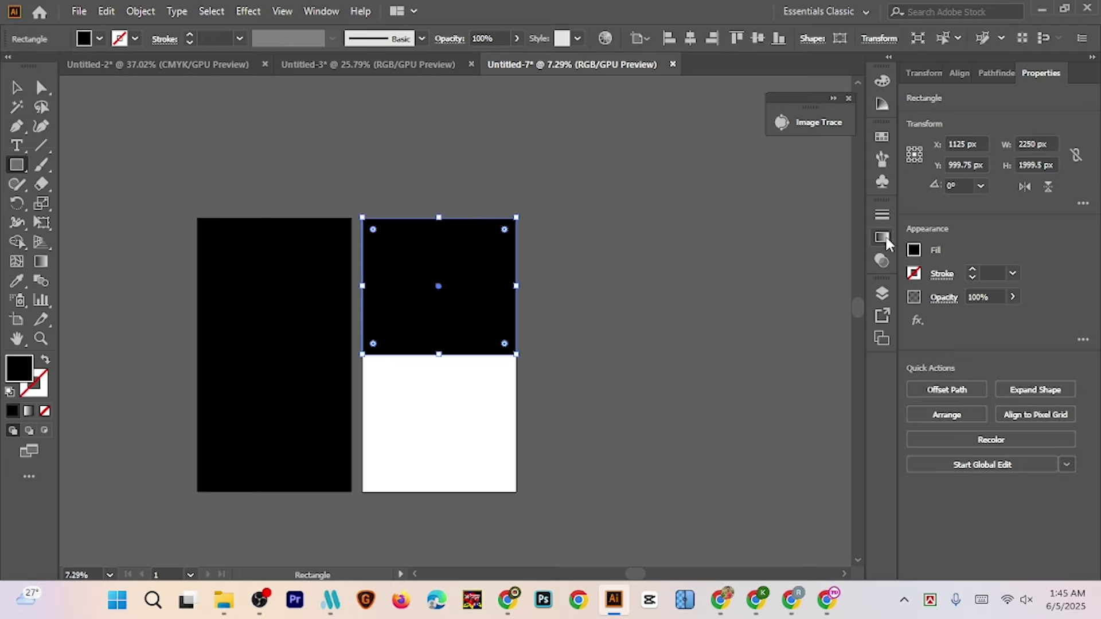
click(883, 237)
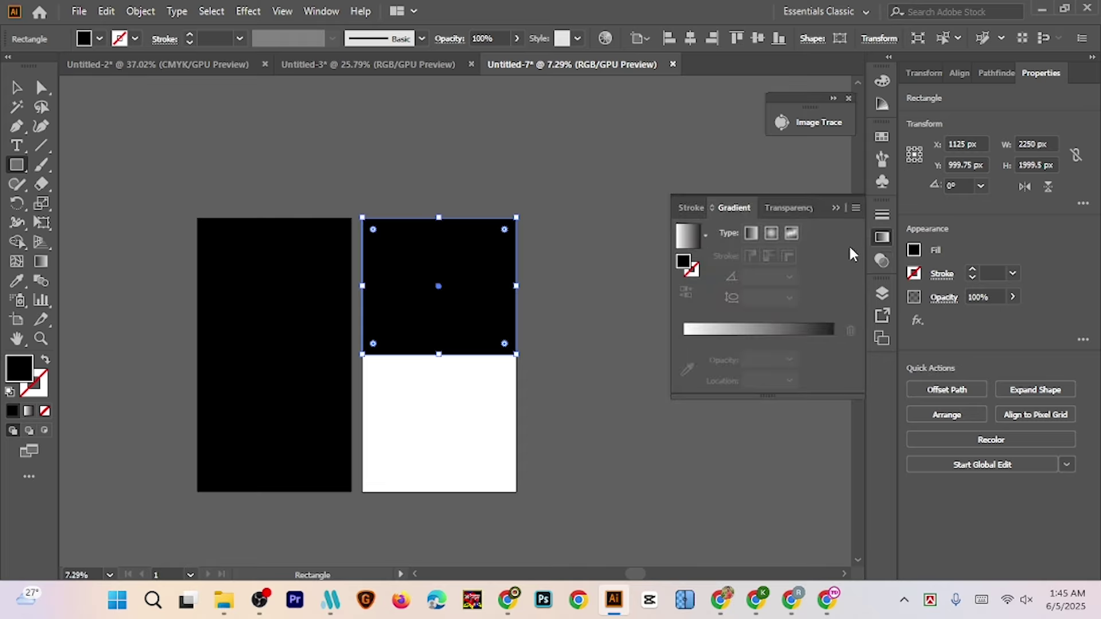
click(760, 331)
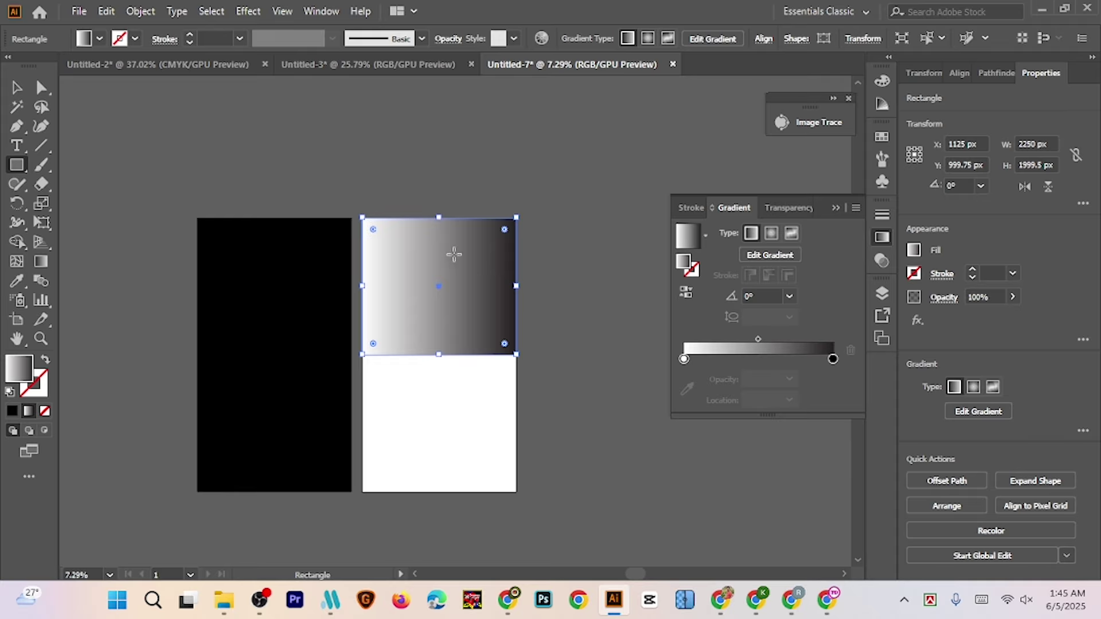
Set both end stops of the gradient to pure black by sampling the black rectangle beside the artboard
click(832, 359)
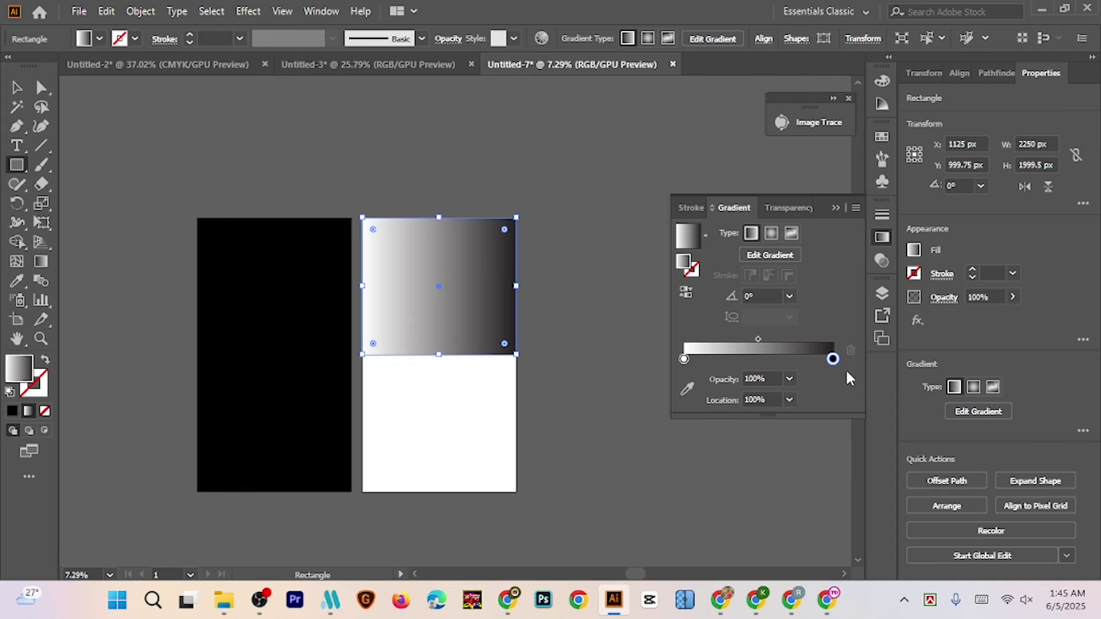
double_click(833, 359)
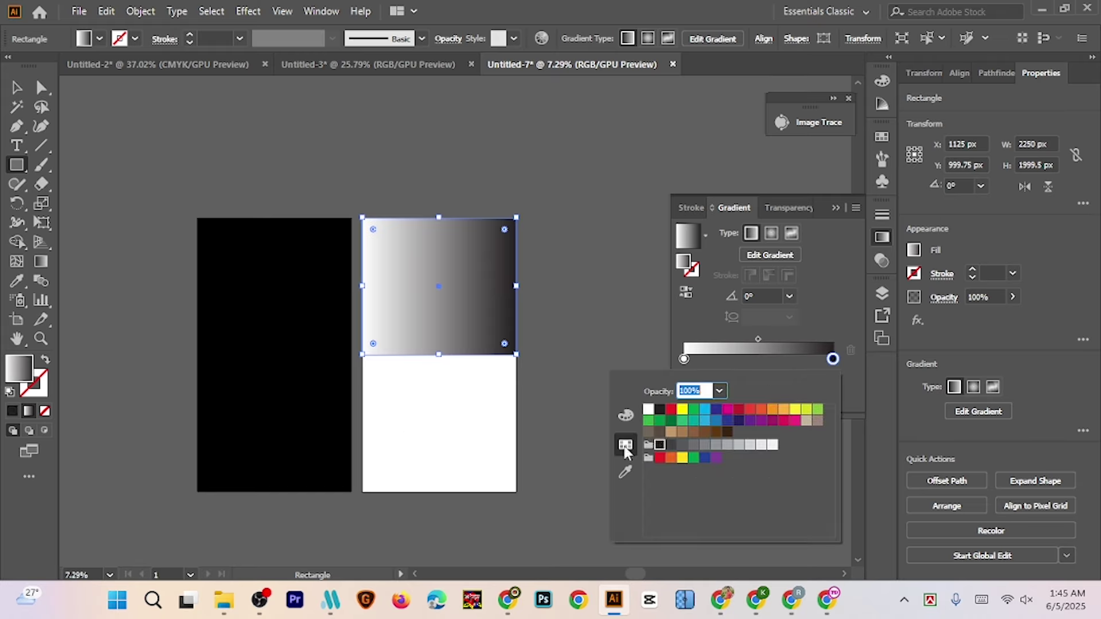
click(627, 473)
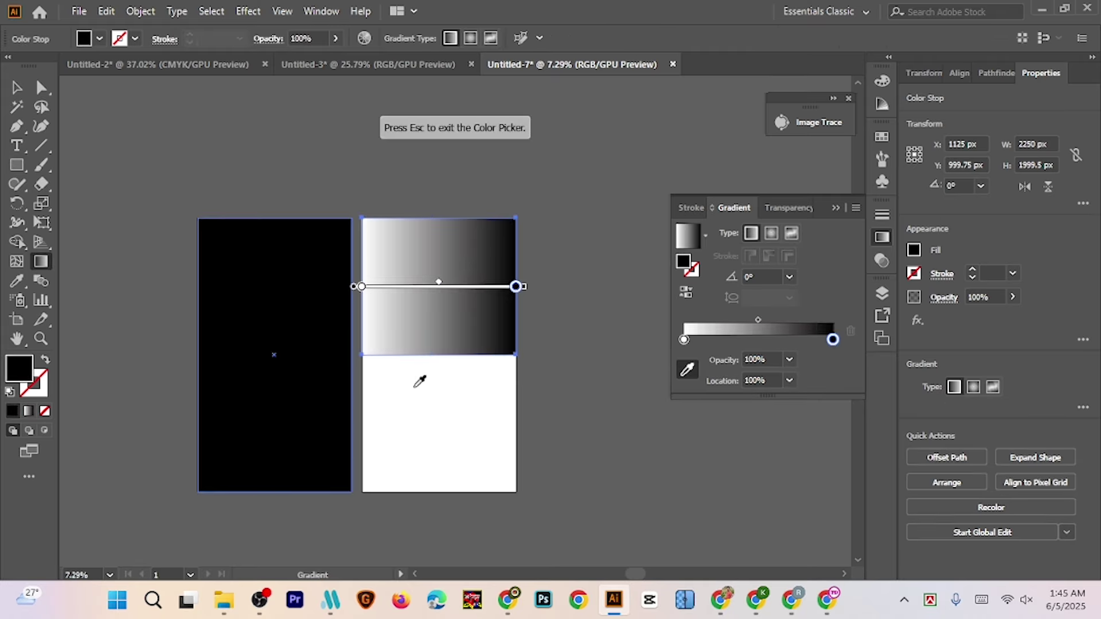
key(Escape)
click(684, 340)
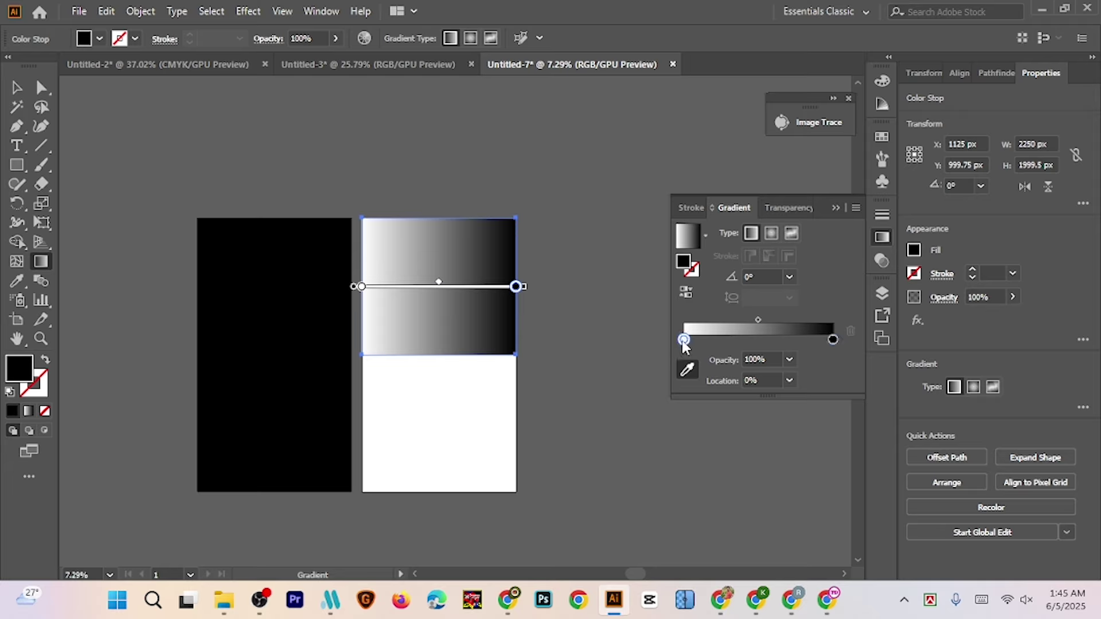
double_click(683, 340)
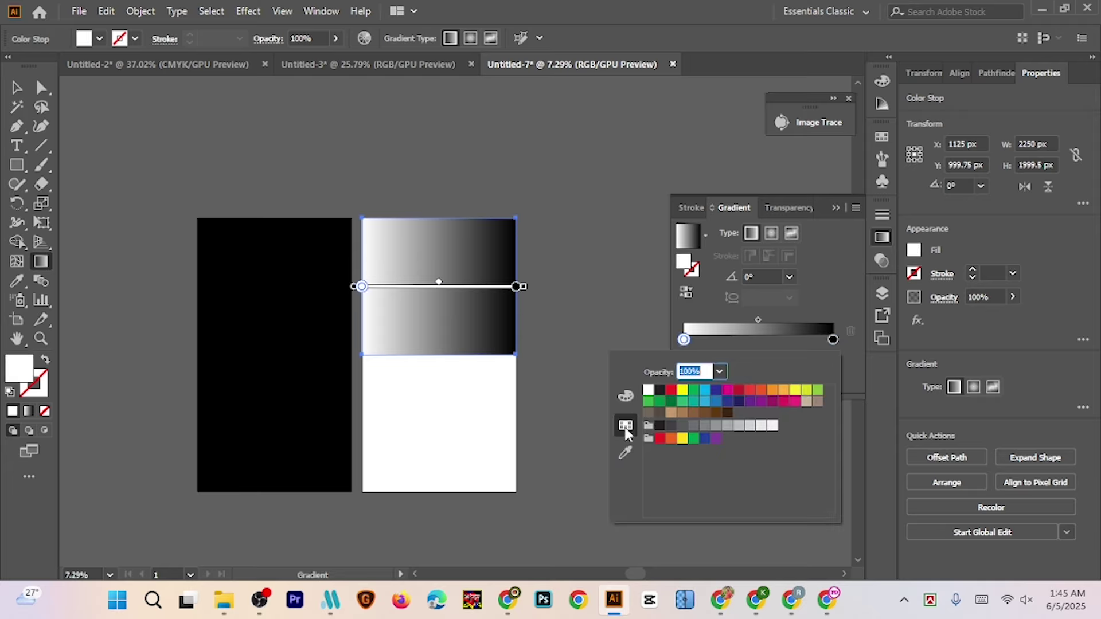
click(625, 453)
click(343, 406)
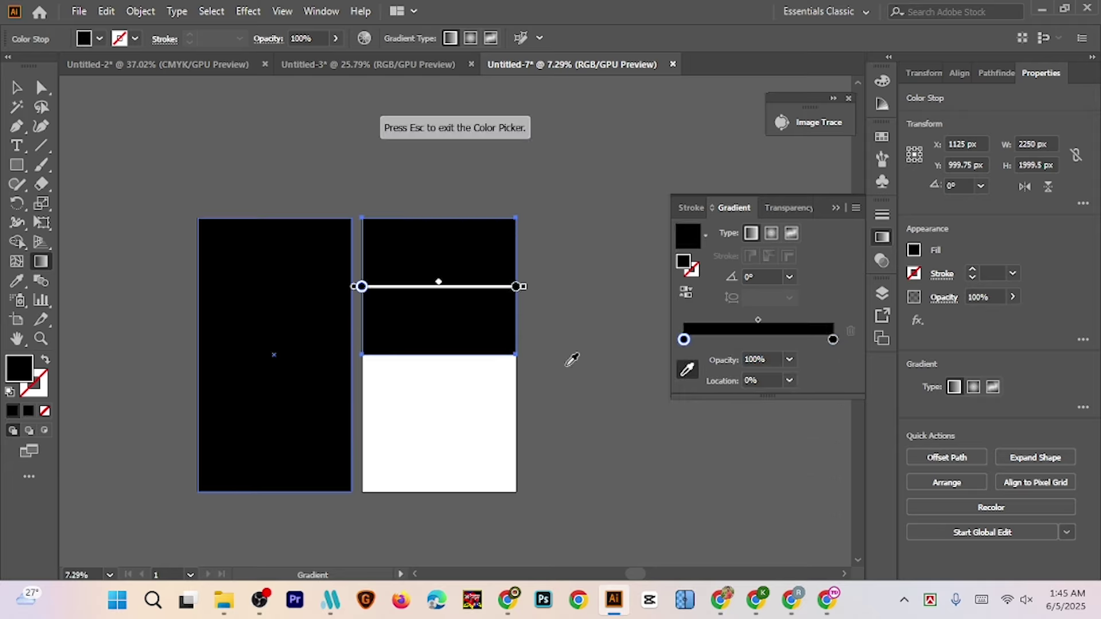
key(Escape)
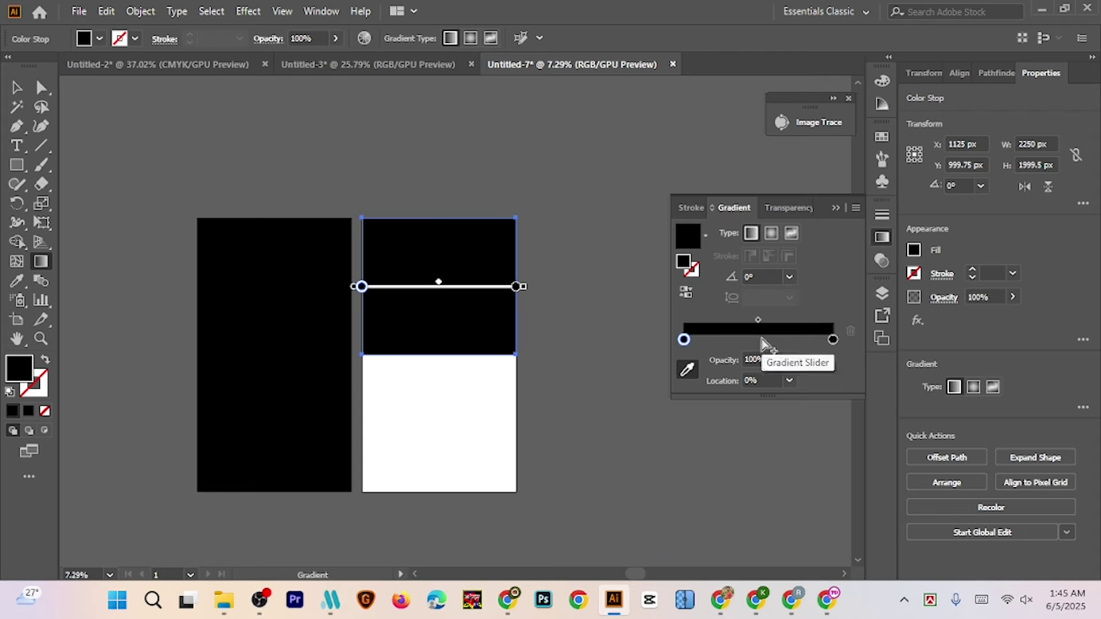
Add a middle color stop to the gradient at location 50% and make it white
click(762, 339)
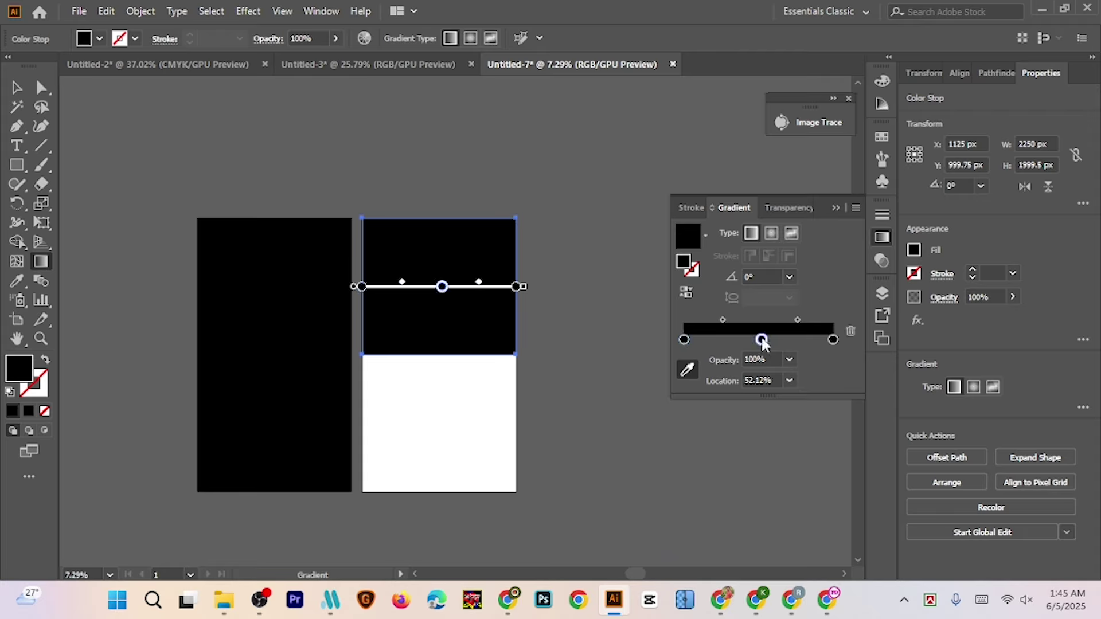
click(773, 381)
text(50)
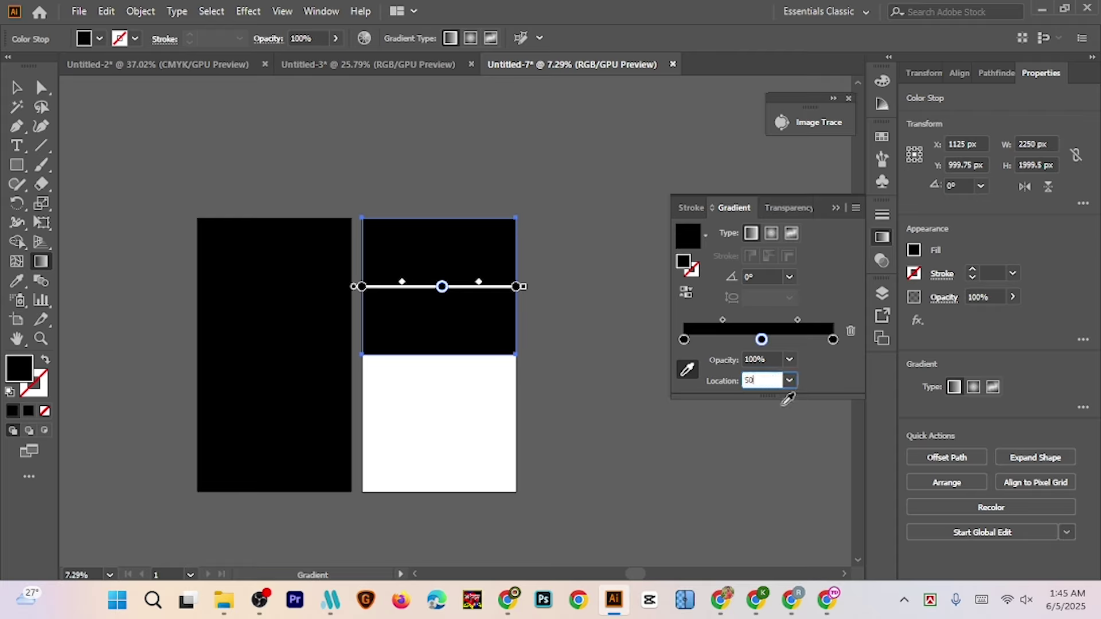
click(761, 341)
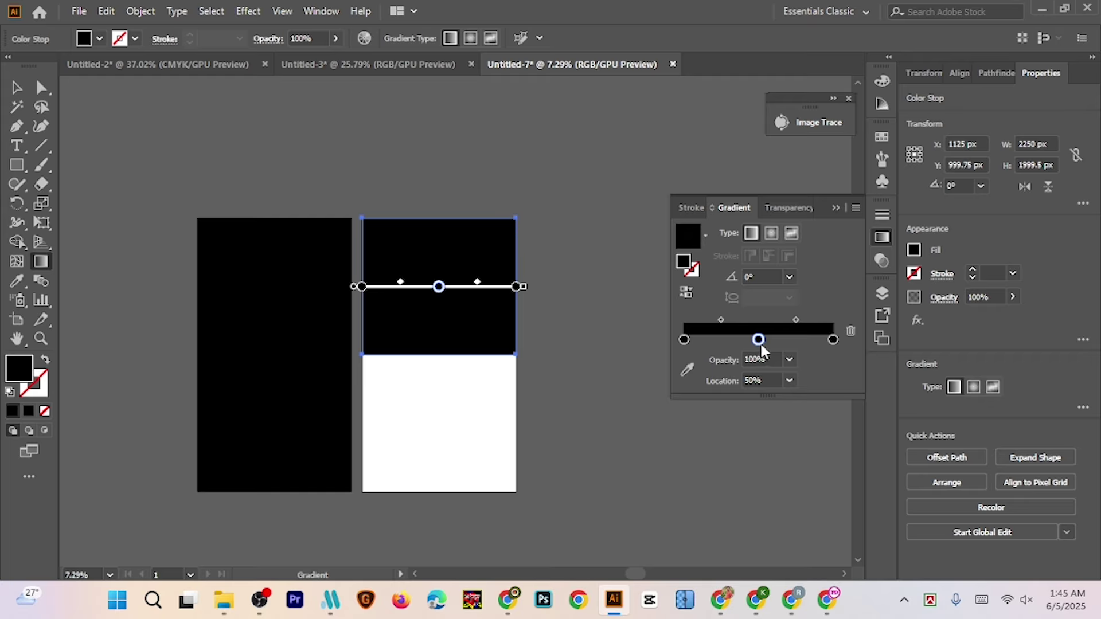
double_click(758, 340)
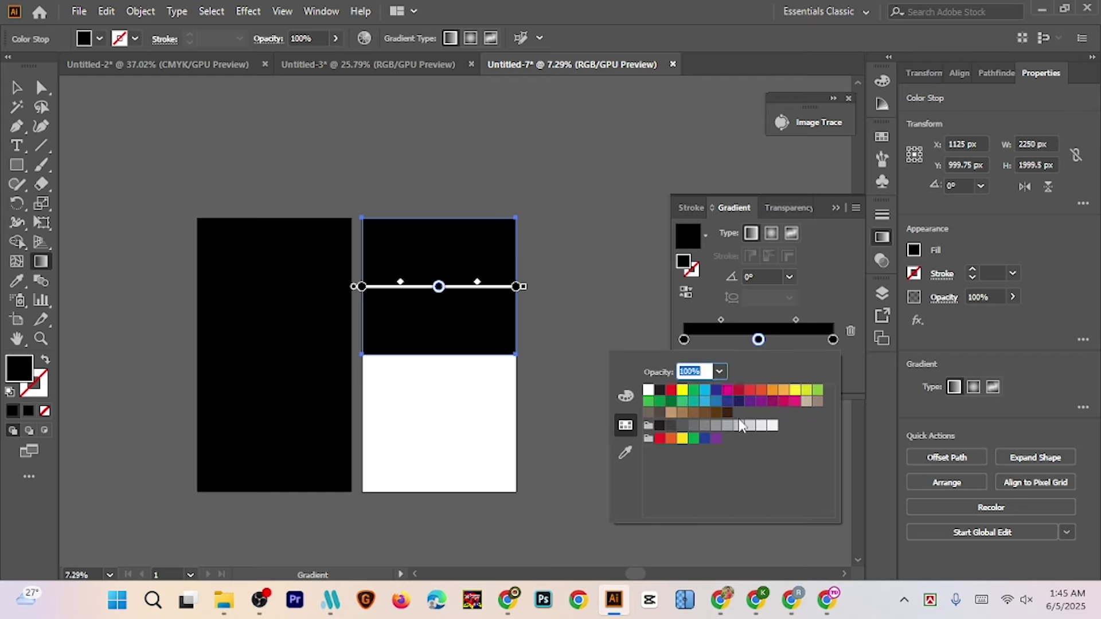
click(648, 390)
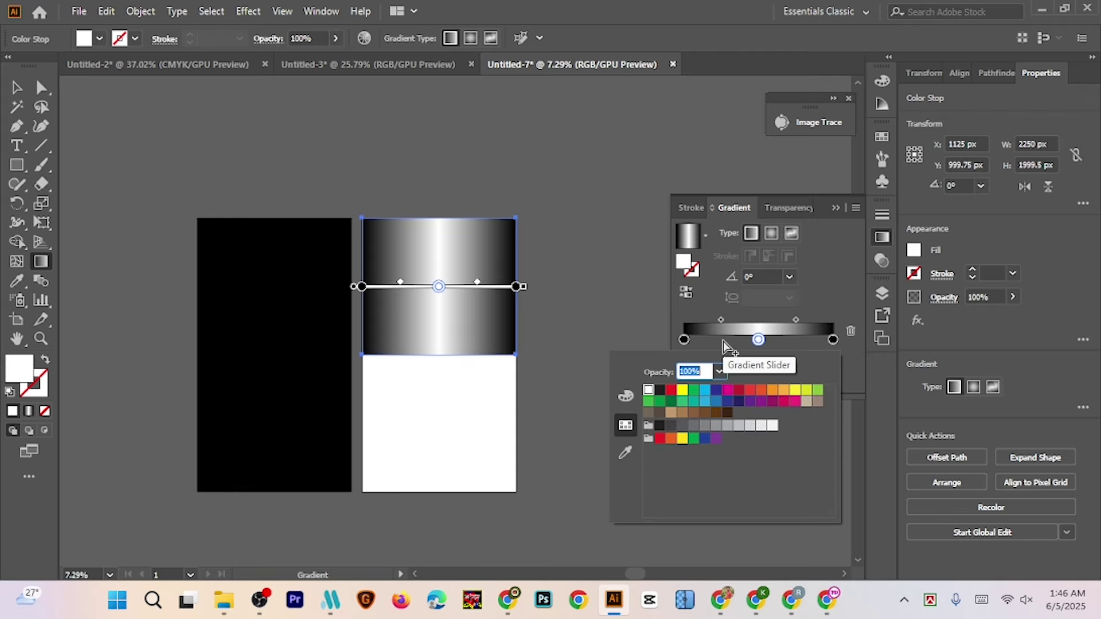
key(Escape)
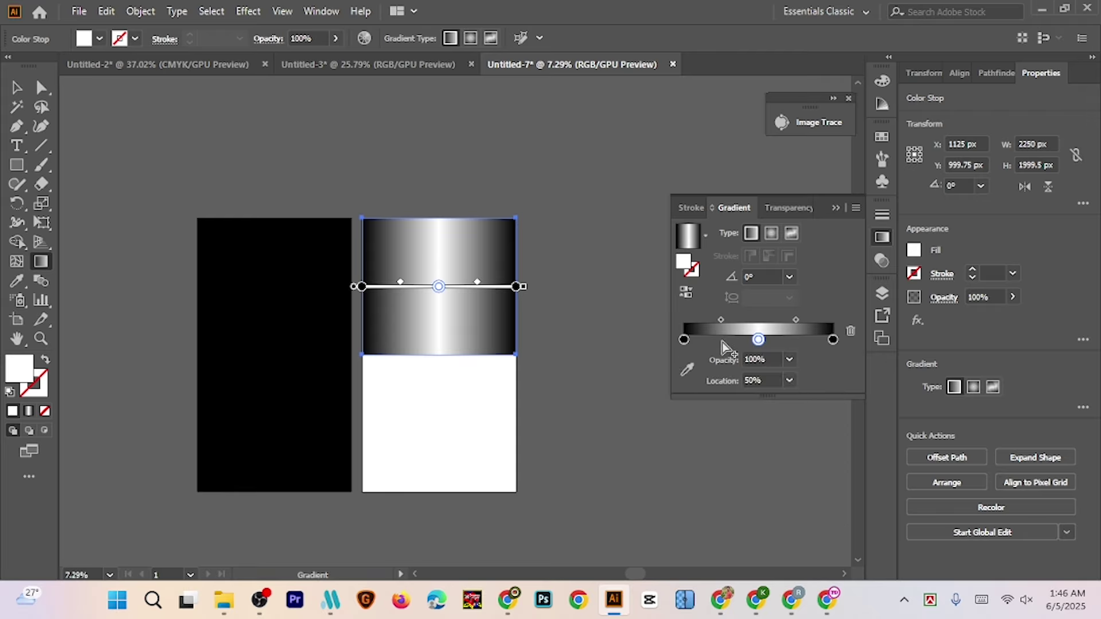
Add a color stop between the first black stop and the white stop at location 25%
click(723, 341)
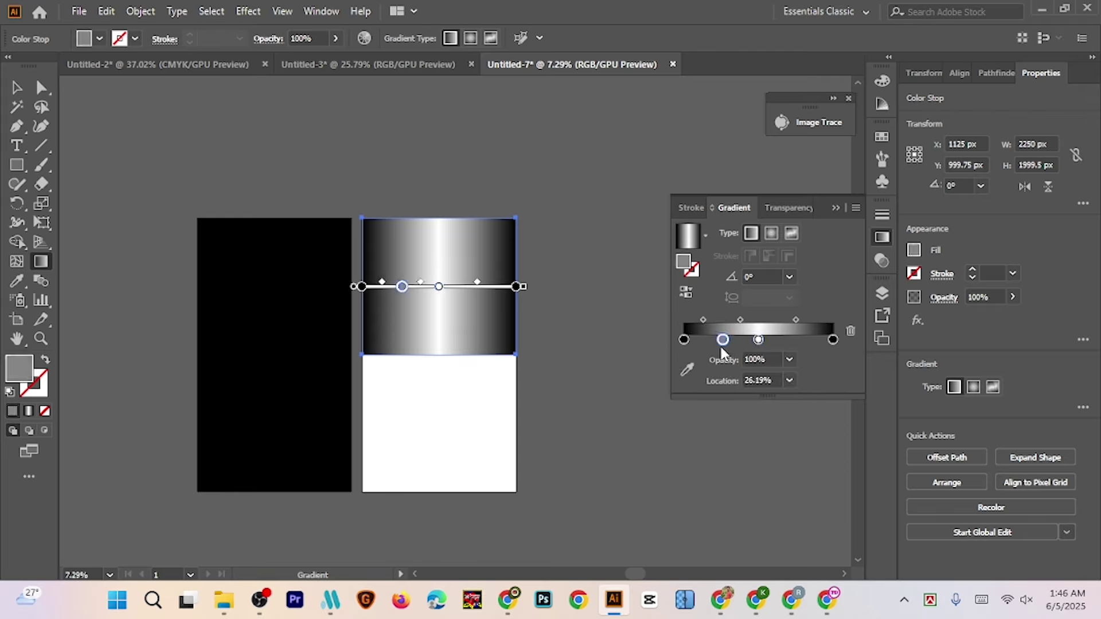
click(779, 381)
text(25)
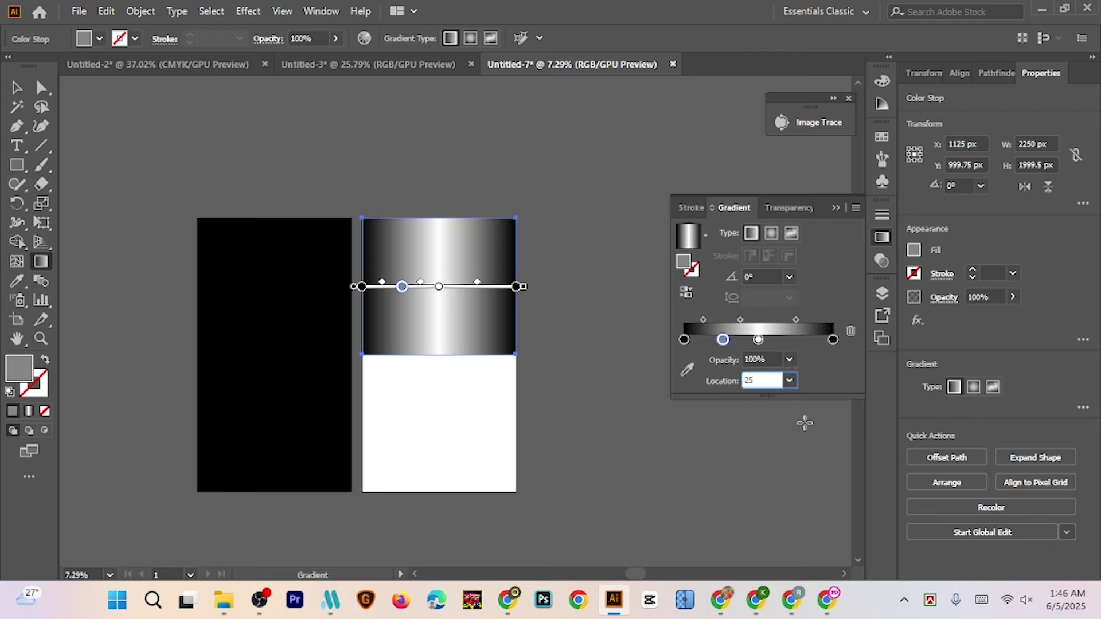
key(Return)
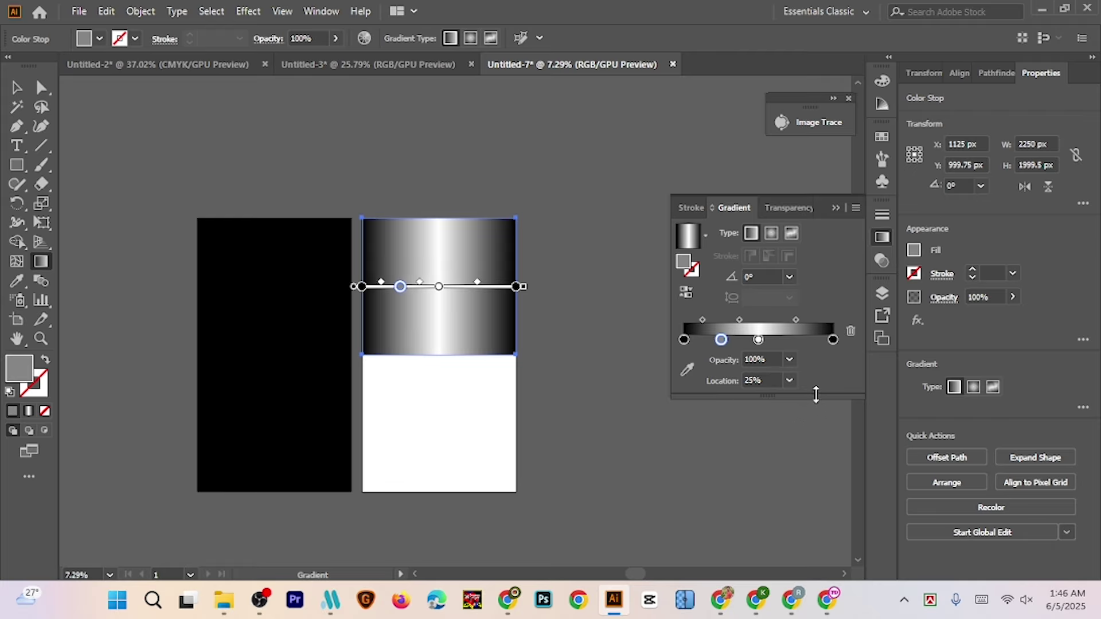
Recolor the 25% gradient stop to pink with RGB values 255, 150, 255
double_click(721, 341)
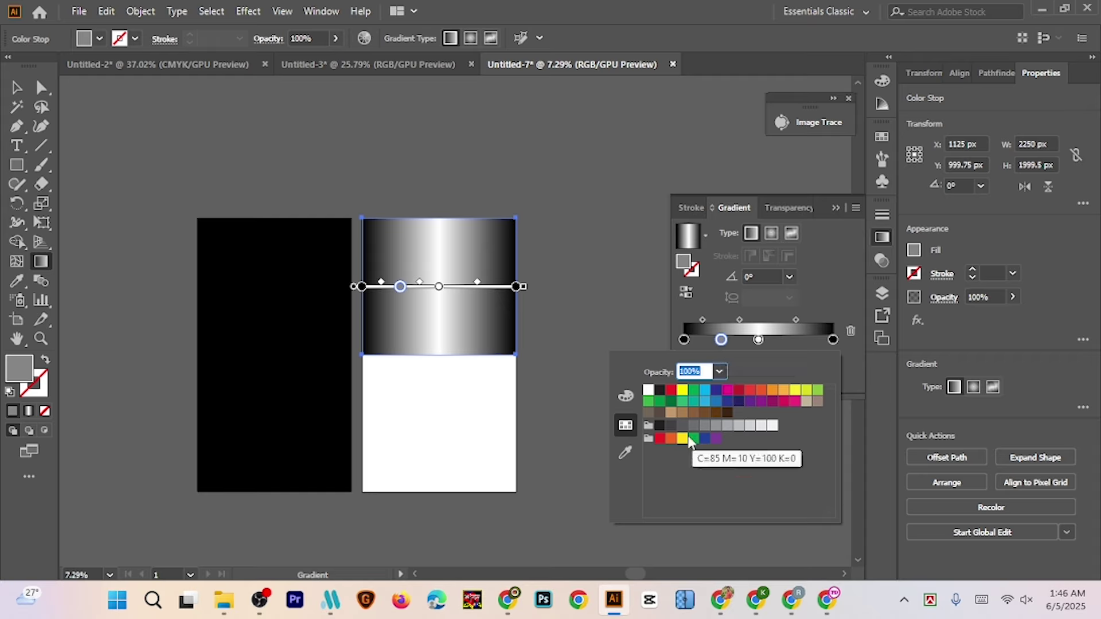
click(727, 392)
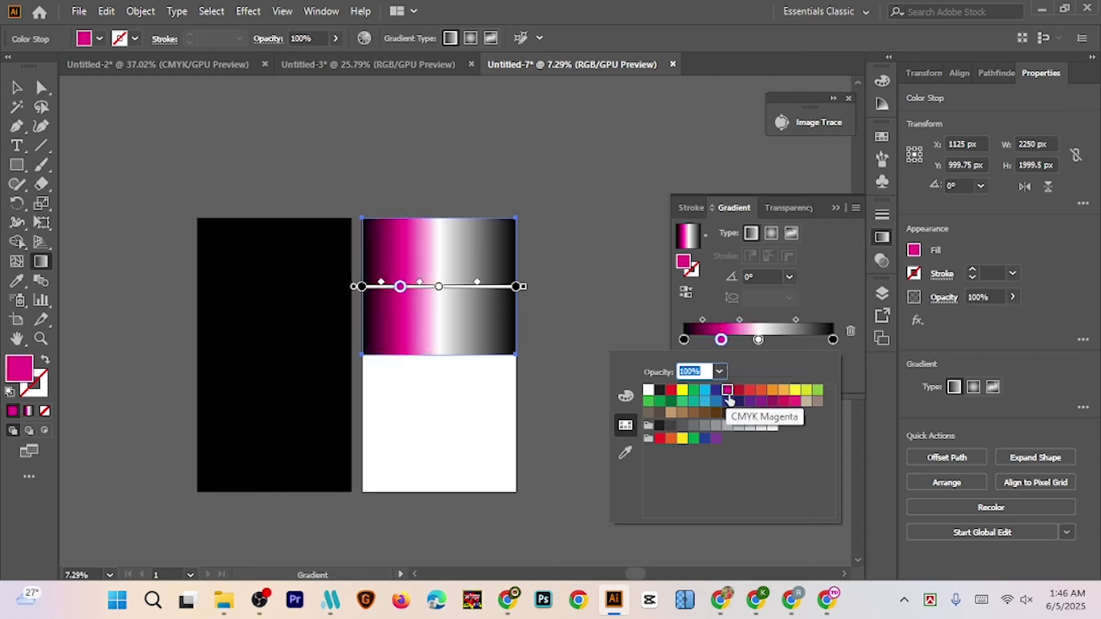
click(626, 398)
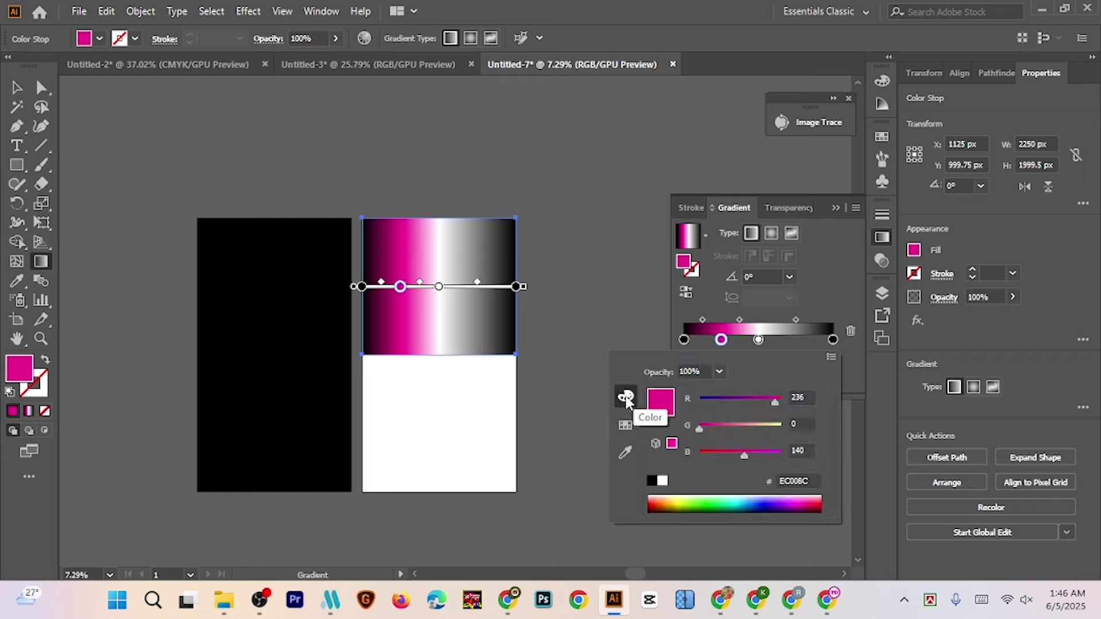
click(803, 399)
text(255)
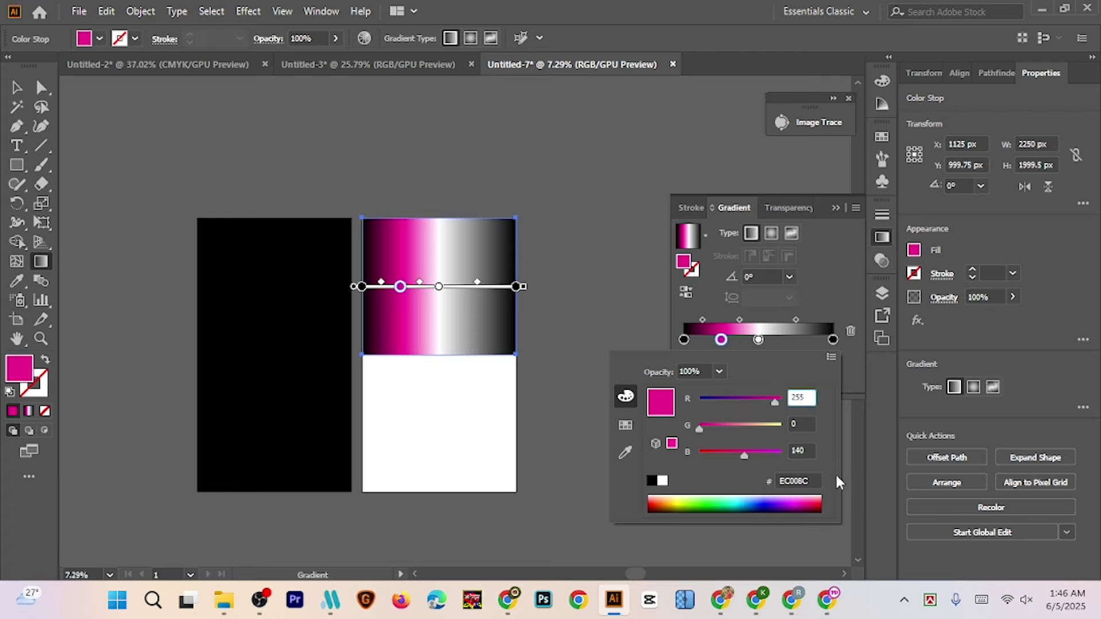
click(805, 425)
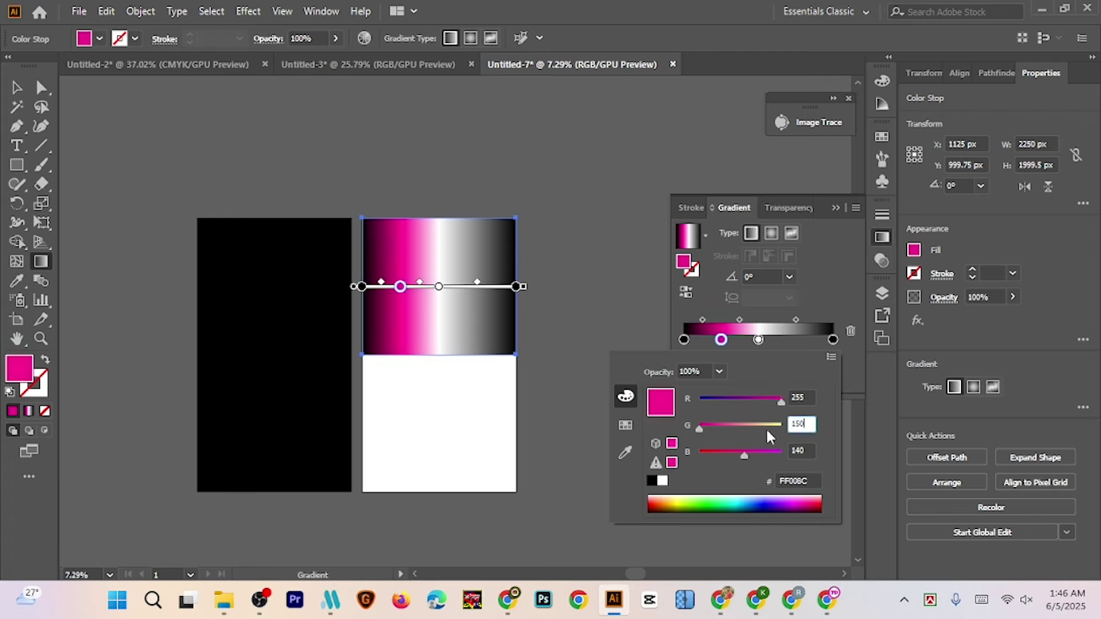
click(801, 451)
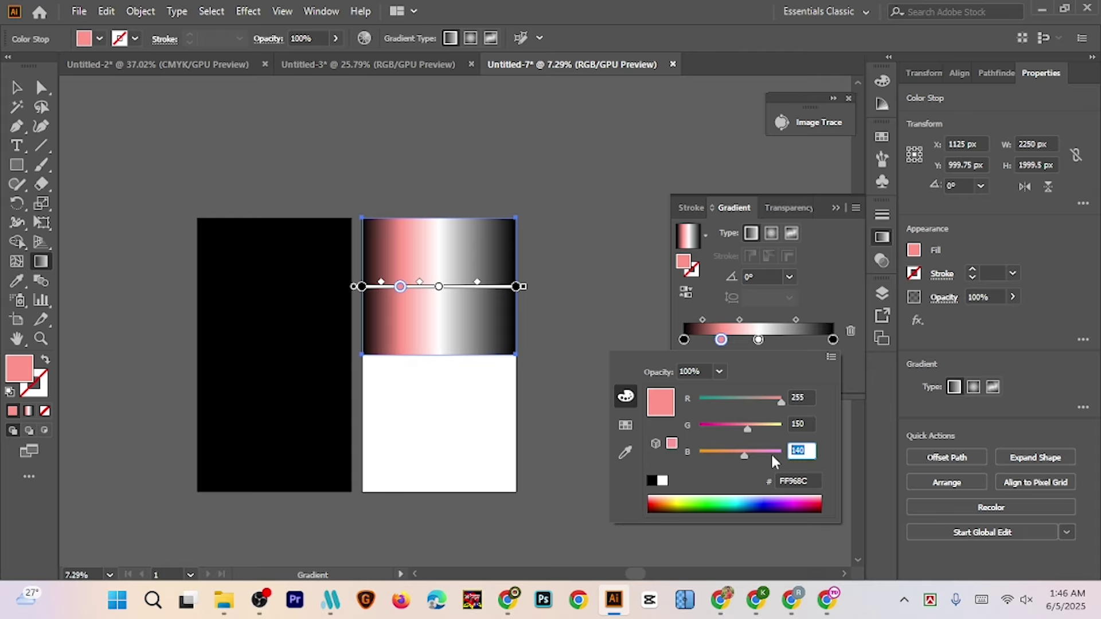
text(255)
key(Return)
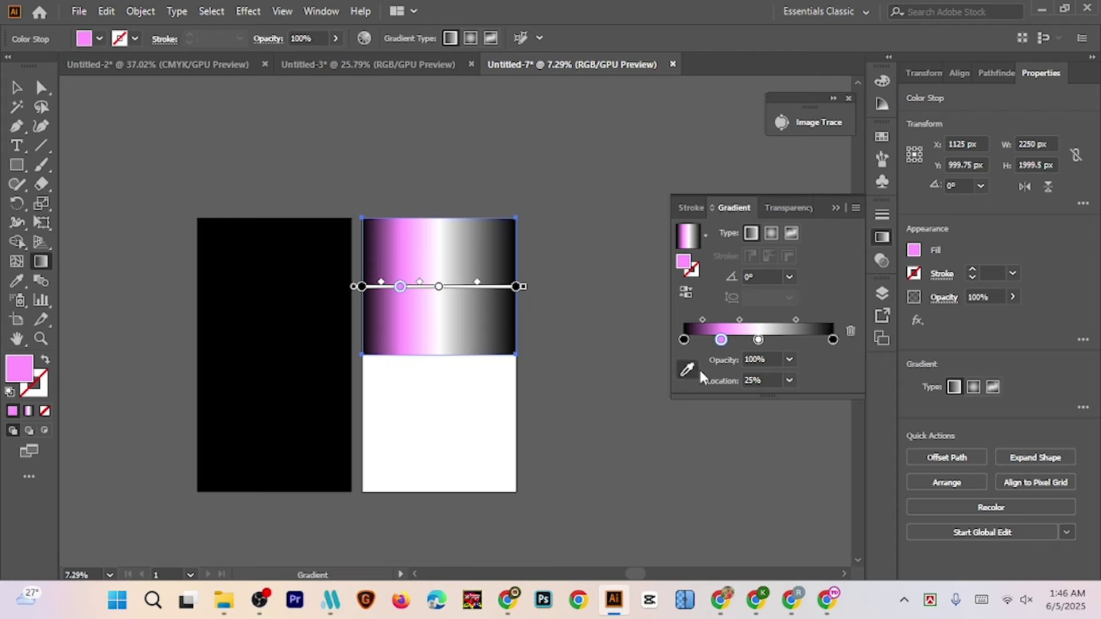
Add a color stop between the white stop and the final black stop at location 75%
click(800, 340)
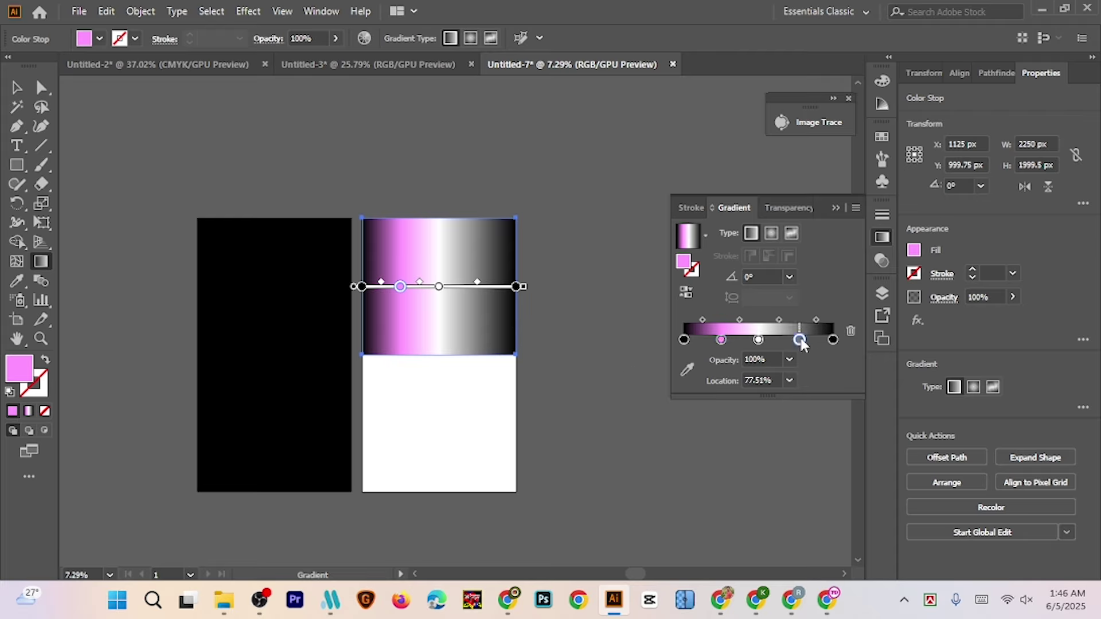
click(777, 379)
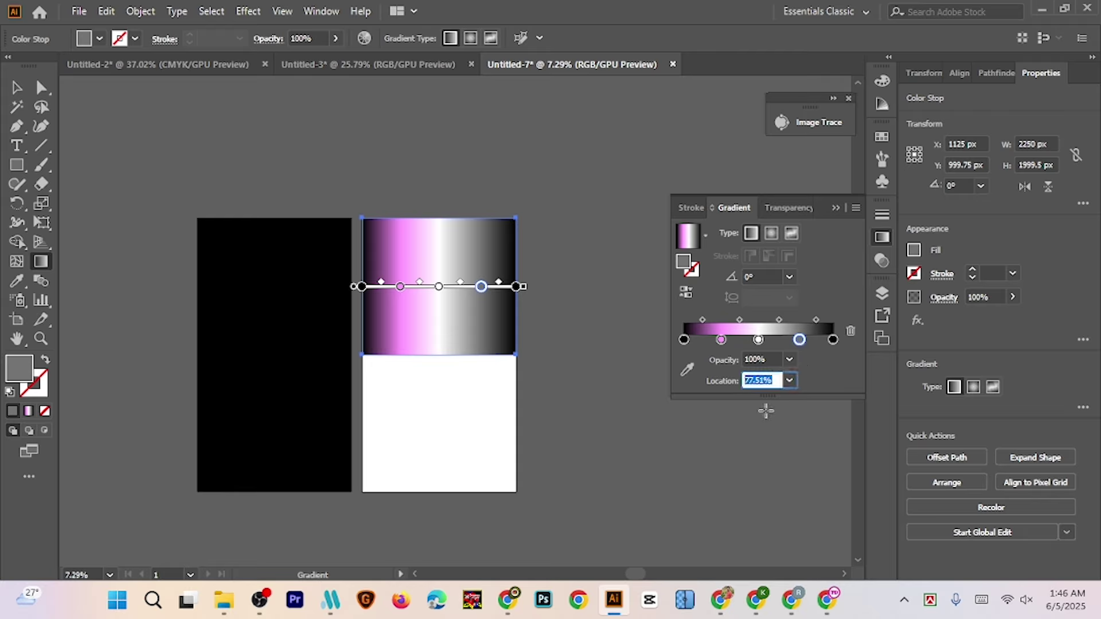
text(75)
key(Return)
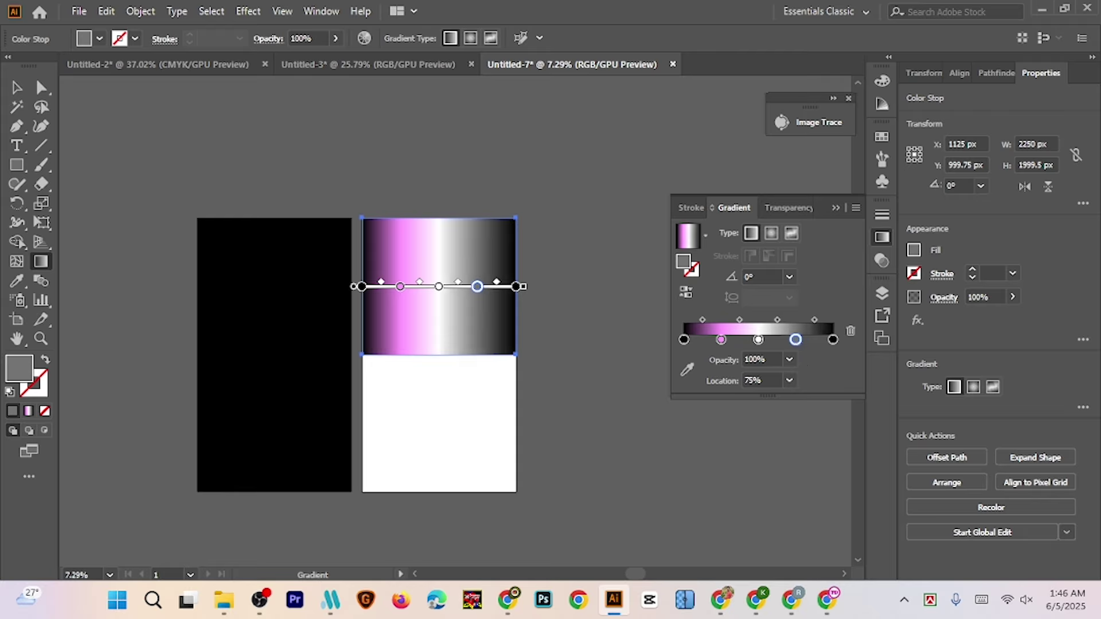
Recolor the 75% gradient stop to pink with RGB values 255, 150, 255
double_click(796, 342)
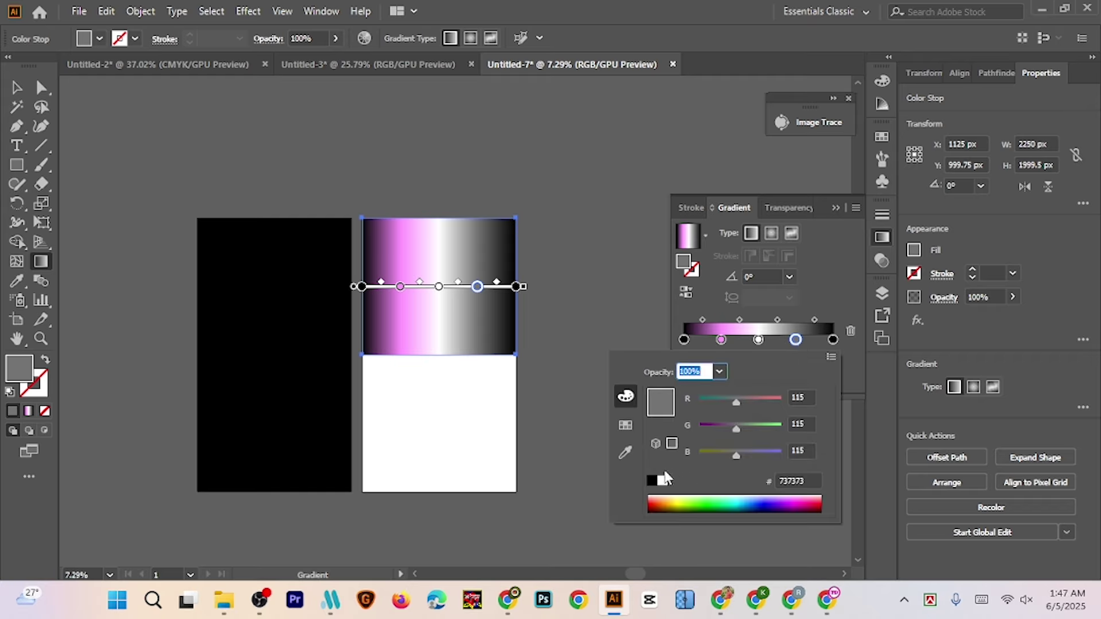
click(626, 425)
click(727, 391)
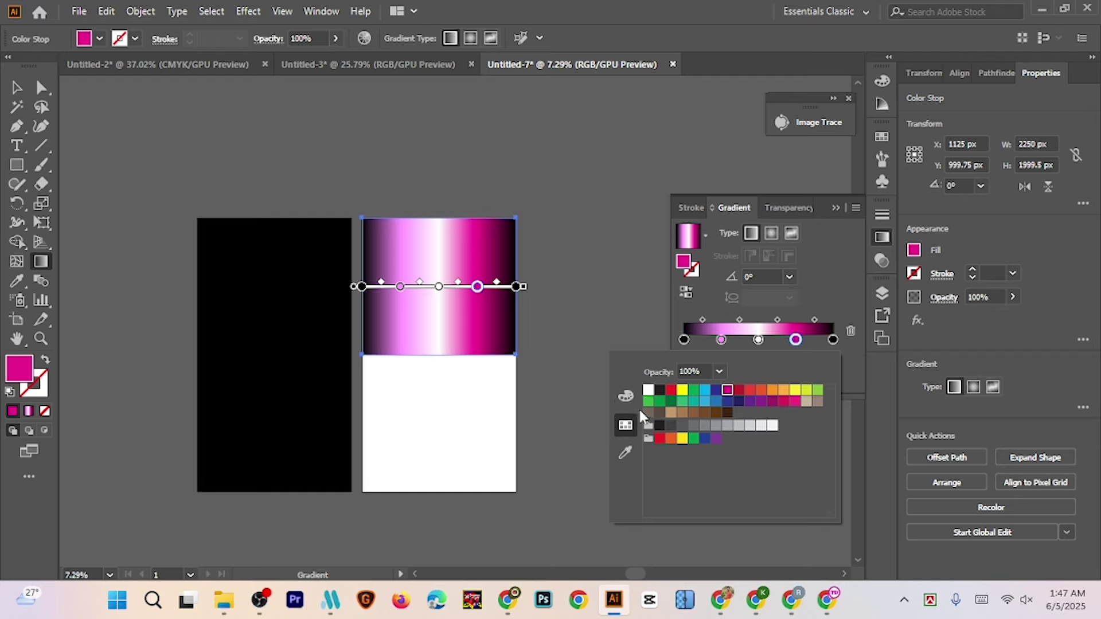
click(626, 395)
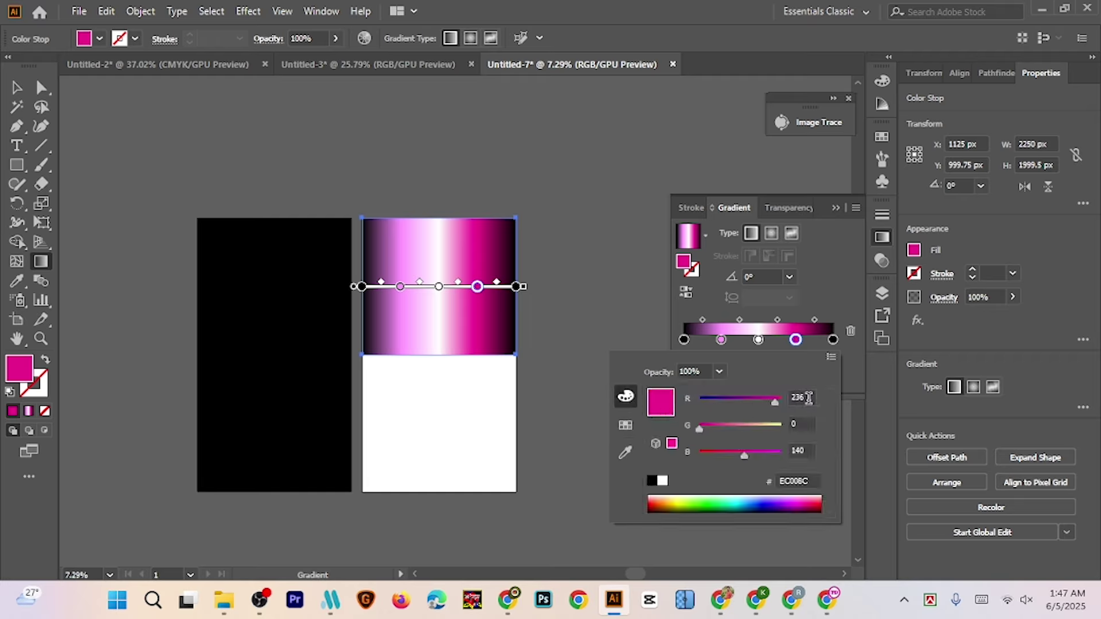
click(809, 397)
text(255)
key(Tab)
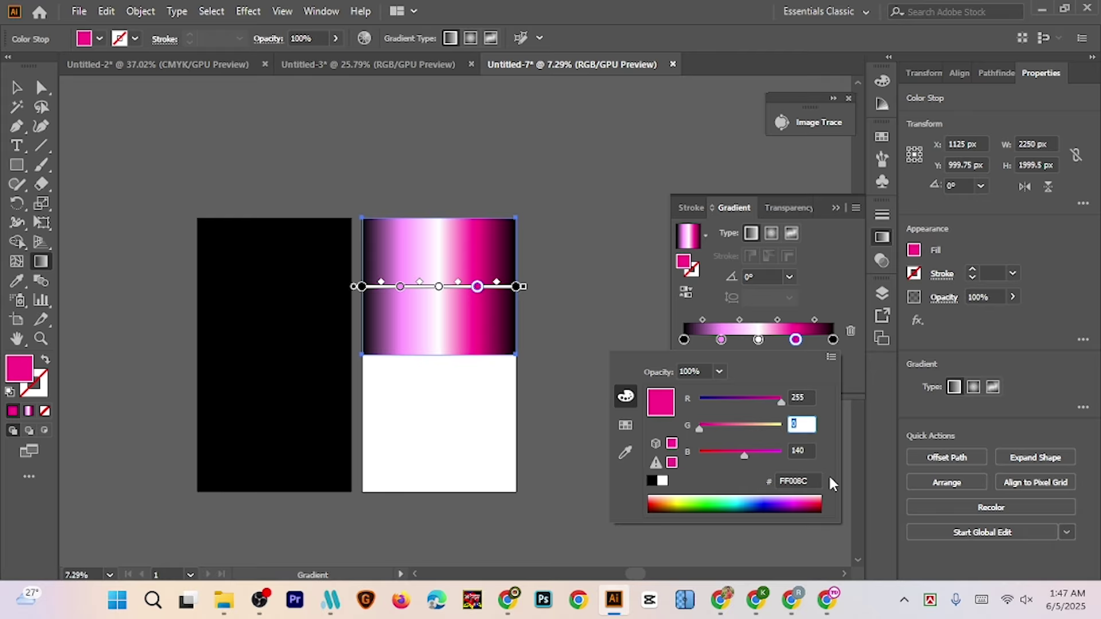
text(150)
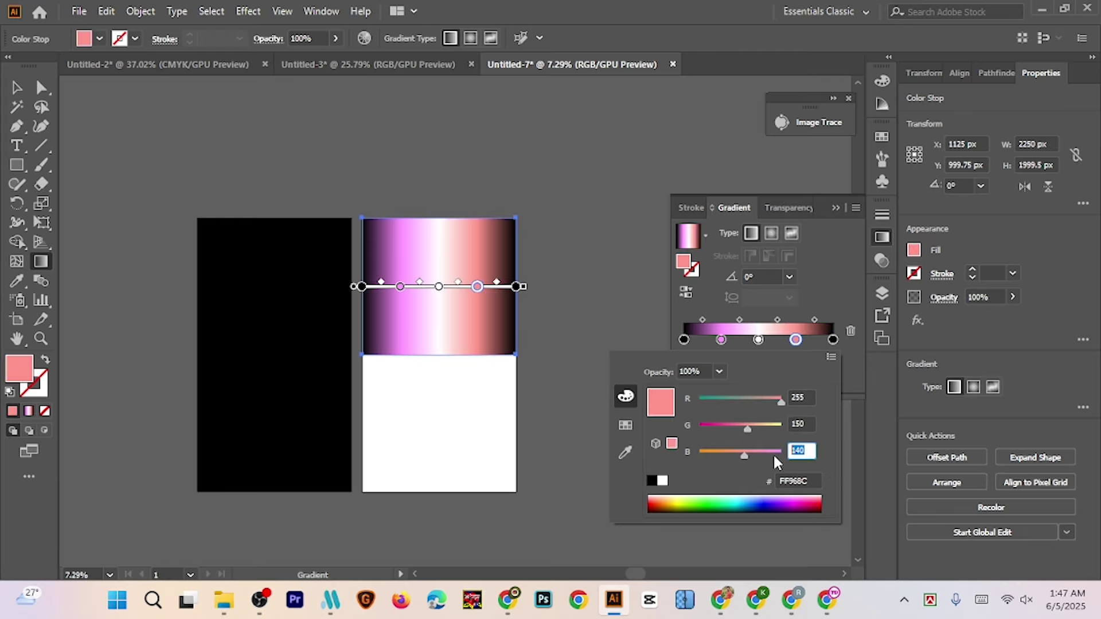
text(255)
key(Return)
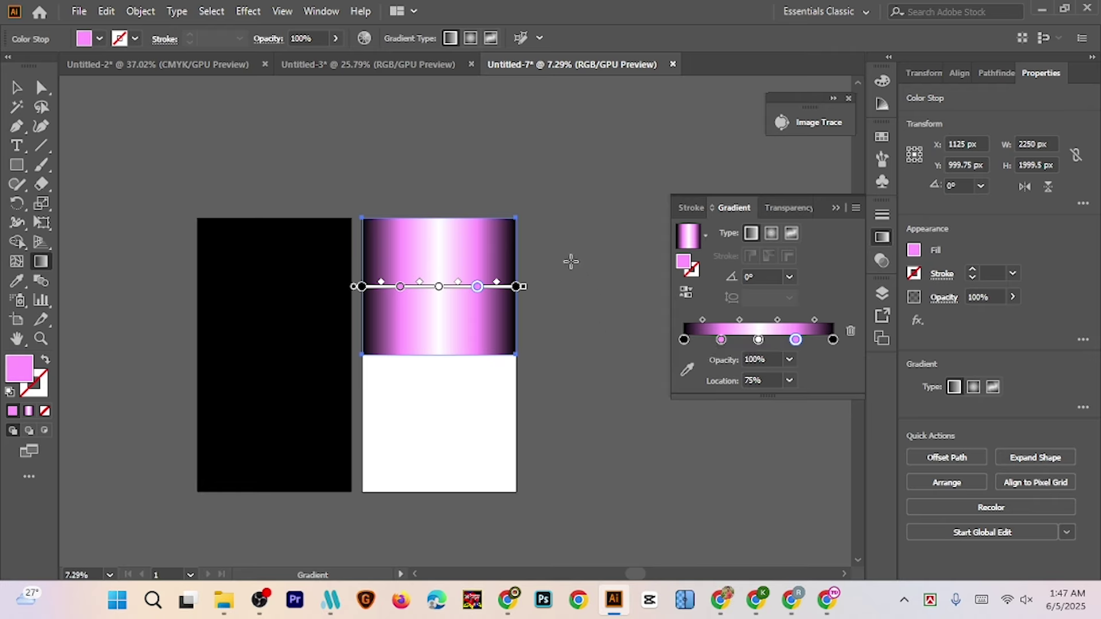
Round the two bottom corners of the gradient rectangle to the maximum radius of 1125 px, forming a semicircular lower edge
key(v)
click(435, 262)
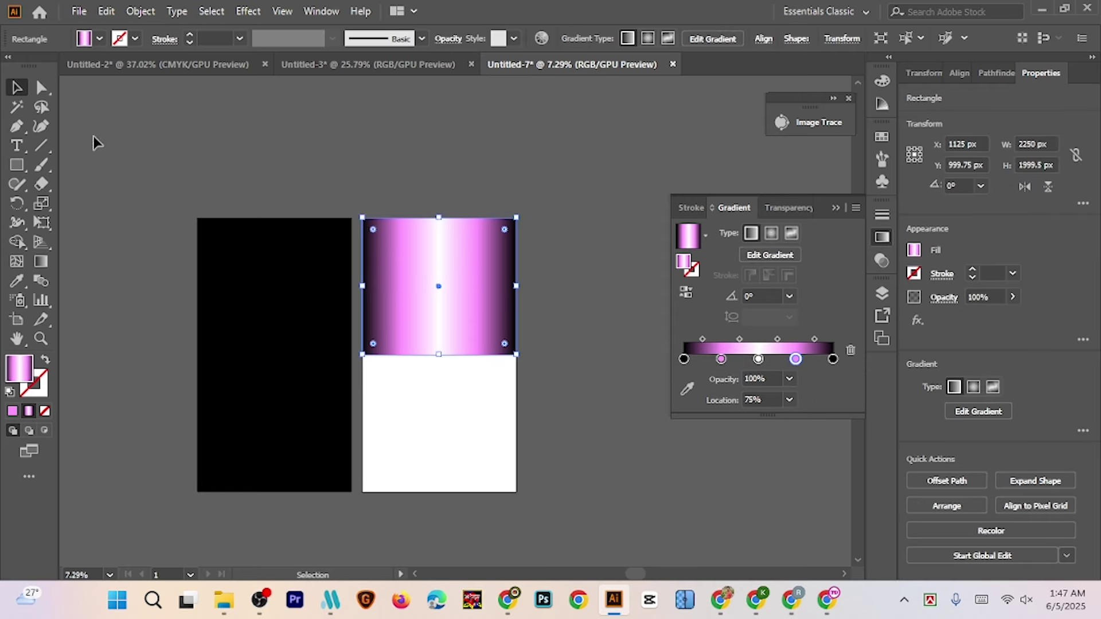
click(42, 87)
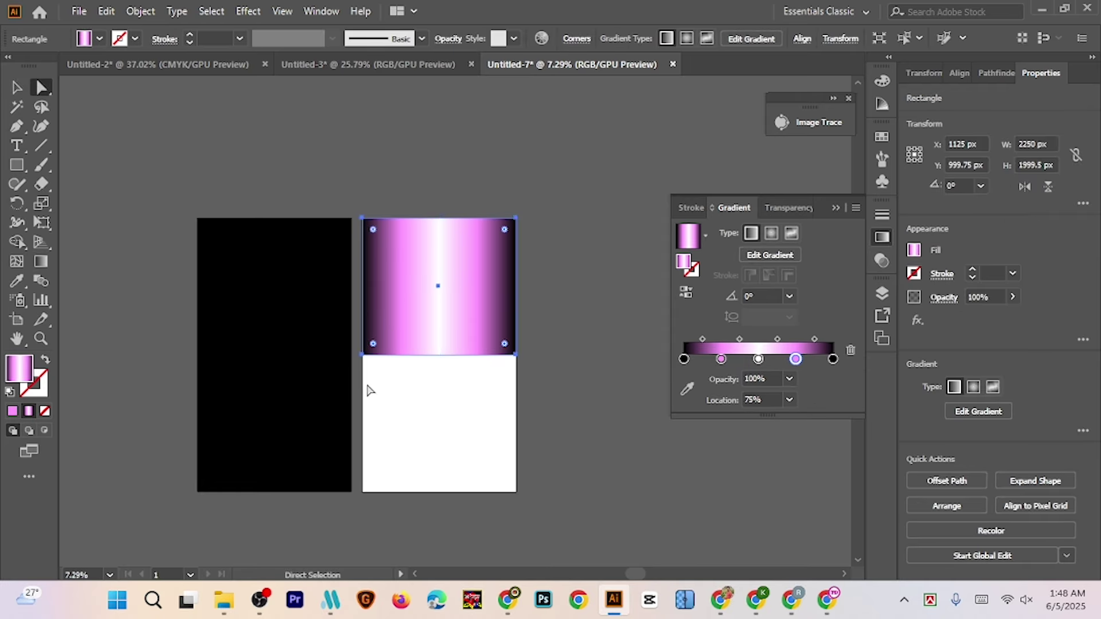
drag(358, 379, 538, 343)
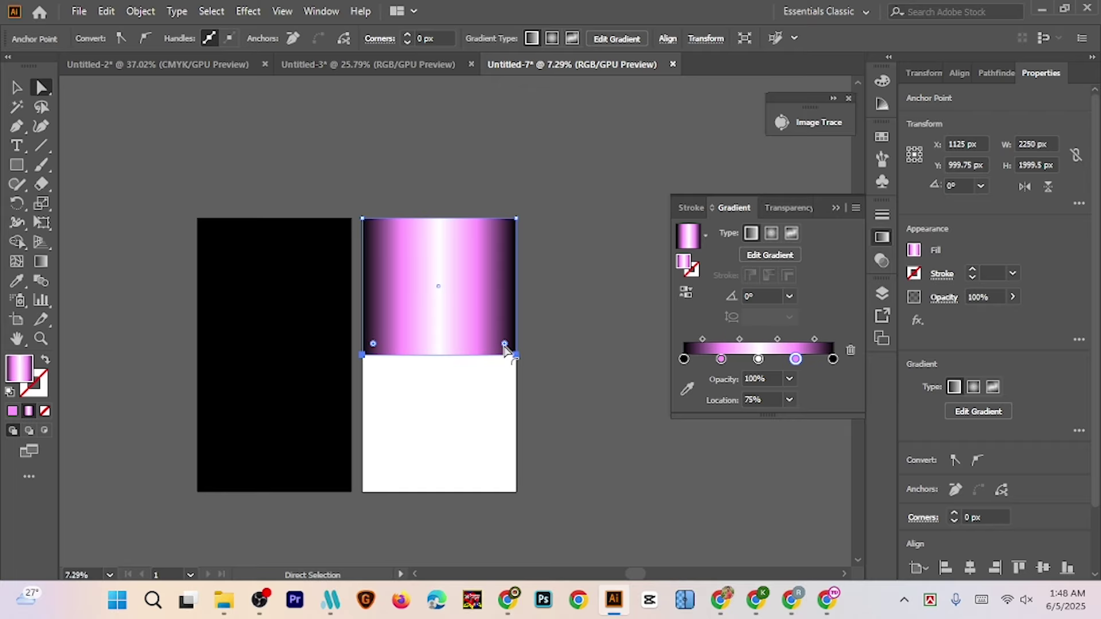
drag(505, 345, 433, 235)
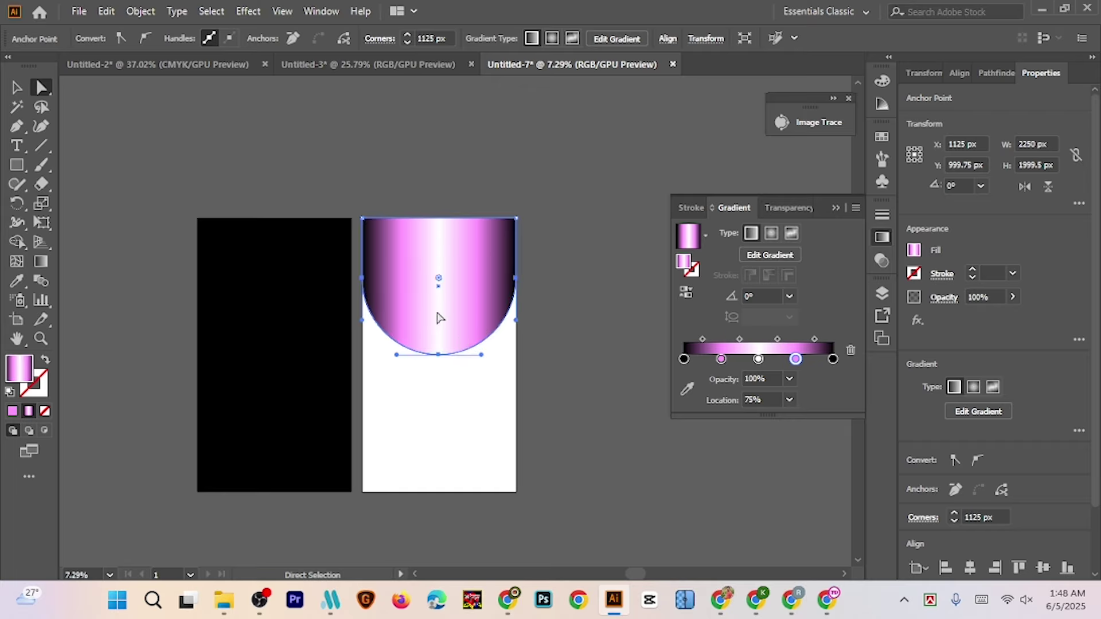
Convert the rounded gradient shape to a compound path and paste a copy of it in front
key(v)
key(ctrl+equal)
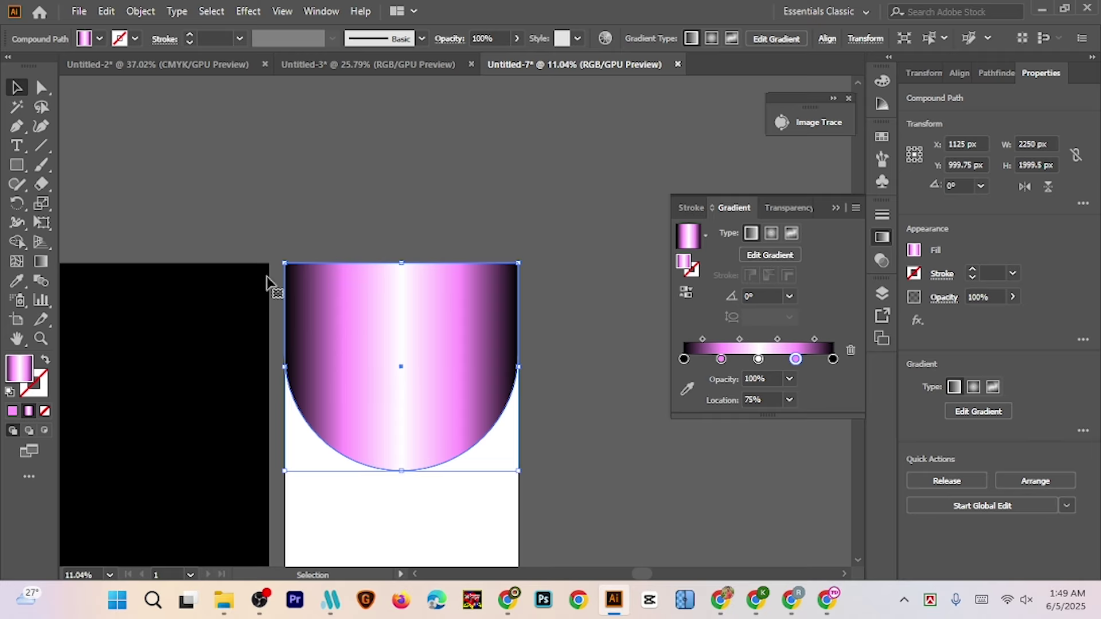
click(107, 13)
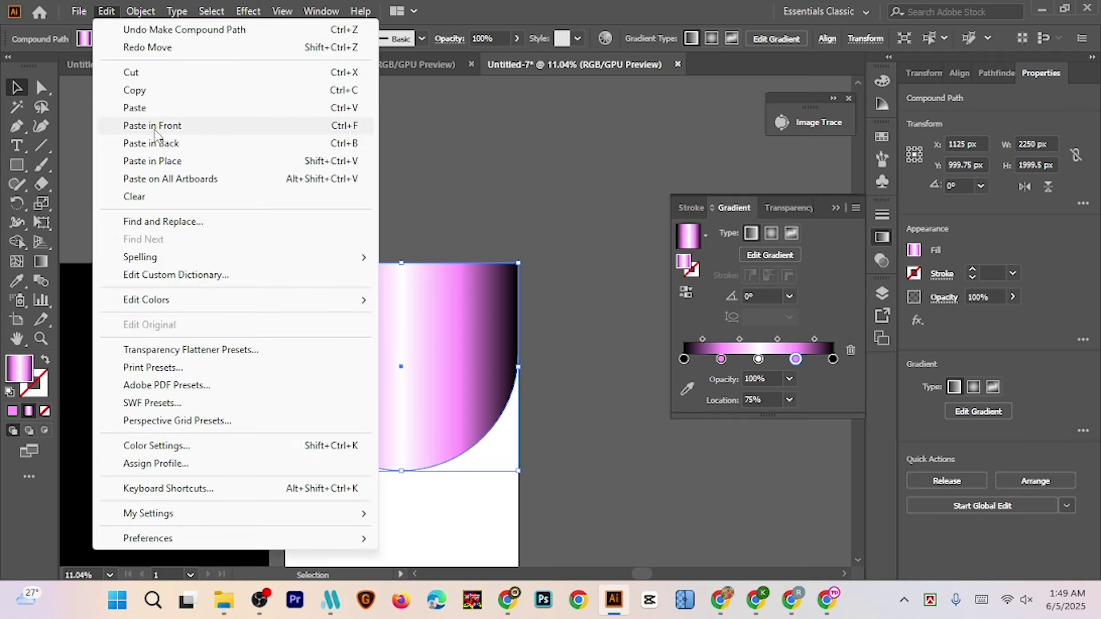
click(144, 91)
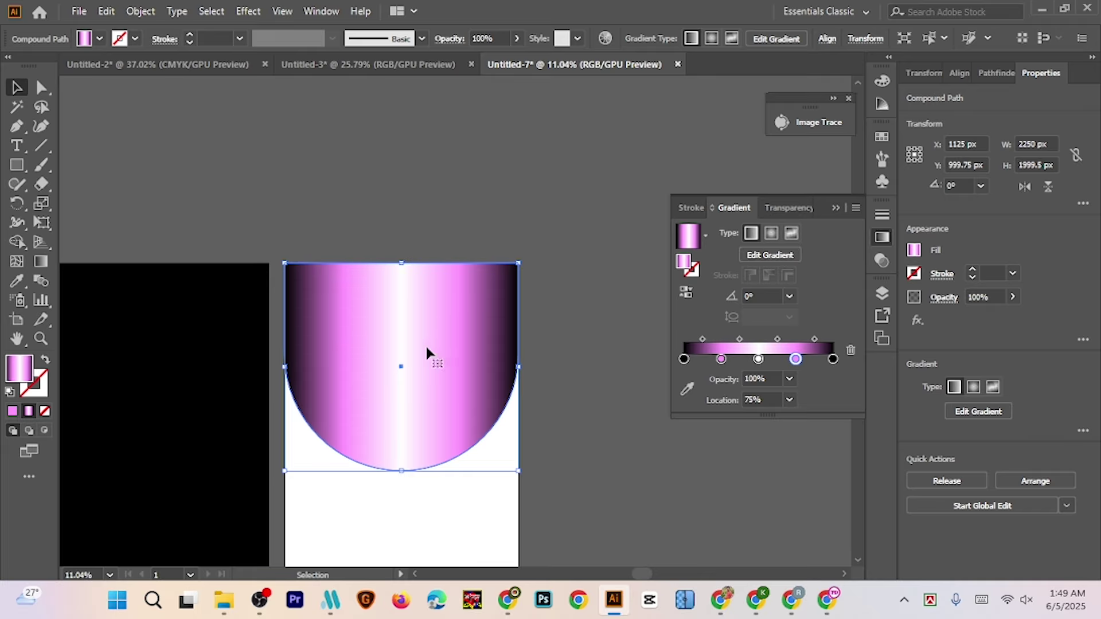
click(106, 11)
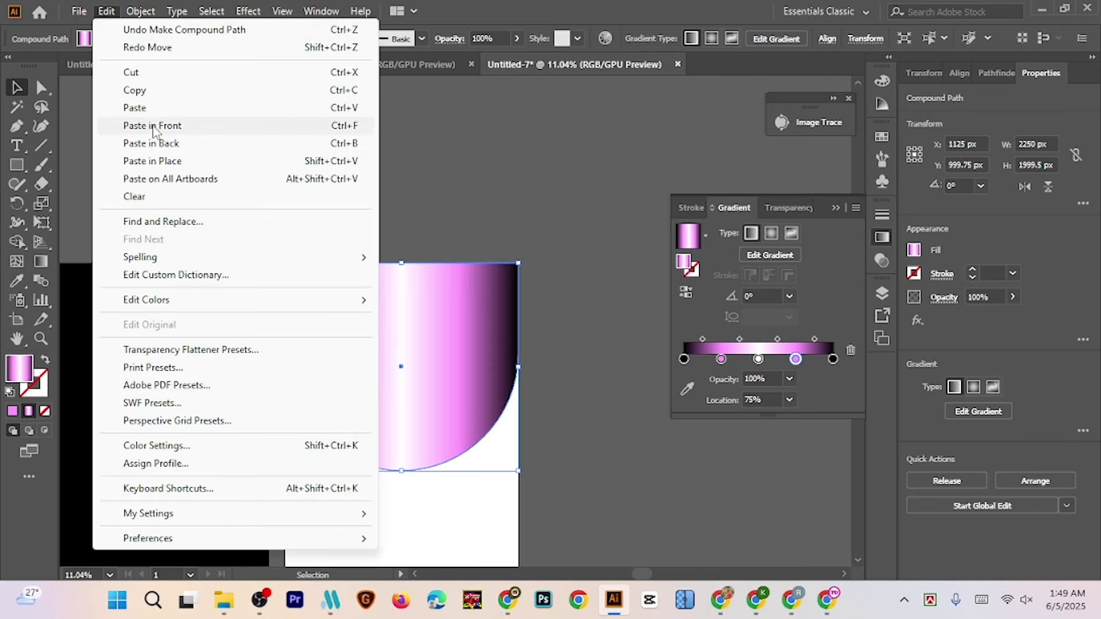
click(150, 126)
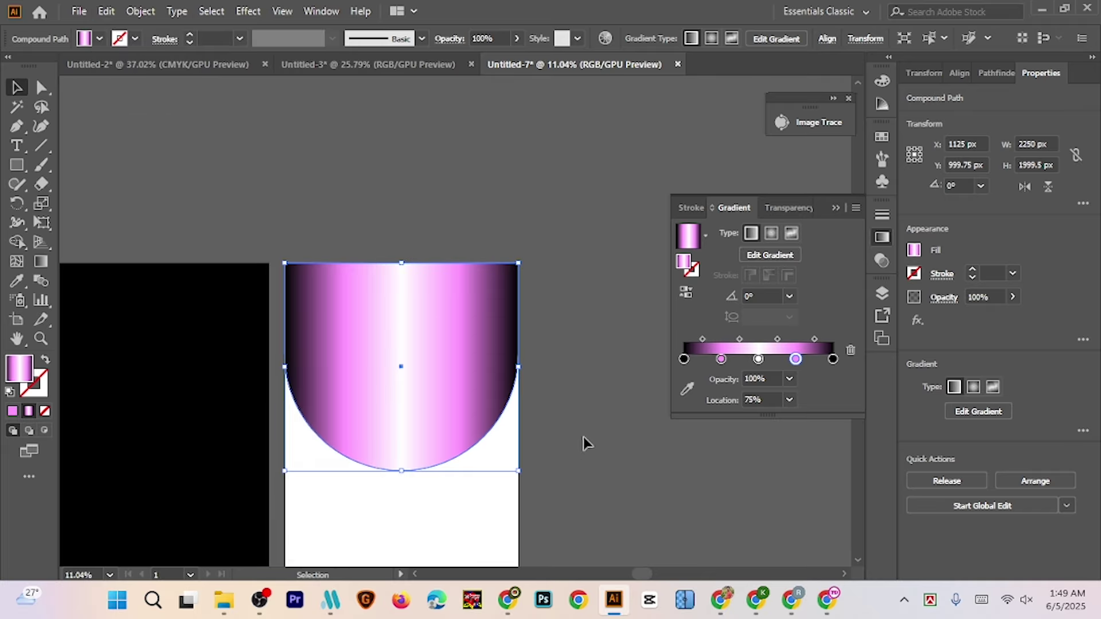
drag(445, 441, 449, 332)
key(a)
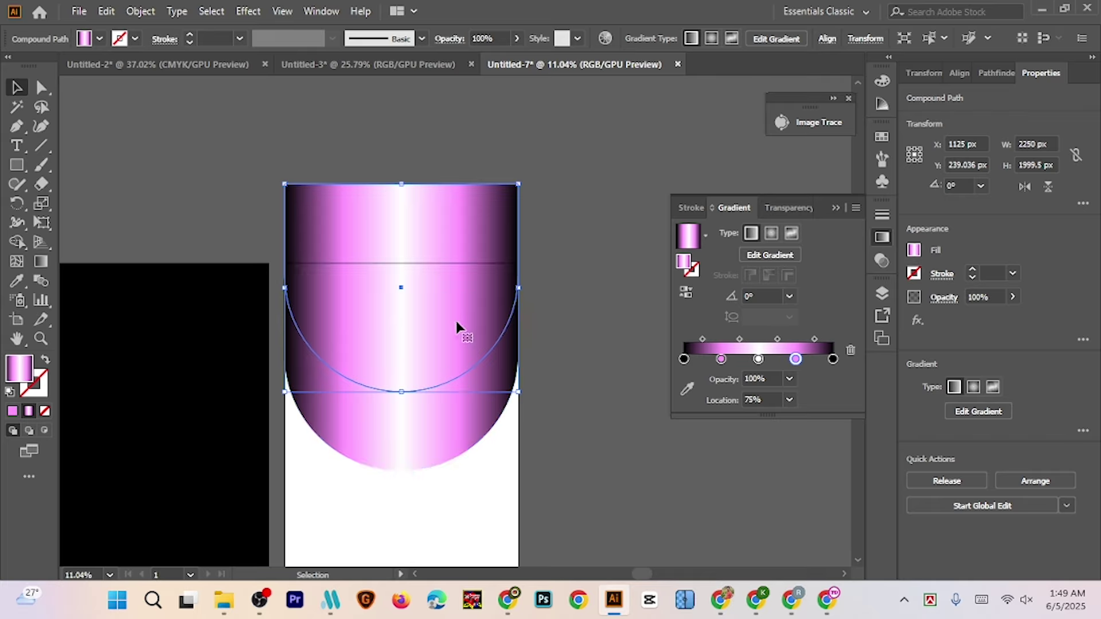
key(ctrl+z)
Shorten the front copy from its bottom edge to a height of about 1976 px, leaving a thin rim of the shape behind
drag(455, 533, 576, 483)
drag(459, 493, 601, 518)
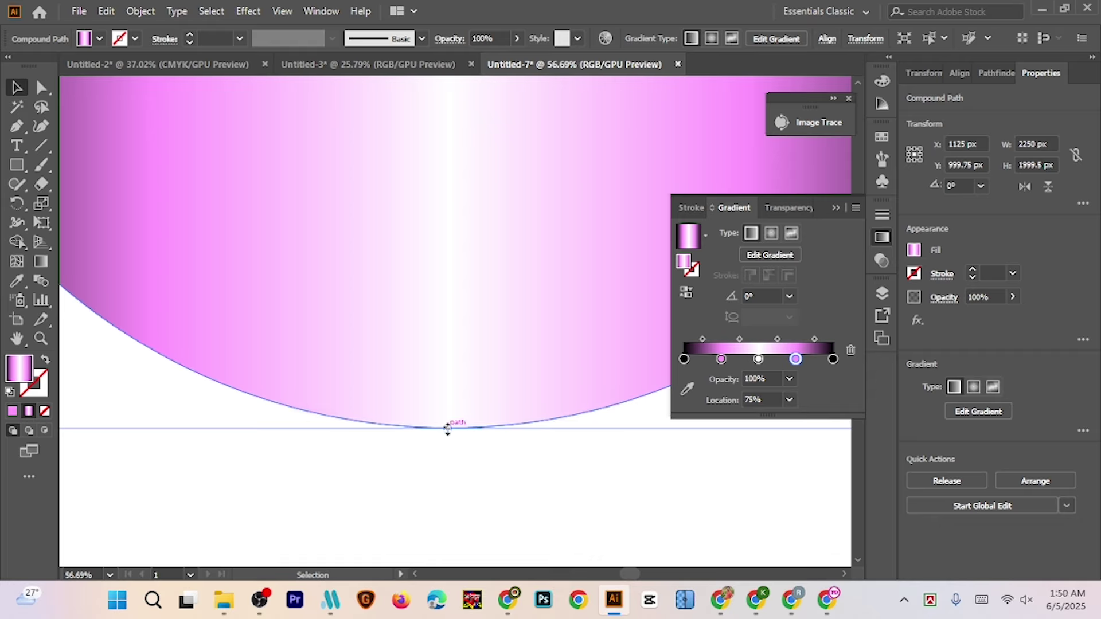
drag(448, 429, 449, 420)
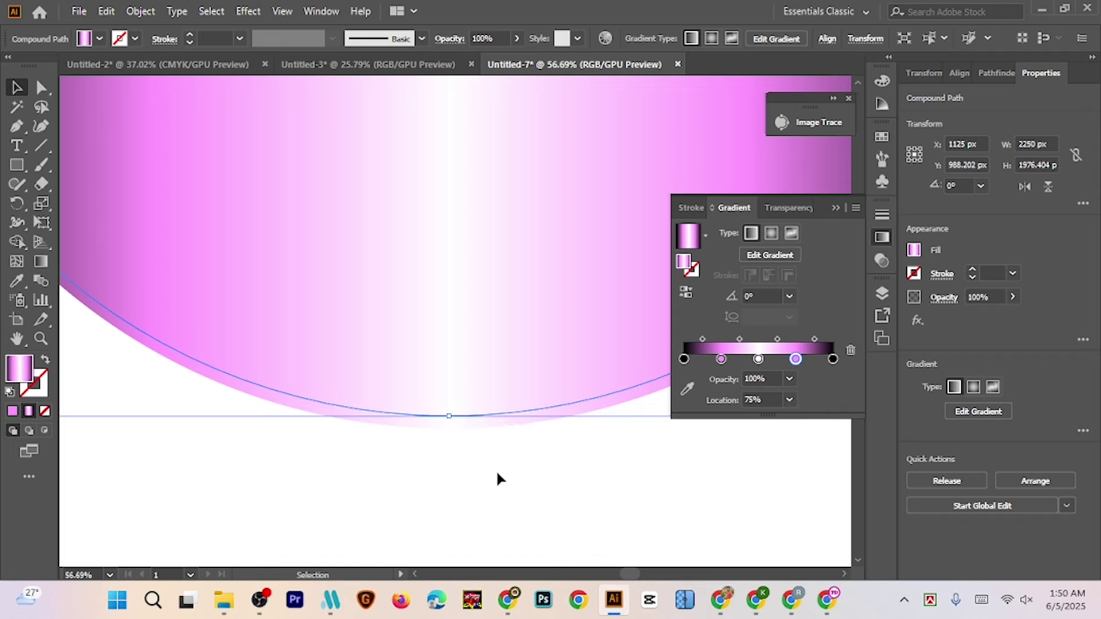
Replace the front shape's fill with the preset white-to-black gradient, made radial and reversed so black is at the center
scroll(556, 479, down, 2)
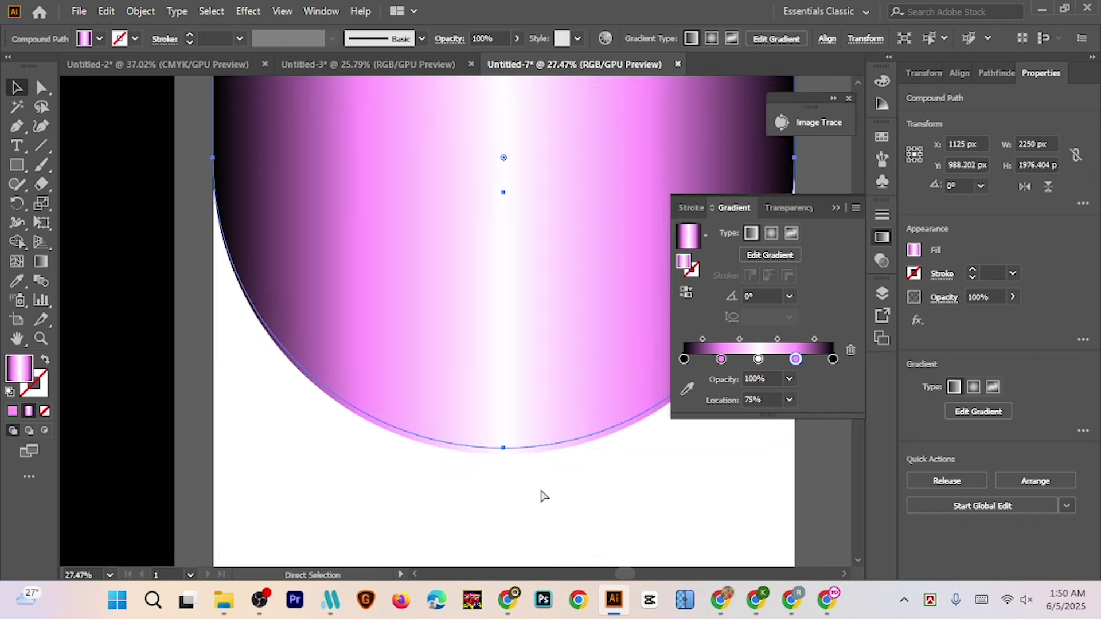
scroll(543, 496, down, 2)
scroll(458, 477, right, 3)
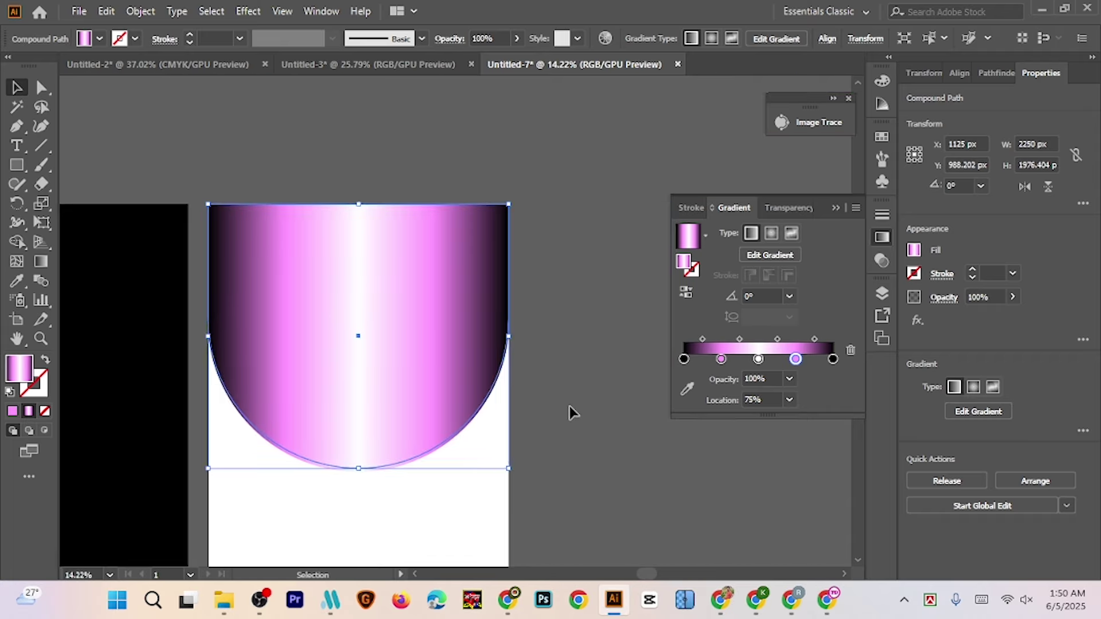
scroll(555, 418, down, 1)
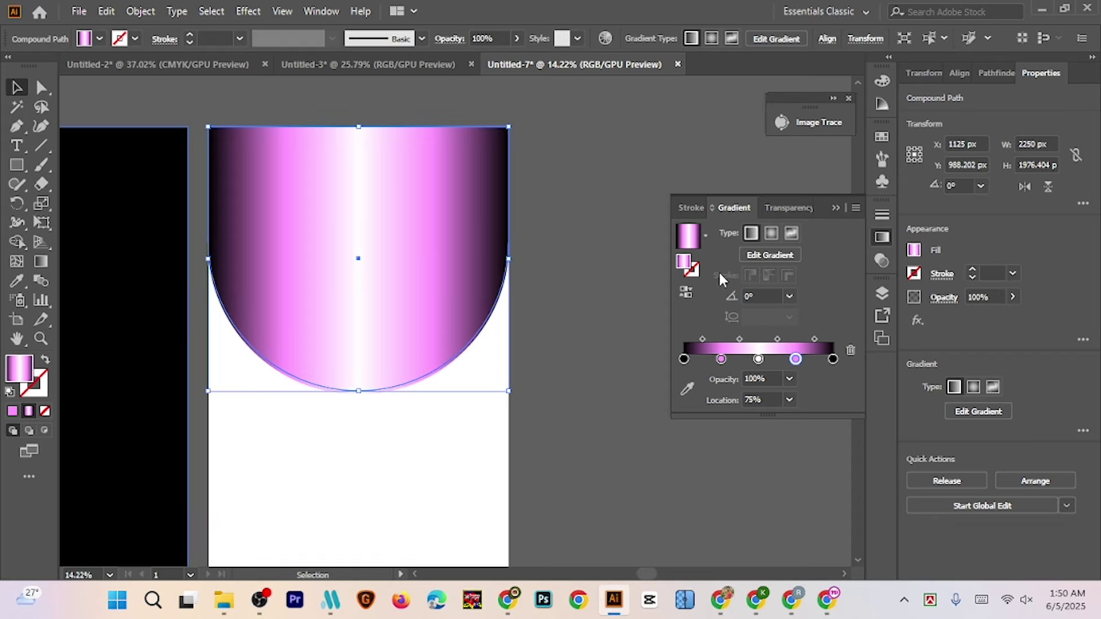
click(707, 234)
click(604, 264)
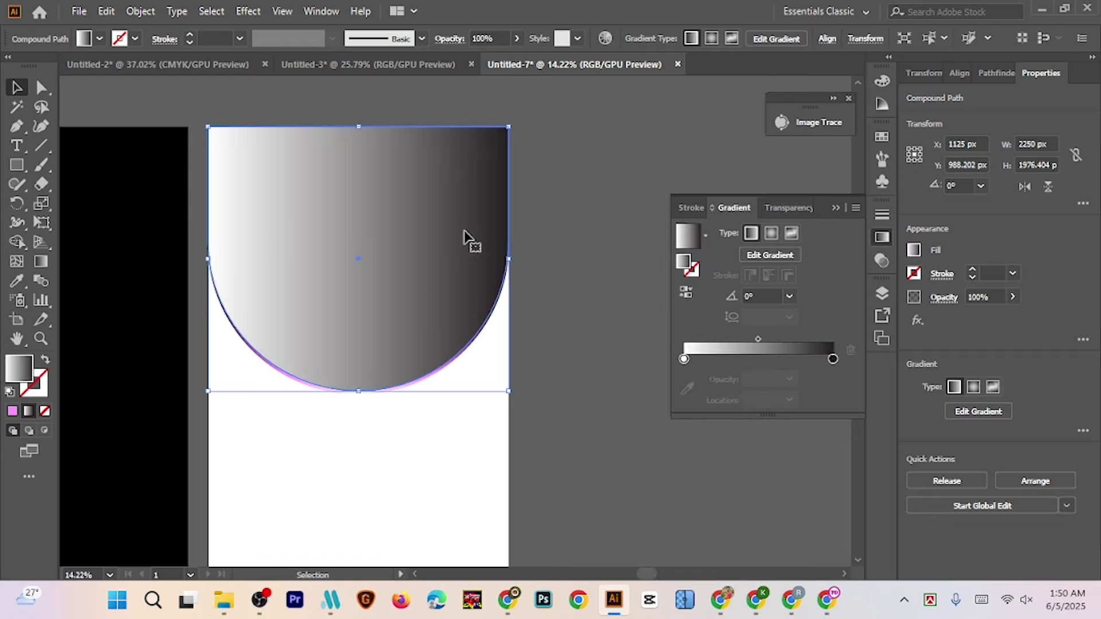
click(772, 234)
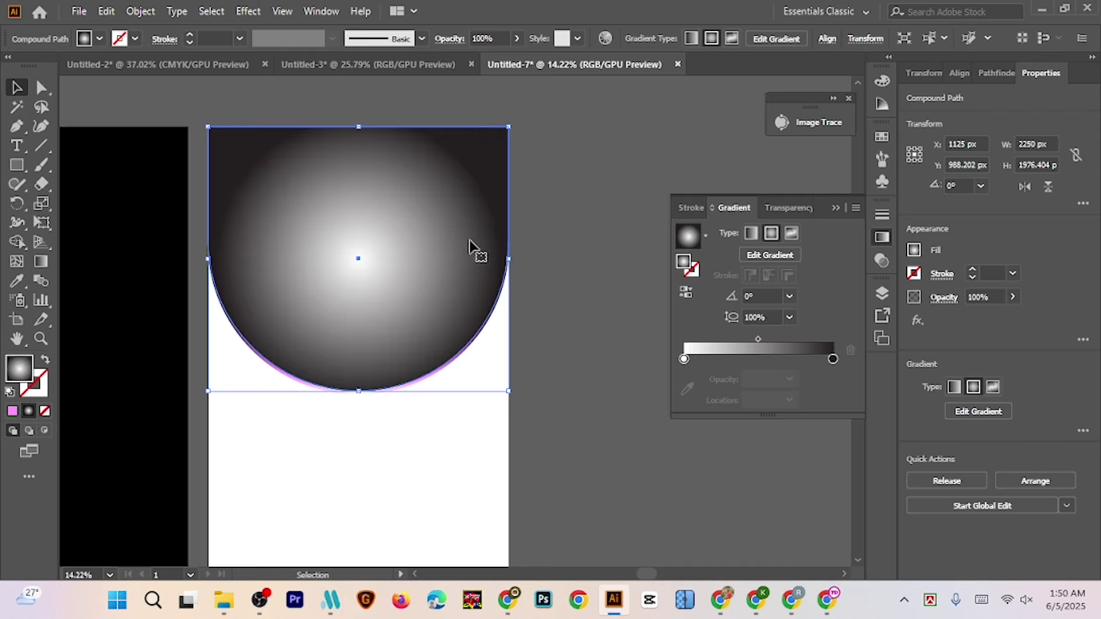
click(686, 292)
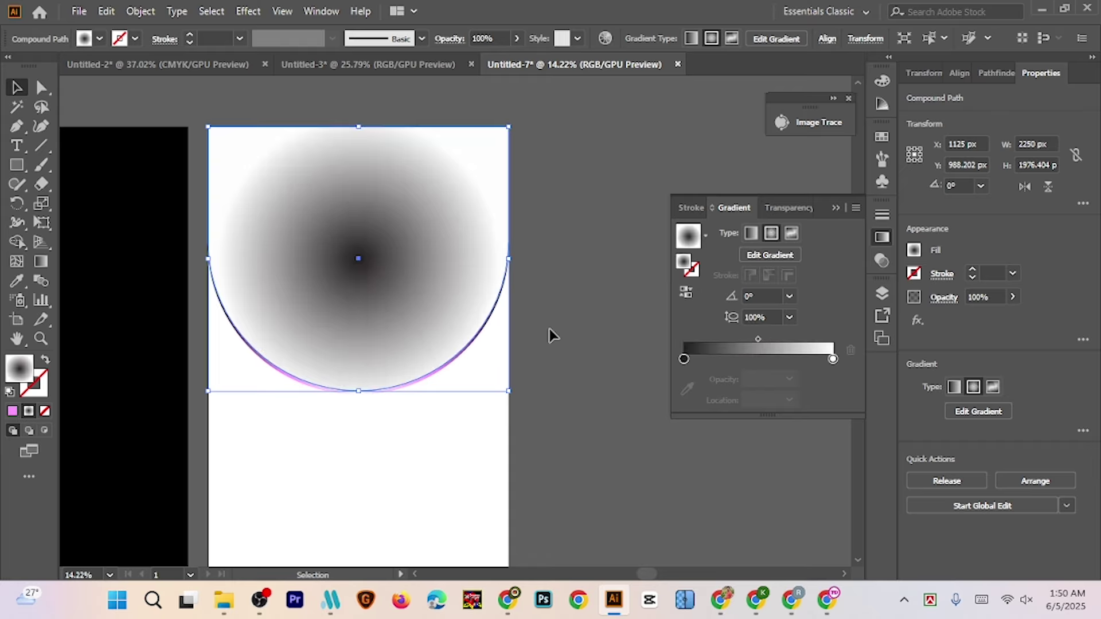
Recolor the outer white stop of the radial gradient with the magenta swatch
double_click(833, 360)
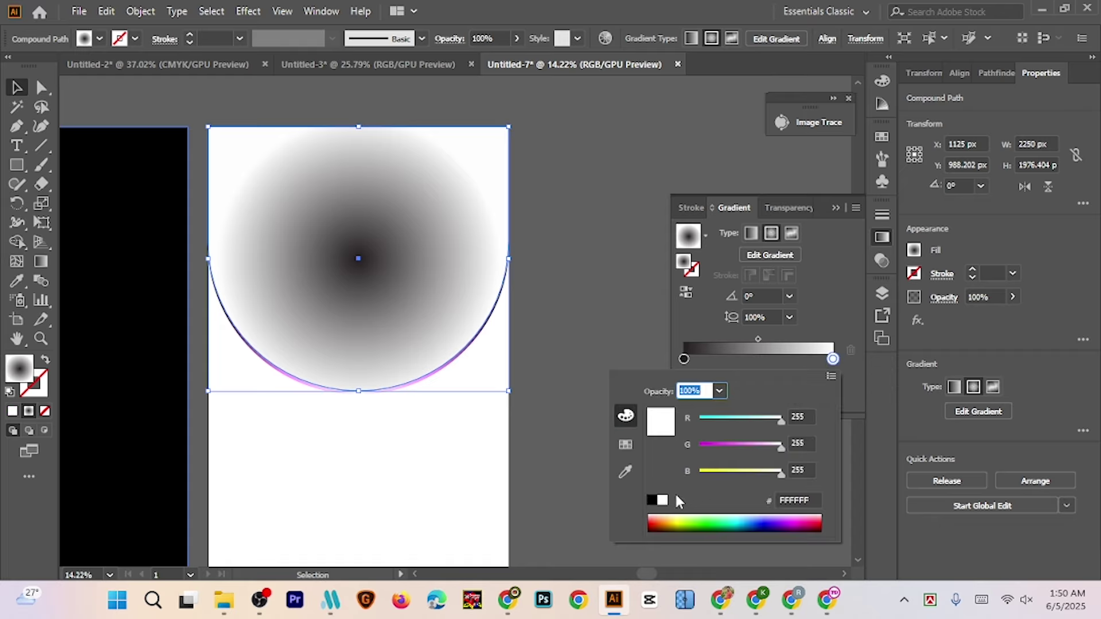
click(625, 445)
click(728, 410)
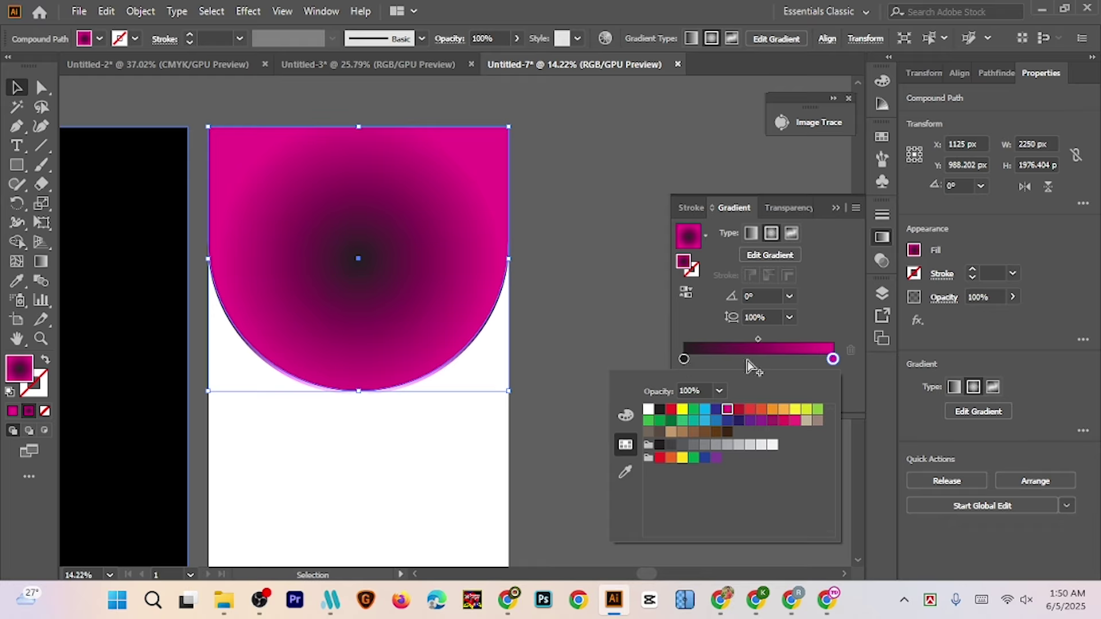
key(Escape)
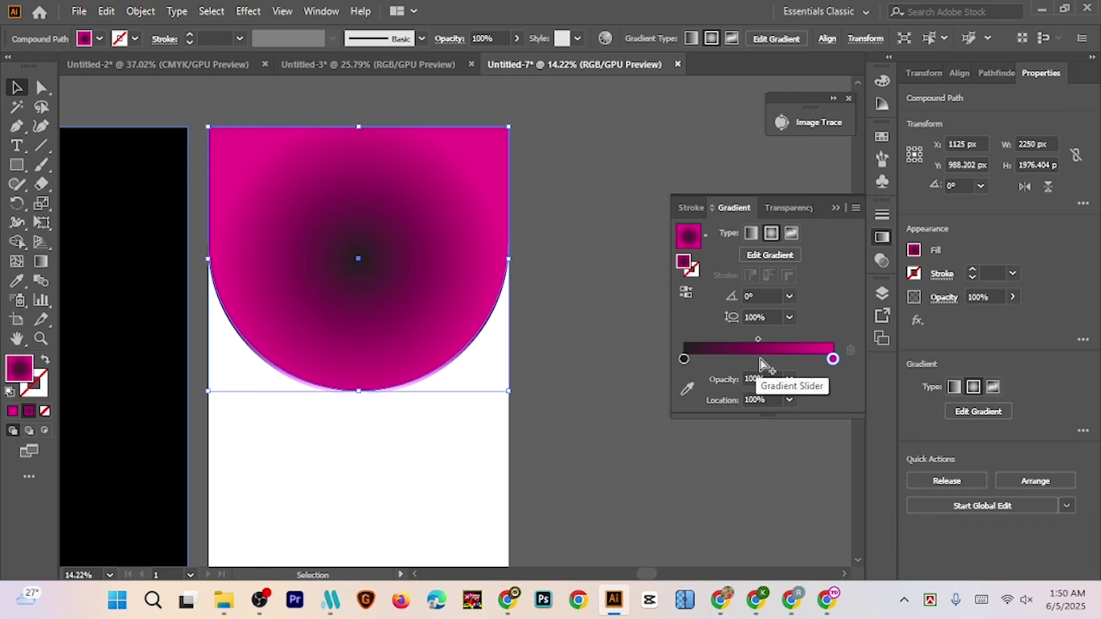
Add a middle stop to the radial gradient at about 51% and color it with the dark blue swatch
click(760, 360)
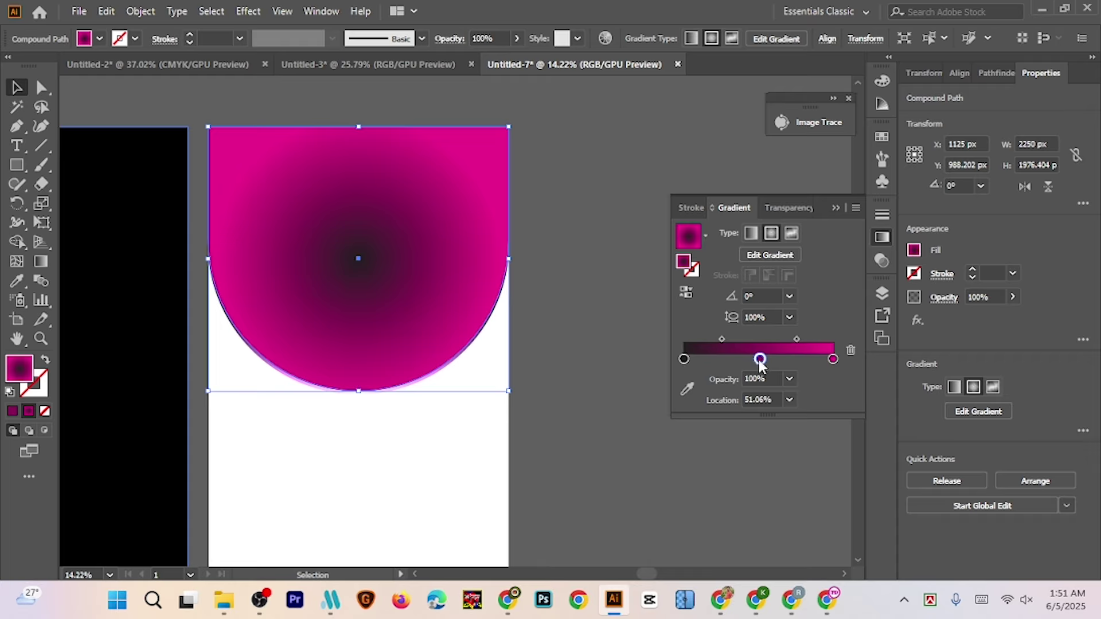
double_click(760, 359)
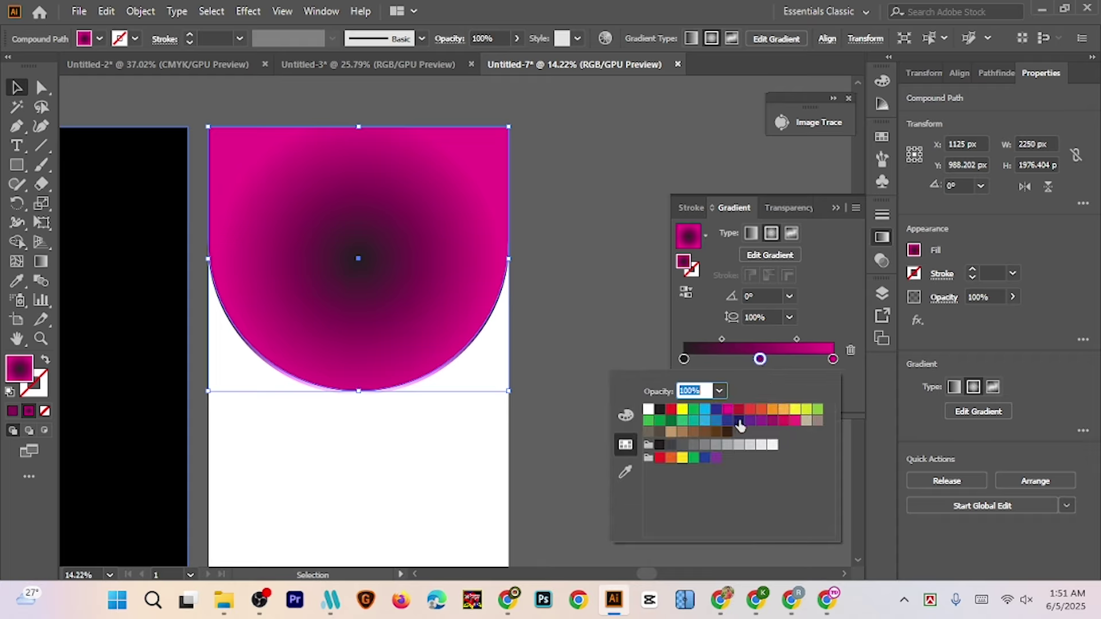
click(738, 422)
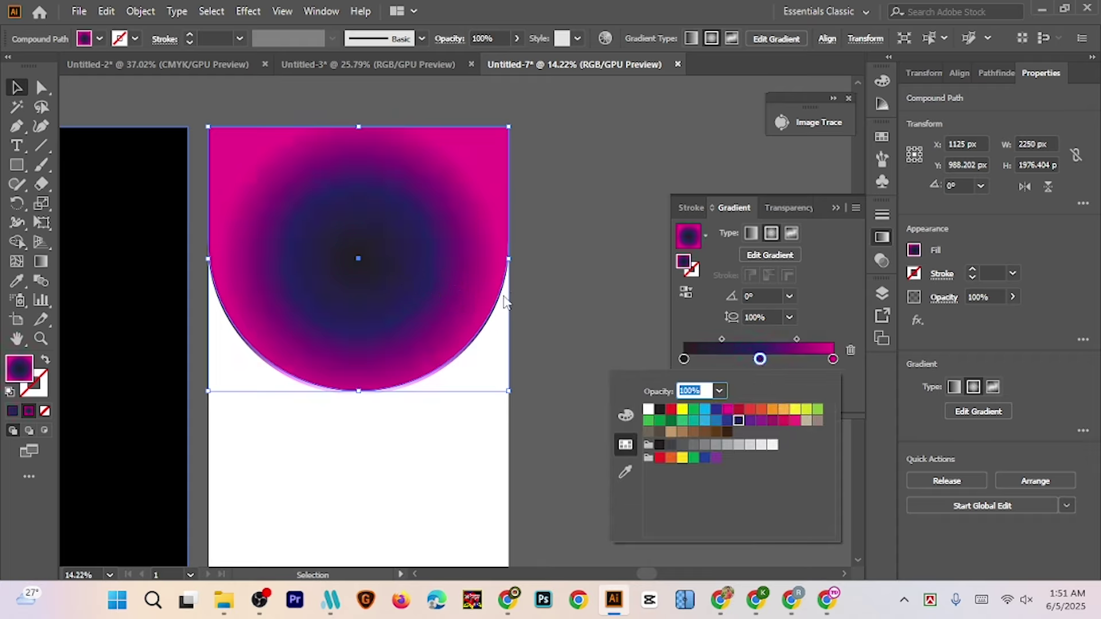
Set the radial gradient's center stop to pure black by sampling the black rectangle beside the artboard
double_click(683, 359)
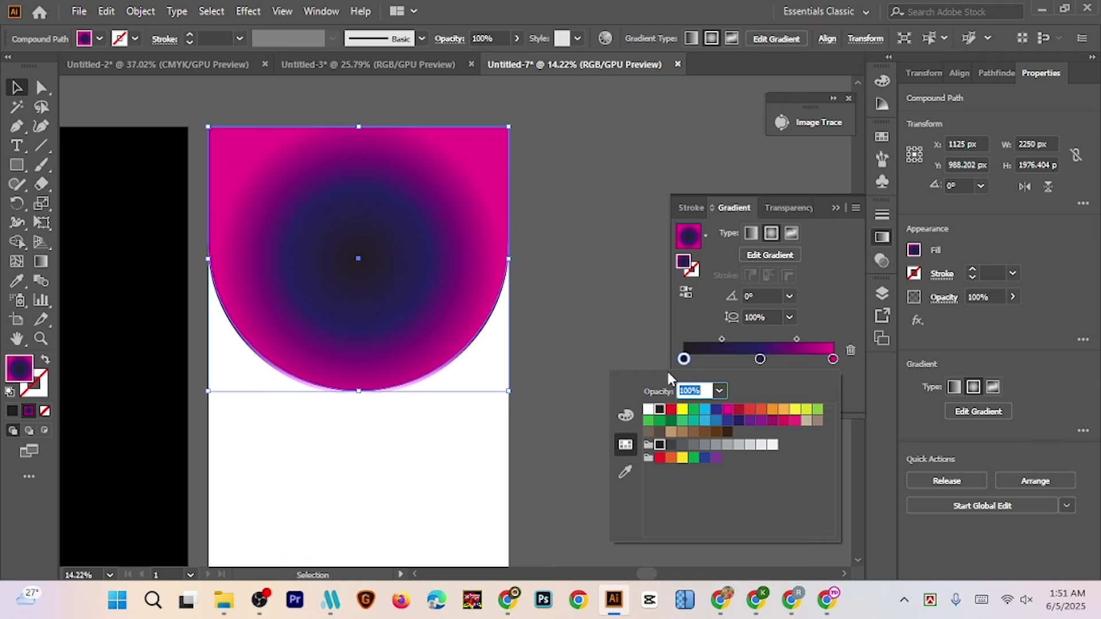
click(625, 471)
click(136, 398)
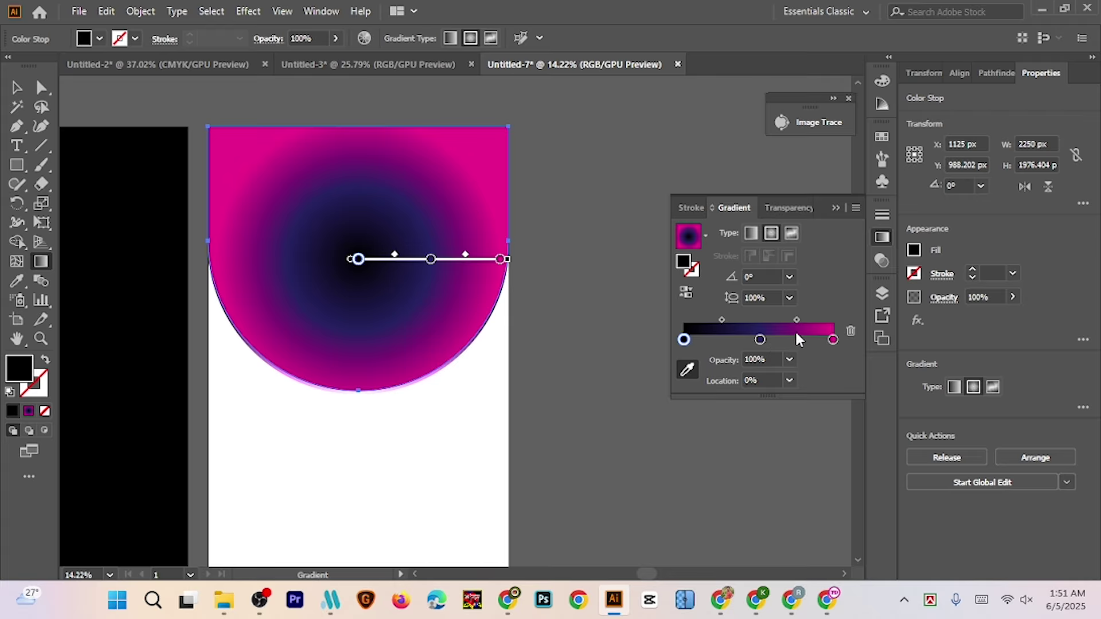
Shift the radial gradient's blue-to-magenta midpoint to about 52% and its black-to-blue midpoint to about 55%
drag(796, 320, 799, 320)
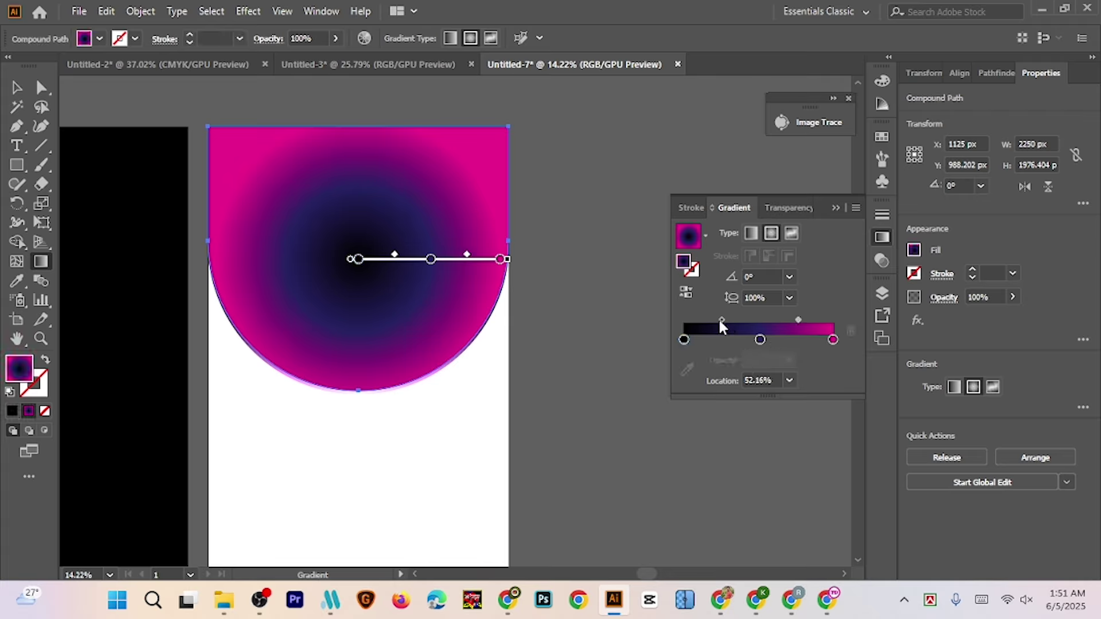
drag(722, 320, 726, 320)
Move the radial gradient's center down to the shape's rounded bottom and enlarge its radius well past the artboard's side edge
scroll(500, 324, up, 1)
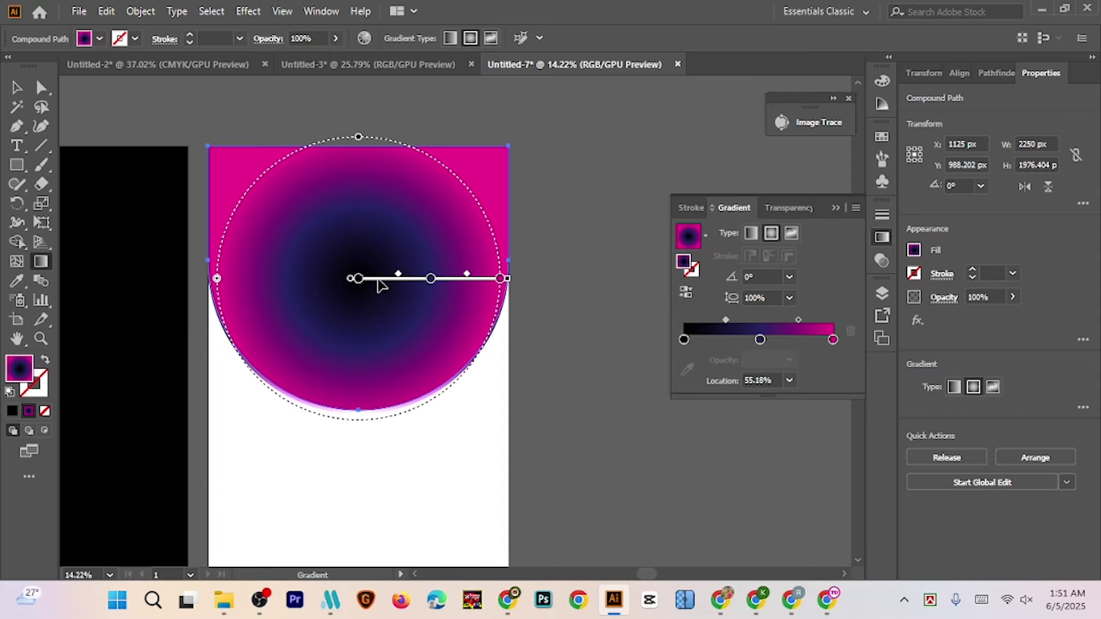
drag(379, 285, 377, 410)
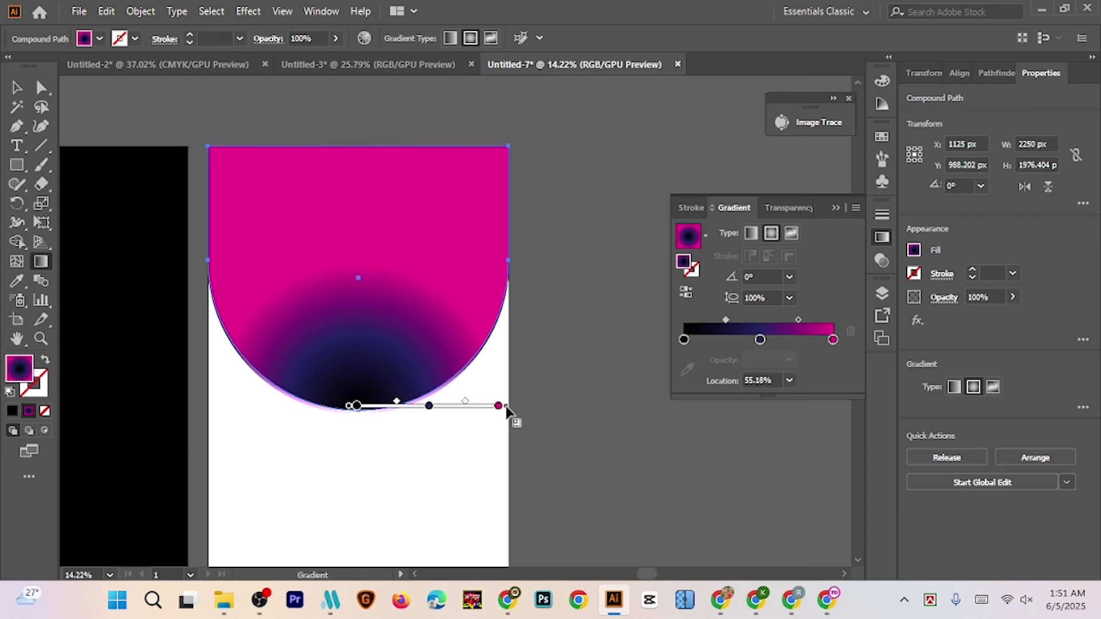
key(z)
click(518, 423)
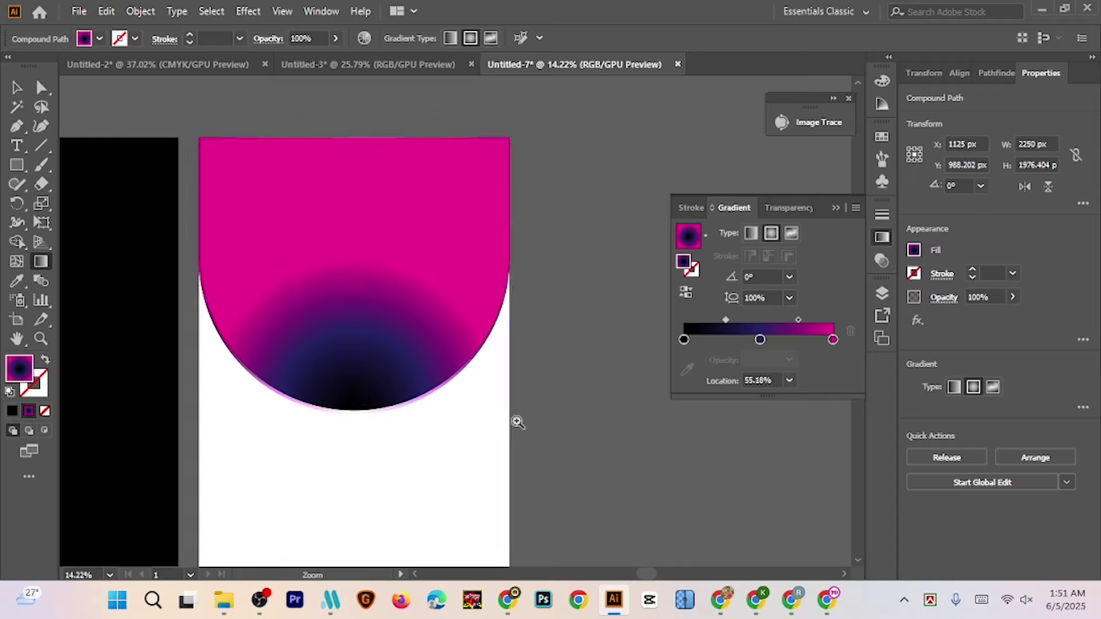
click(518, 422)
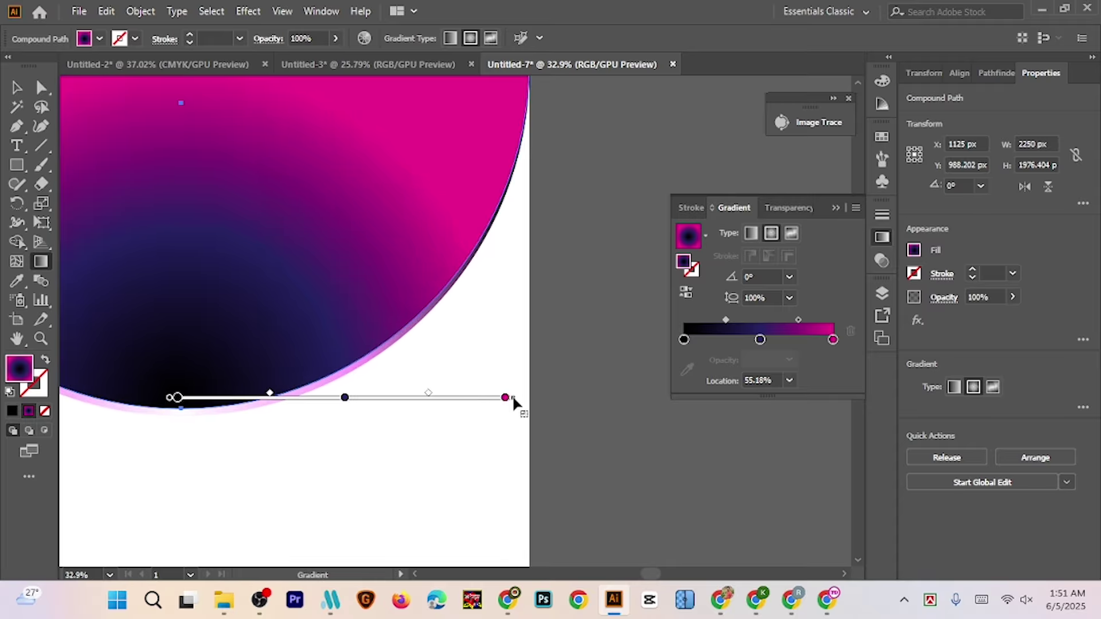
drag(518, 401, 749, 412)
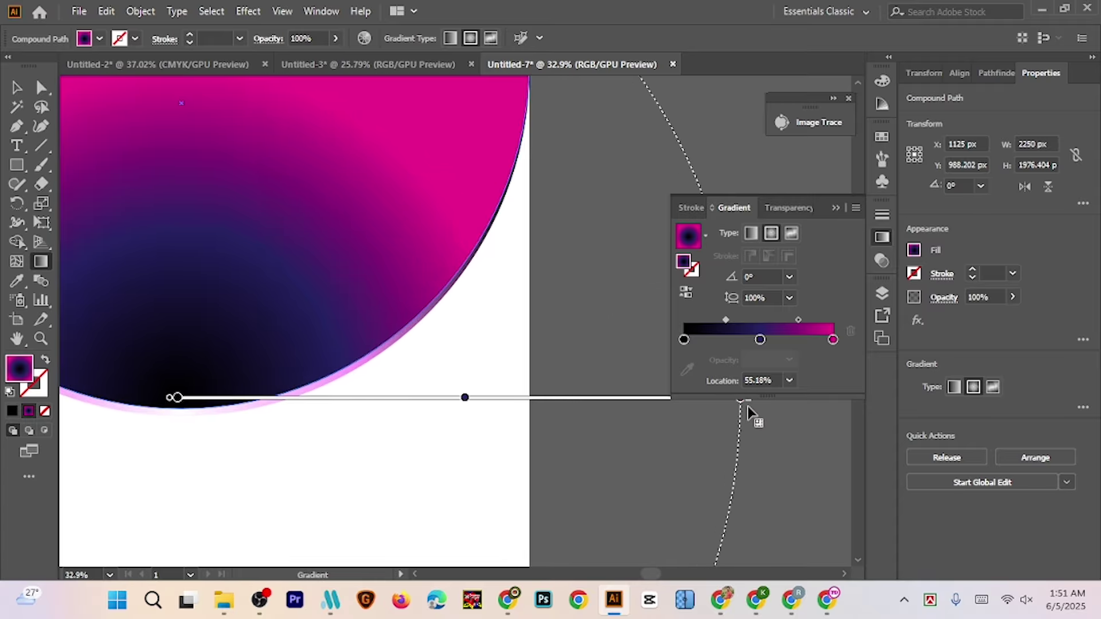
key(v)
key(ctrl+0)
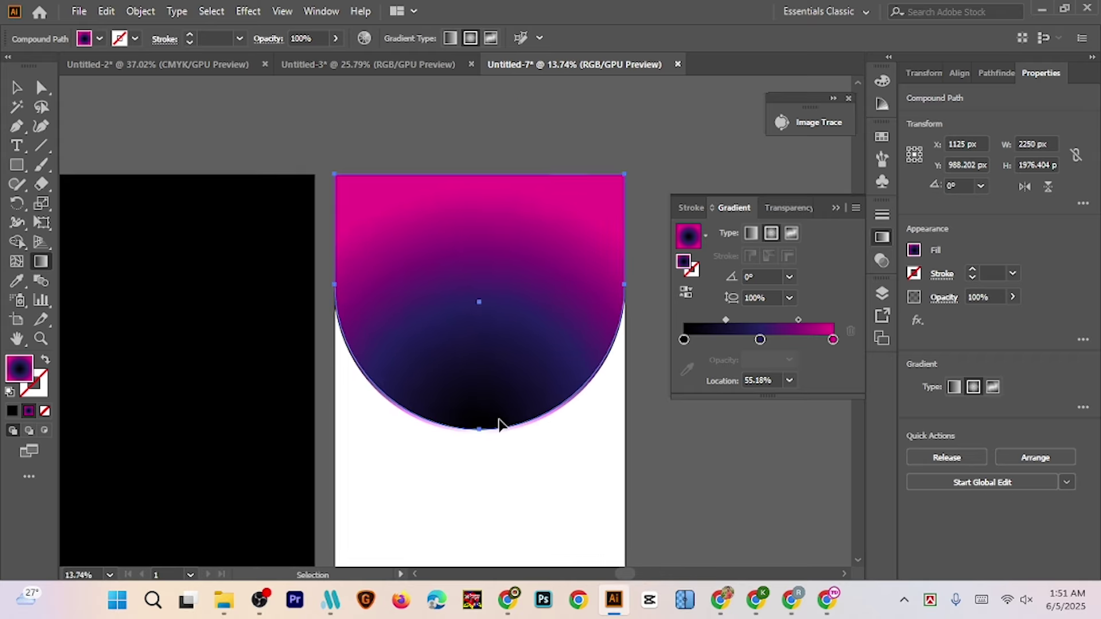
key(g)
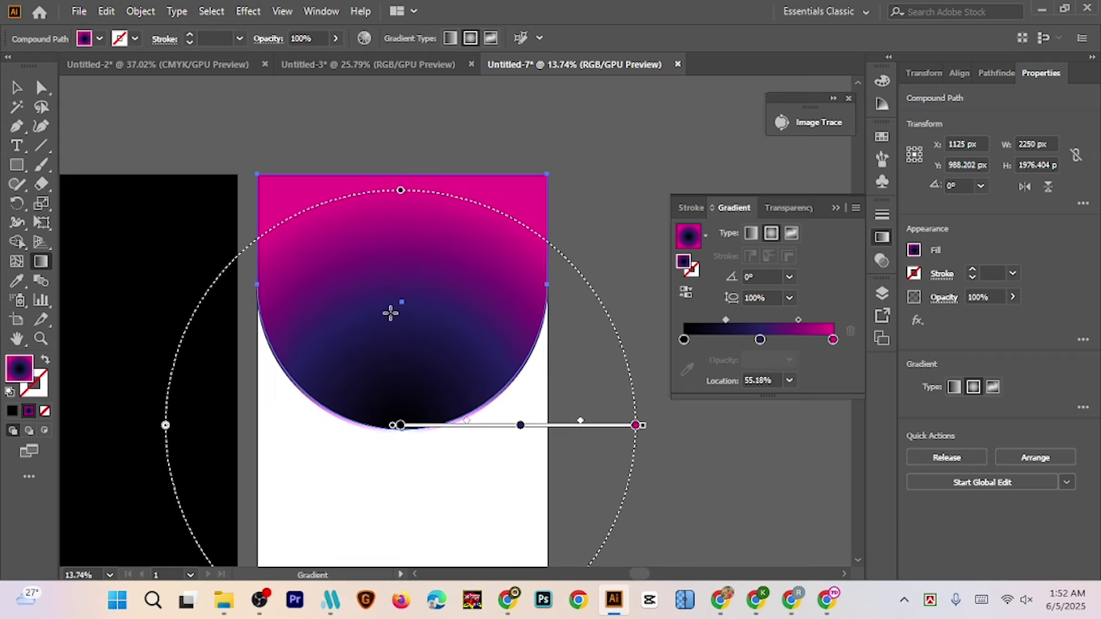
scroll(498, 350, down, 2)
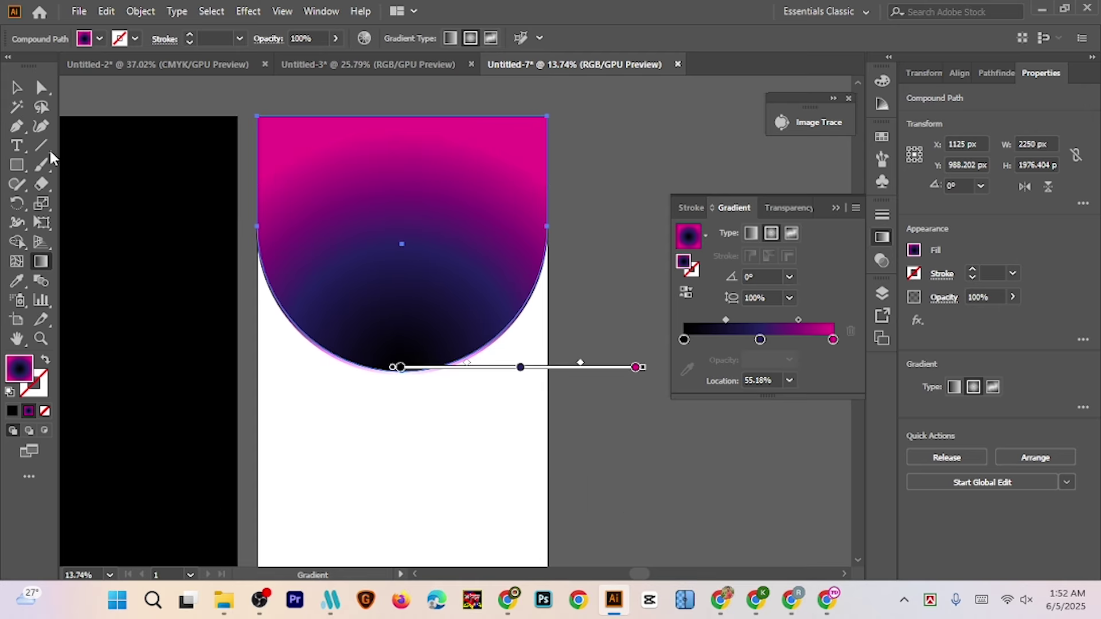
click(15, 90)
click(503, 379)
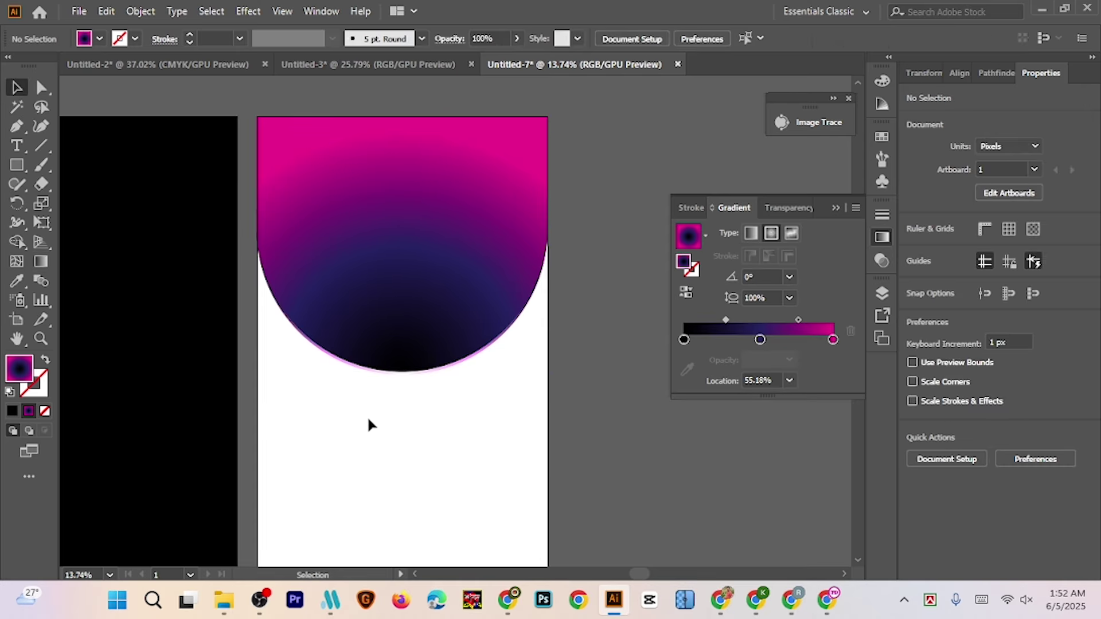
drag(364, 413, 573, 163)
click(458, 282)
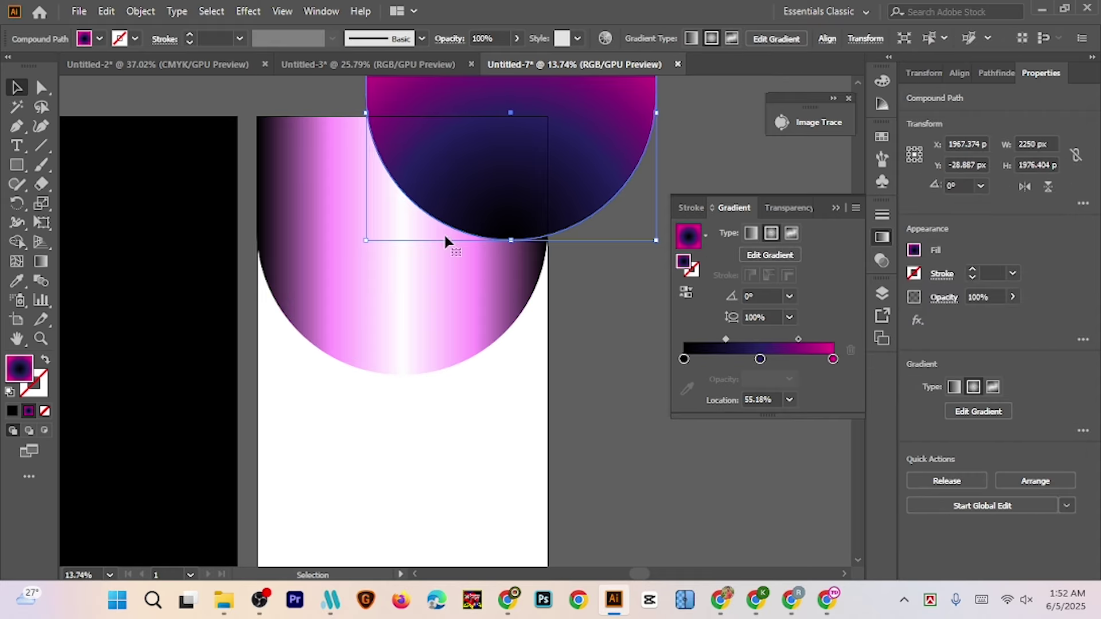
key(a)
key(ctrl+z)
Select both stacked round-bottomed shapes and group them
key(v)
click(357, 422)
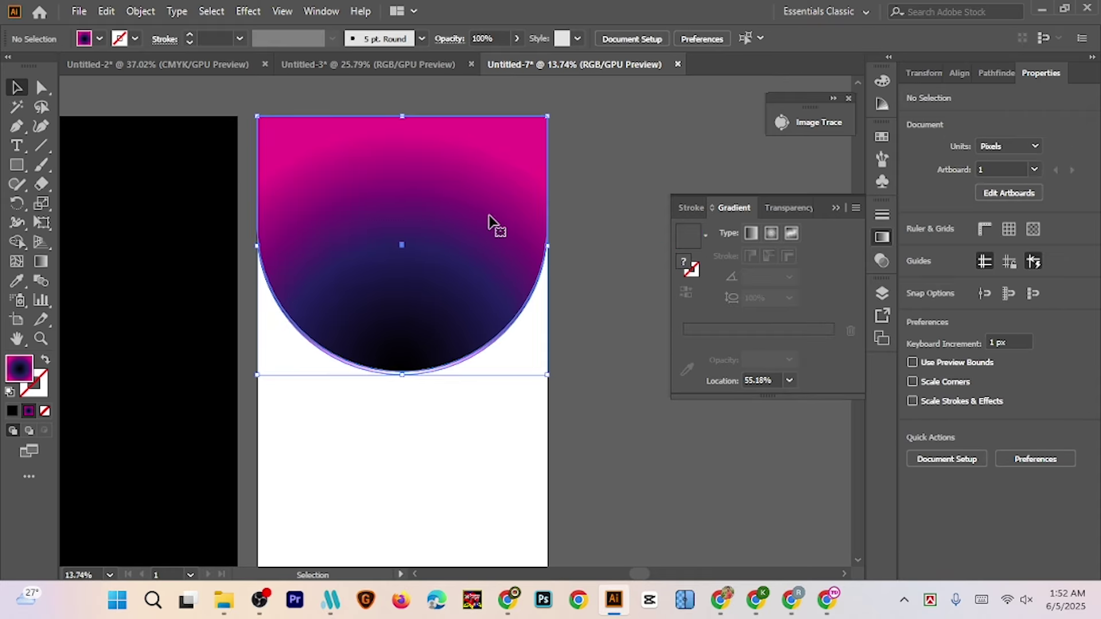
click(449, 248)
click(140, 11)
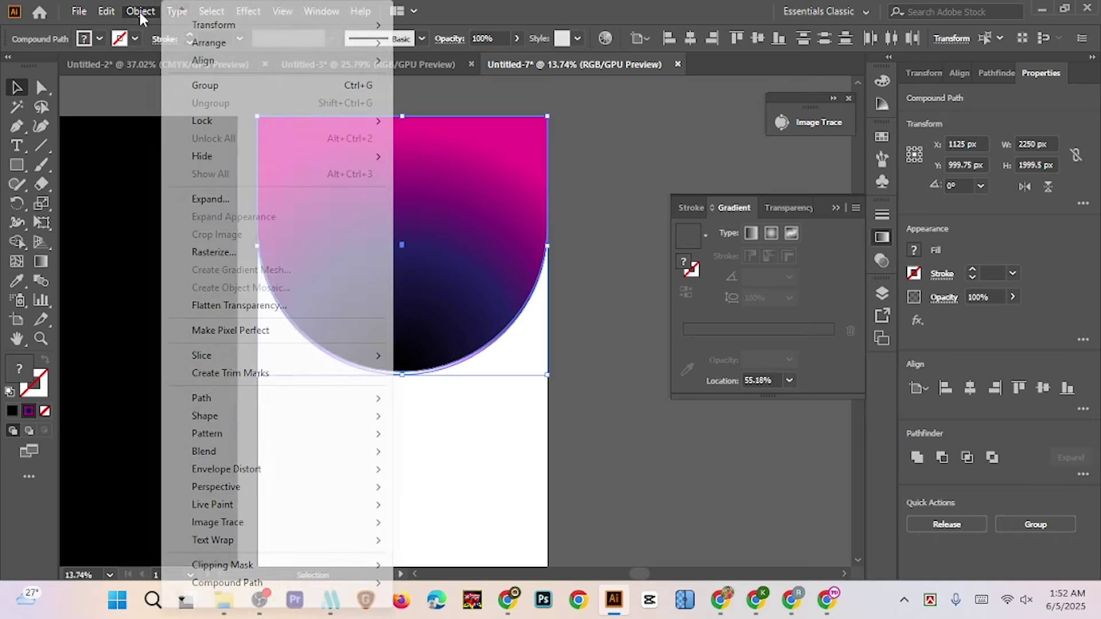
click(211, 88)
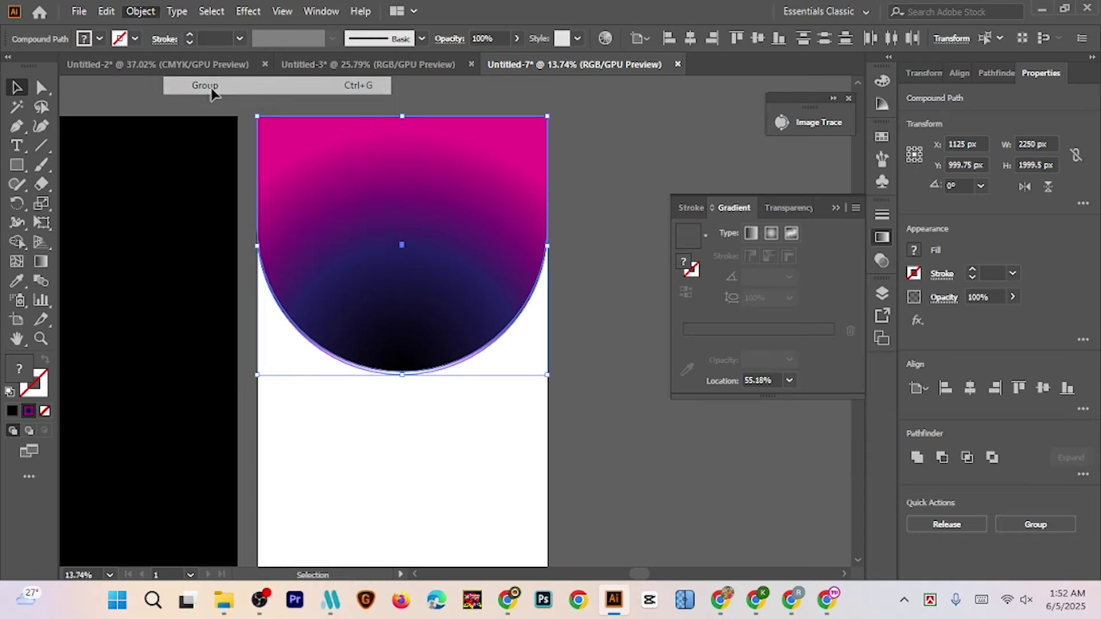
Duplicate the group straight down into the artboard's lower half and flip the copy vertically
scroll(464, 226, down, 2)
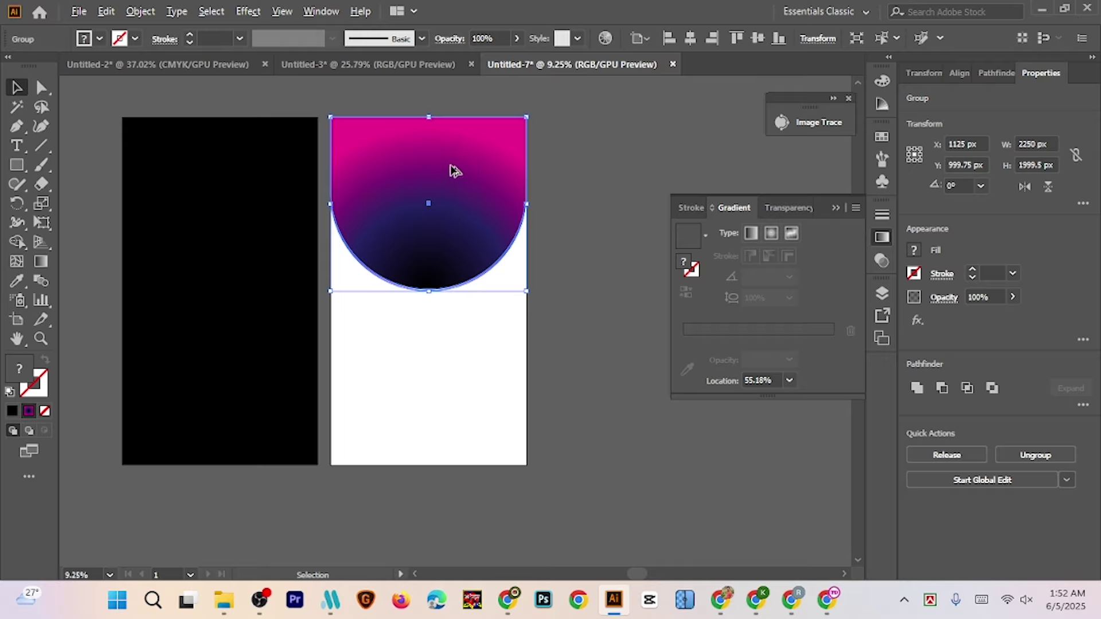
drag(456, 158, 449, 335)
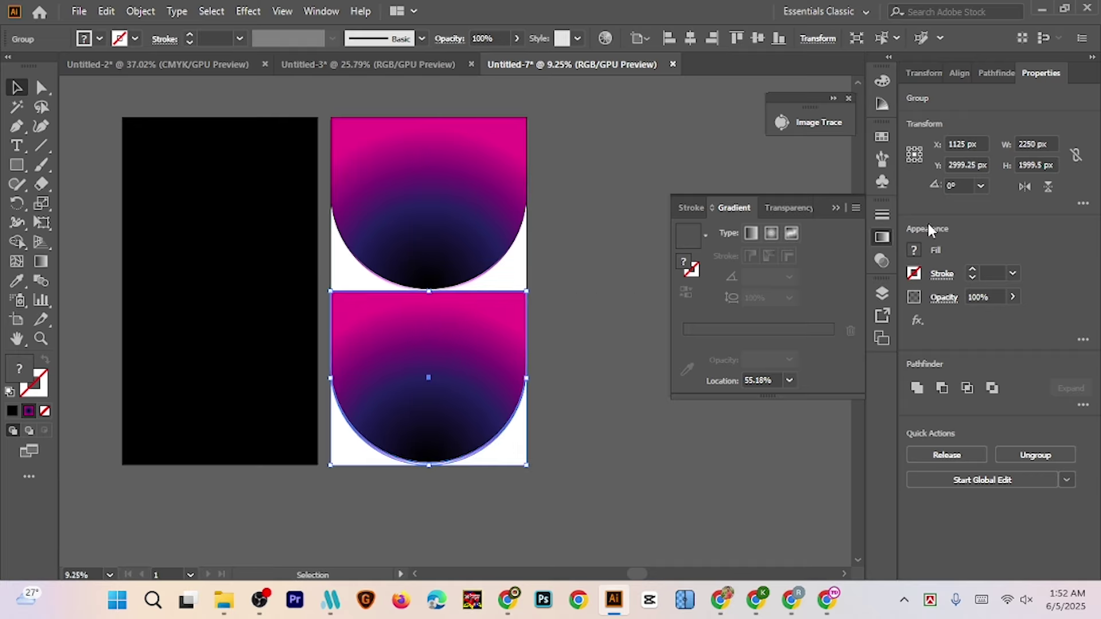
click(1049, 187)
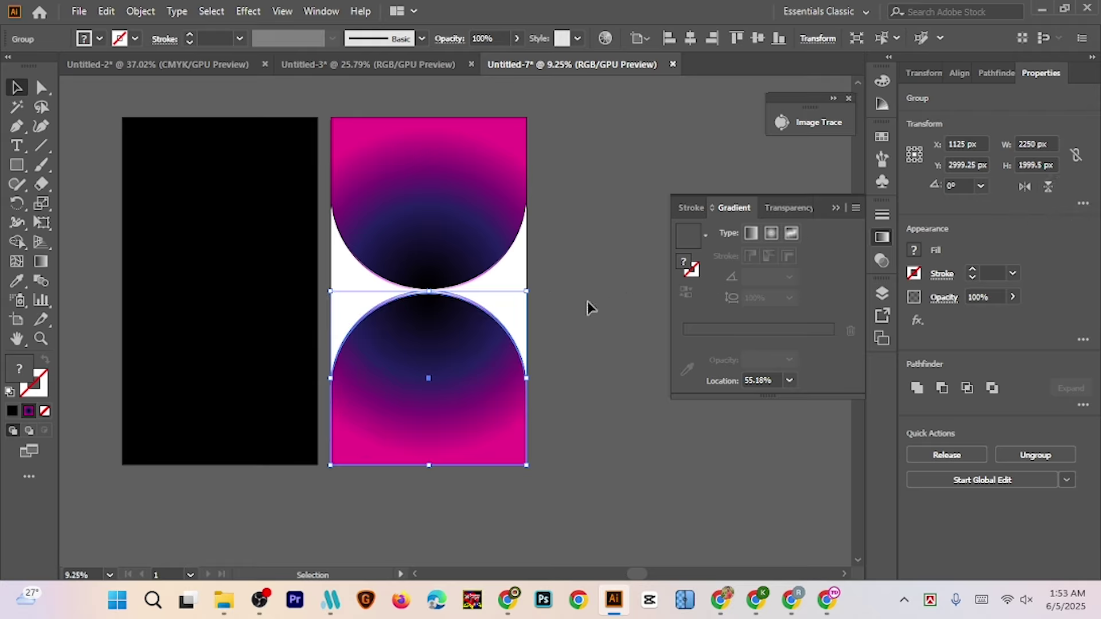
Center the black rectangle horizontally on the artboard, behind the two gradient groups
click(577, 226)
click(293, 214)
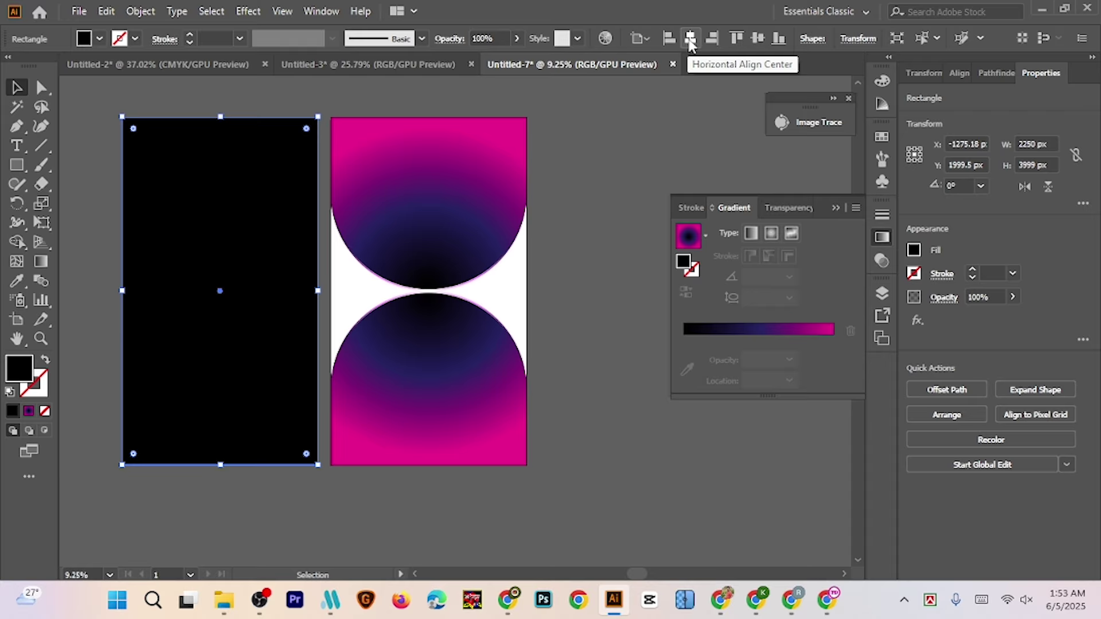
click(690, 39)
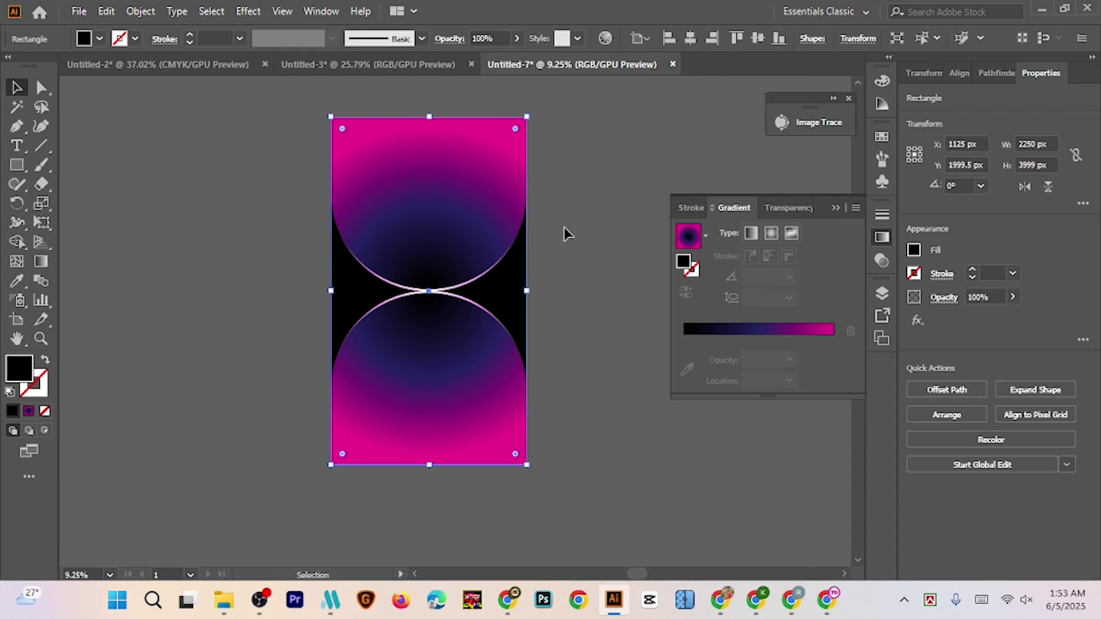
click(575, 413)
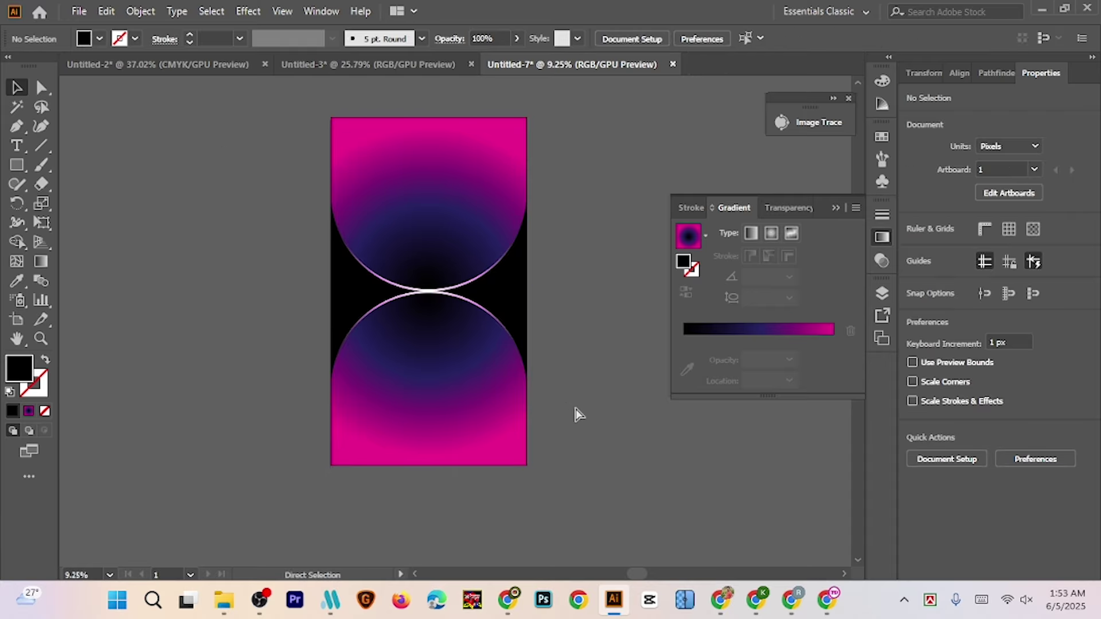
Select all the artwork and expand its fills, with gradients expanded to 255 objects
ctrl+alt+click(576, 408)
scroll(510, 415, right, 2)
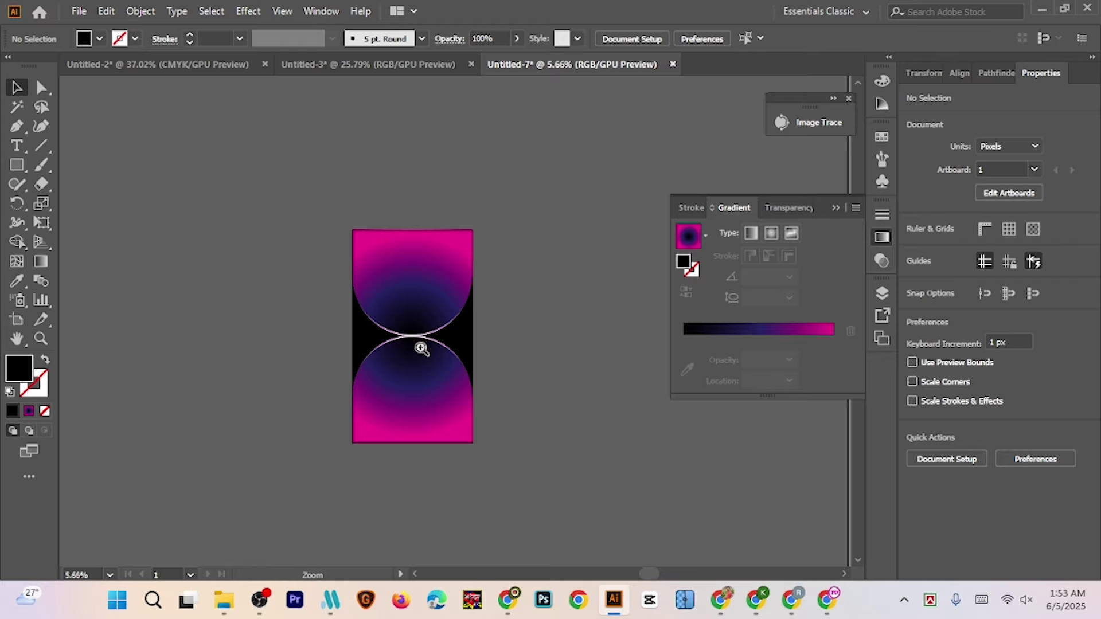
drag(422, 351, 472, 374)
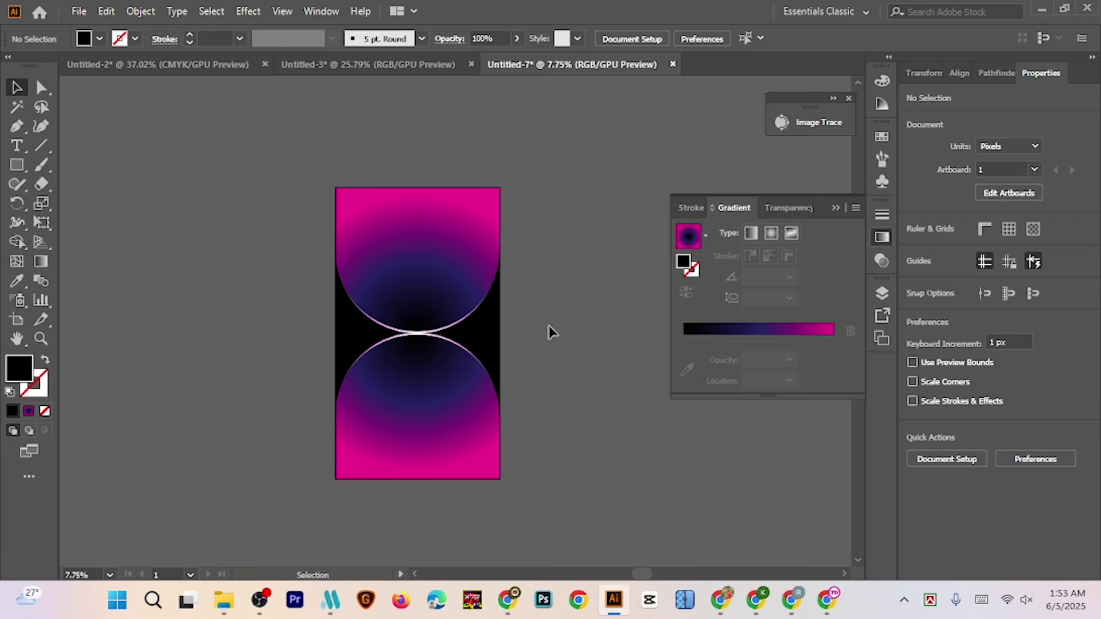
scroll(545, 329, down, 1)
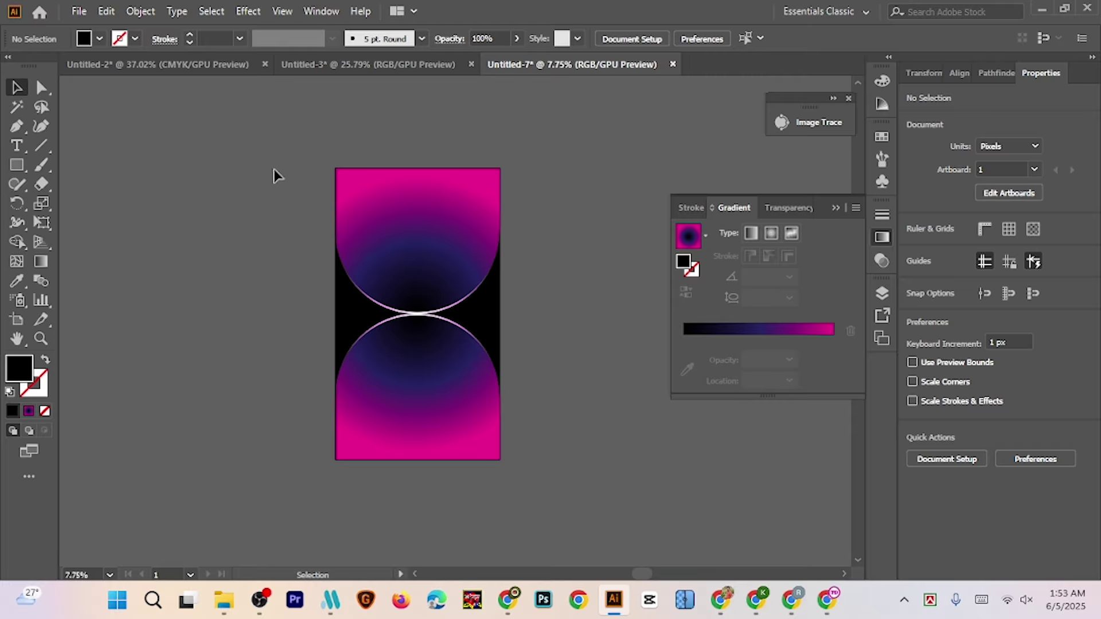
drag(275, 128, 543, 497)
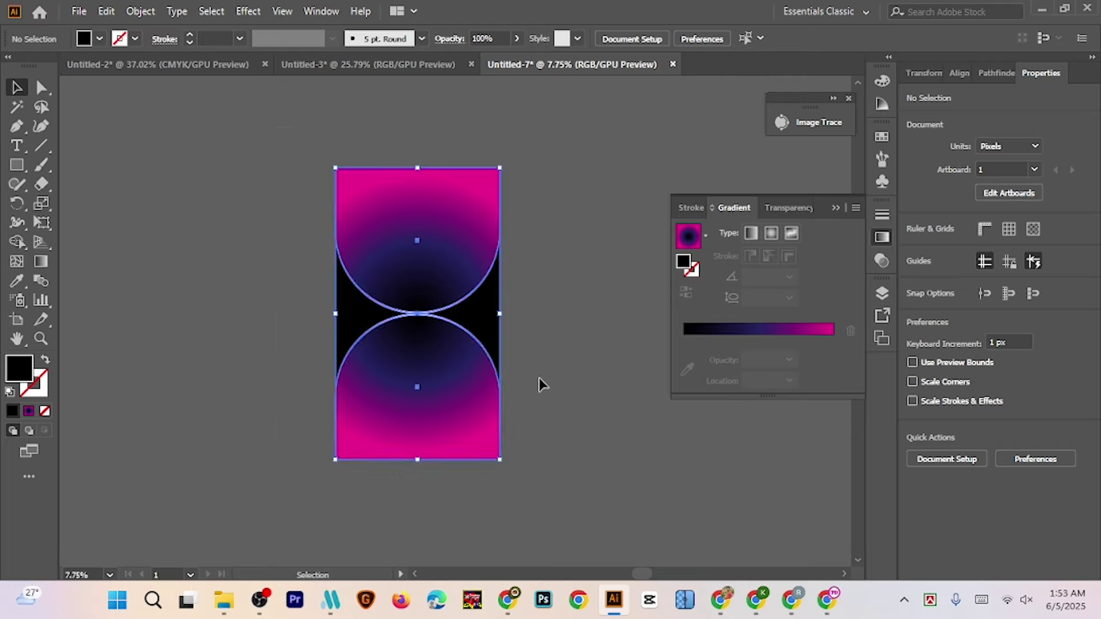
click(139, 11)
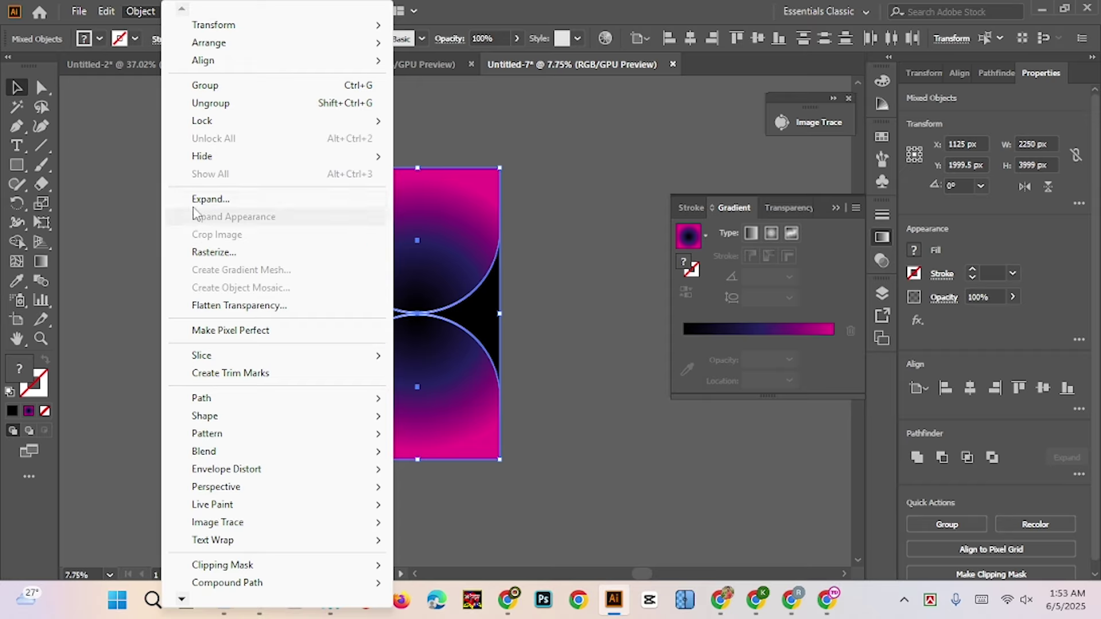
click(197, 198)
click(510, 396)
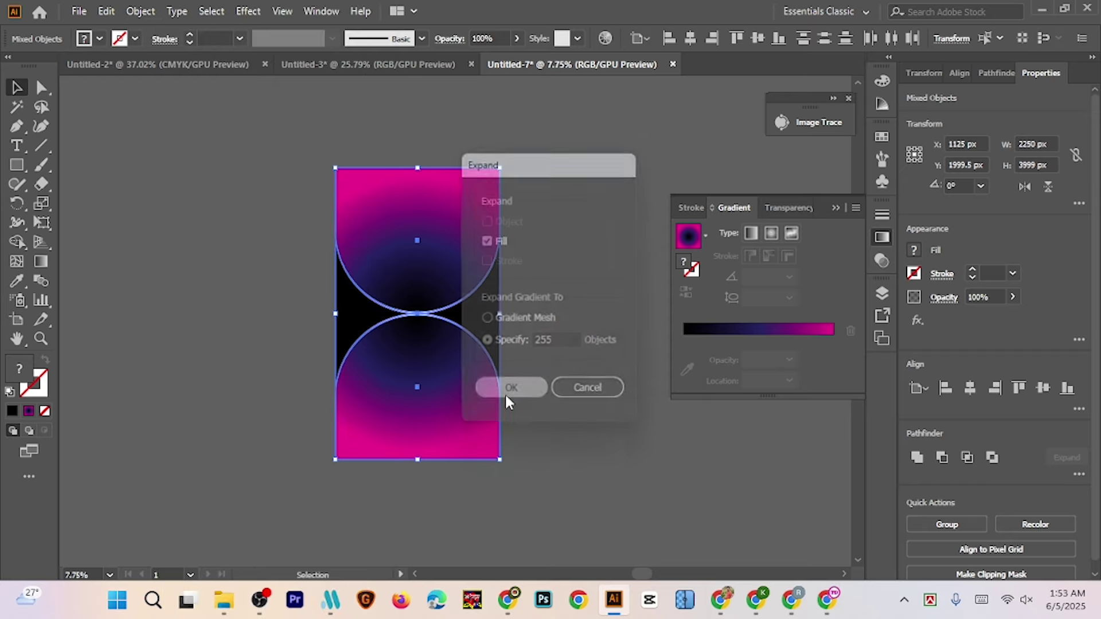
Apply Expand to the selected artwork two more times and deselect it
click(139, 11)
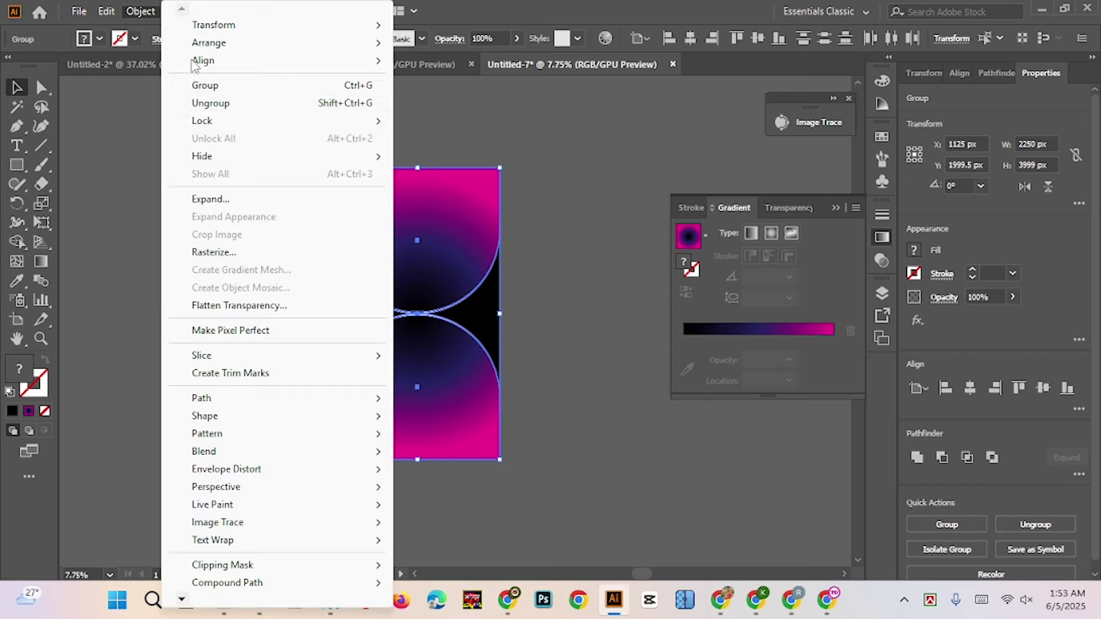
click(196, 199)
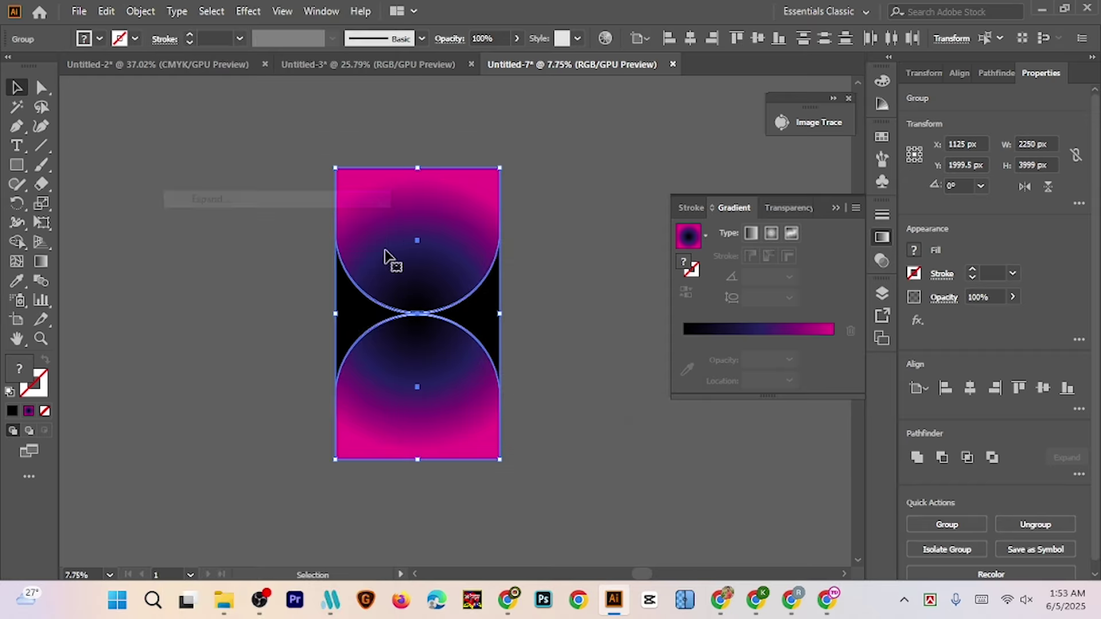
click(139, 11)
click(209, 199)
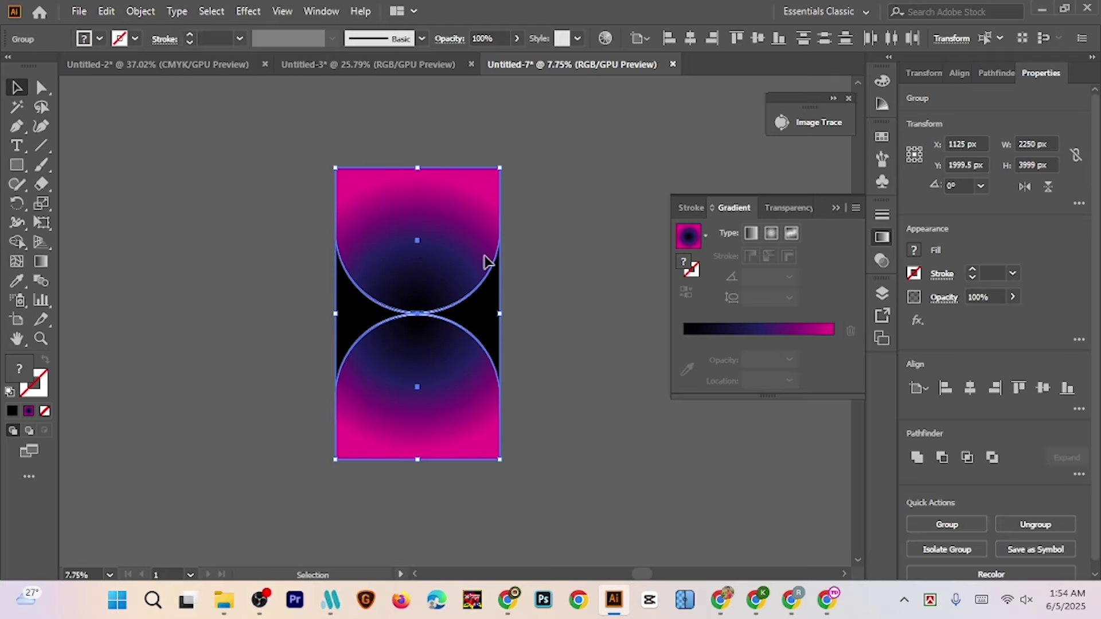
click(593, 270)
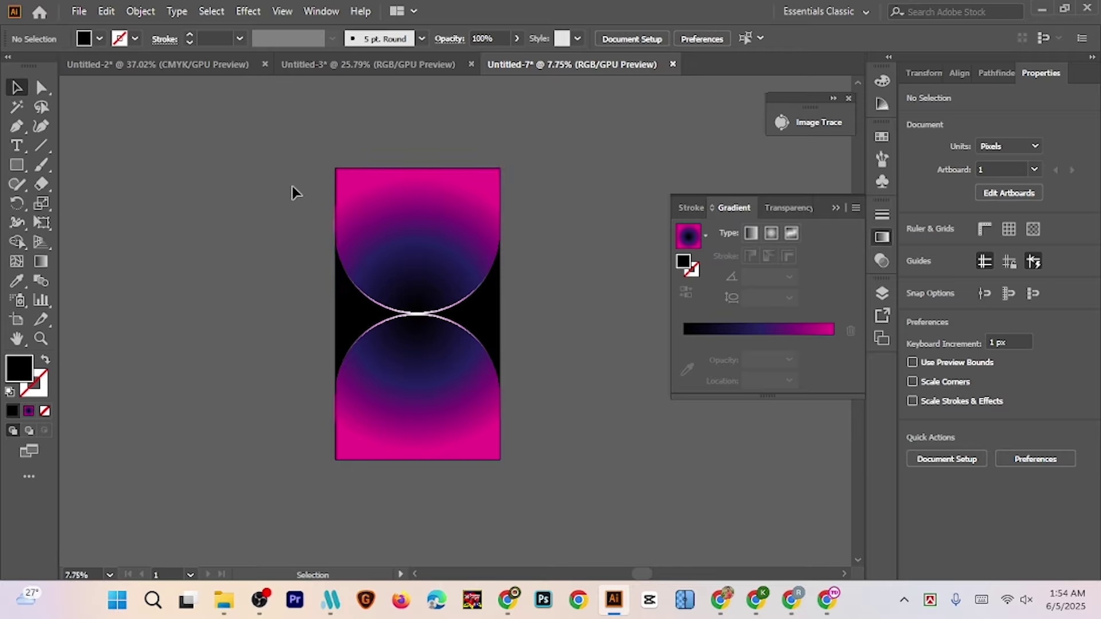
Save the document to the Downloads folder under the name Mobile, choosing the Illustrator EPS file type
click(79, 13)
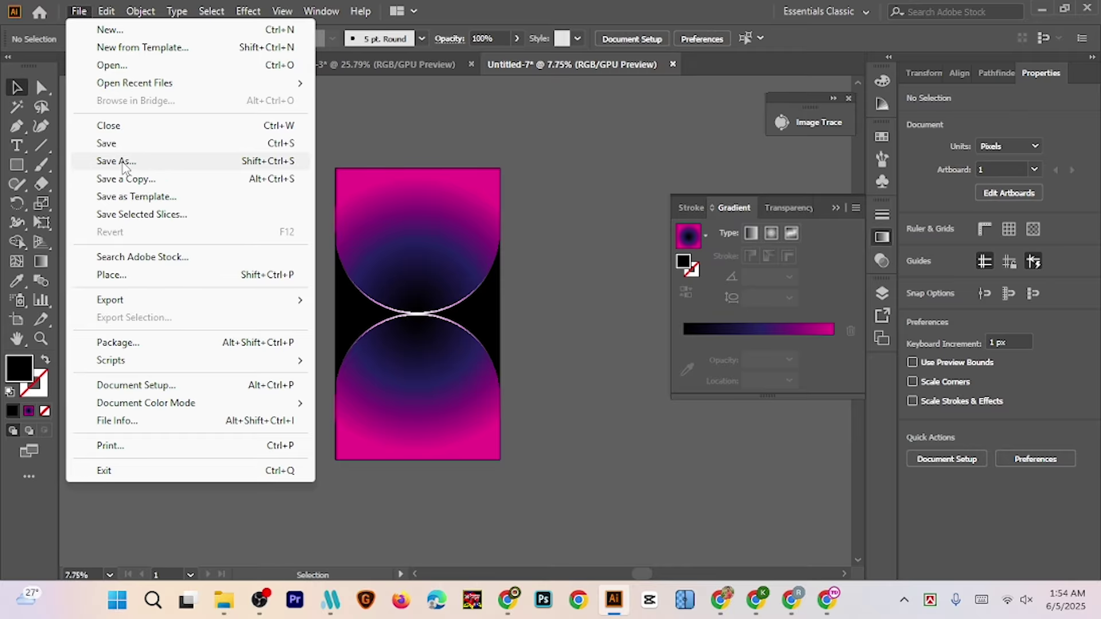
click(125, 167)
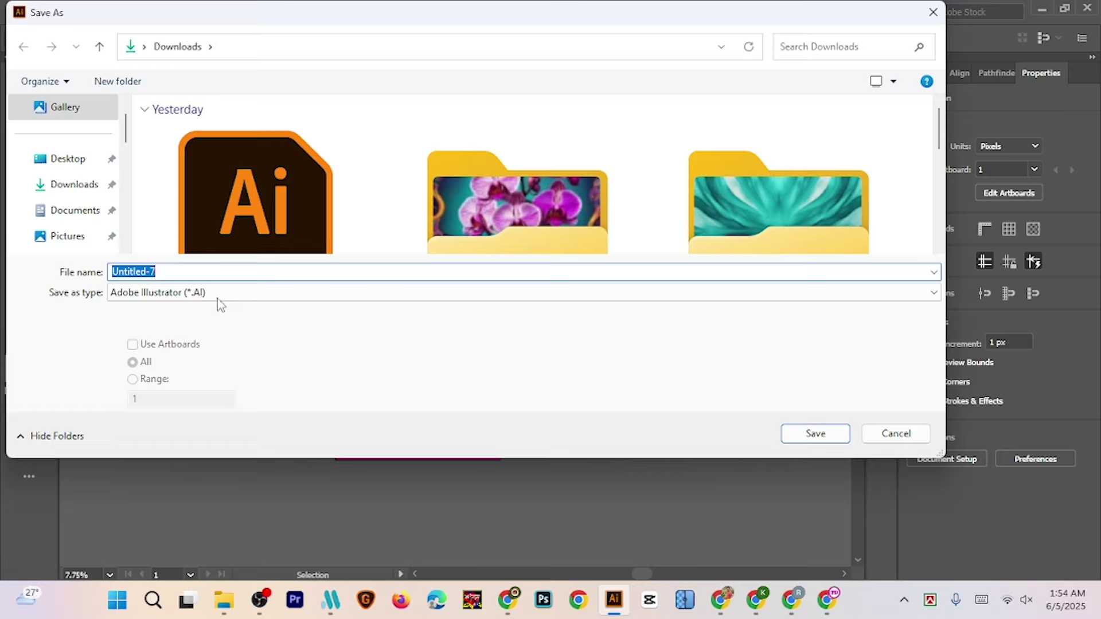
click(220, 294)
click(233, 333)
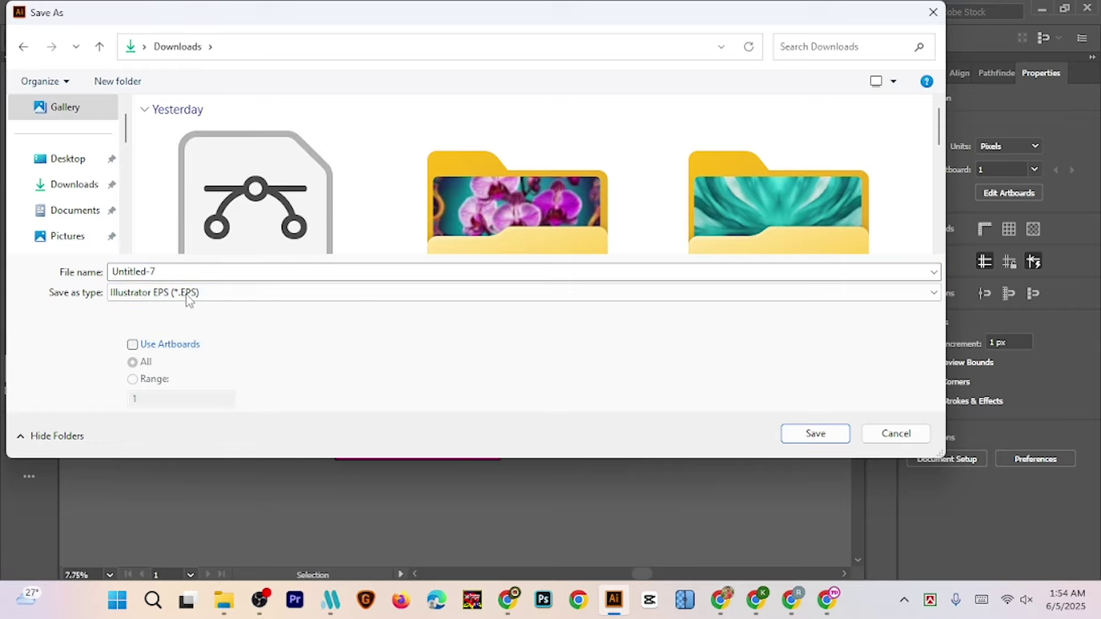
click(180, 273)
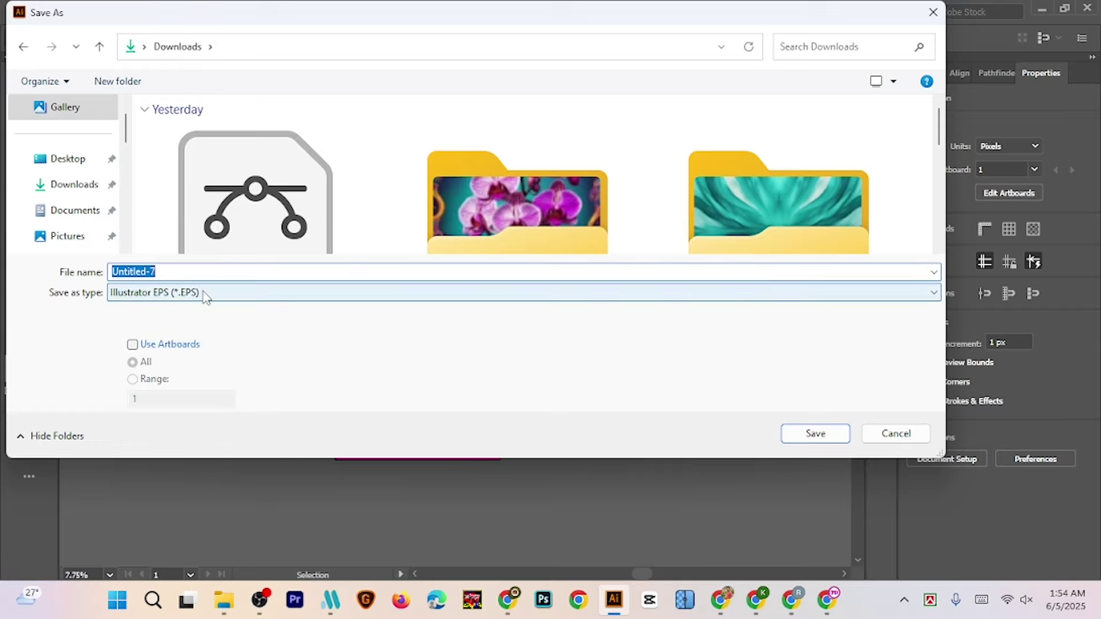
text(Mobile)
click(815, 436)
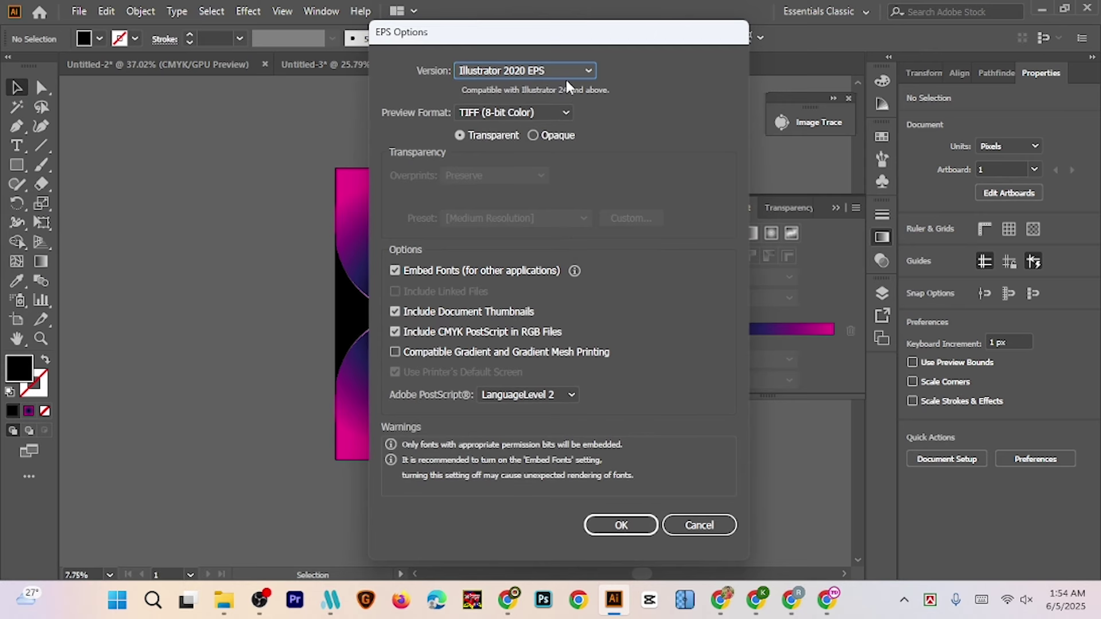
Save the EPS in the Illustrator 10 EPS version and switch to File Explorer to check it in the Downloads folder
click(563, 74)
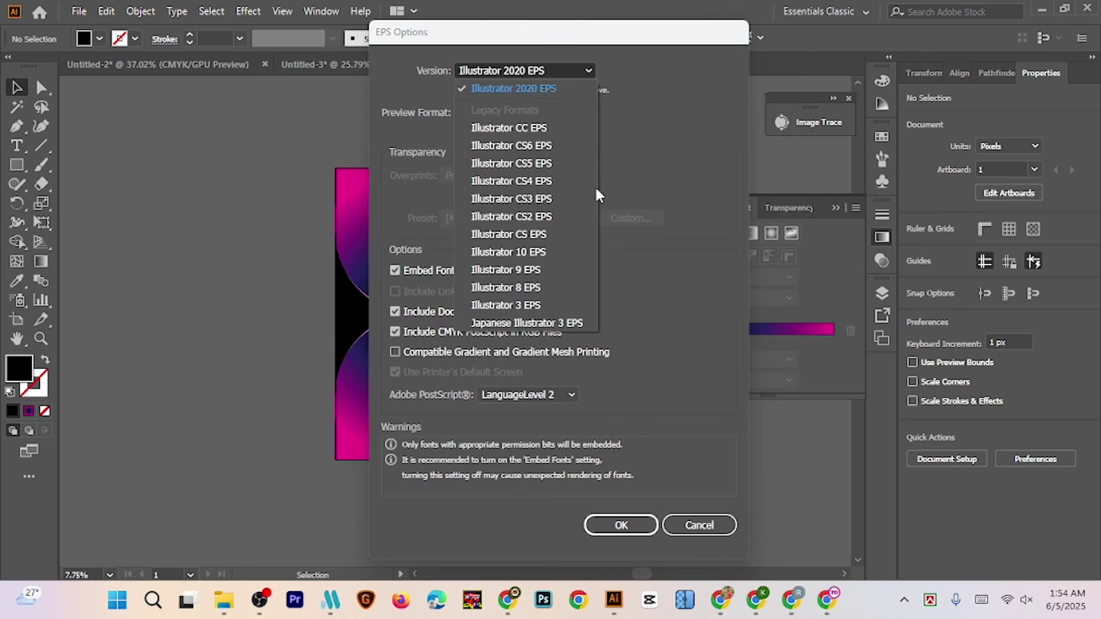
click(540, 255)
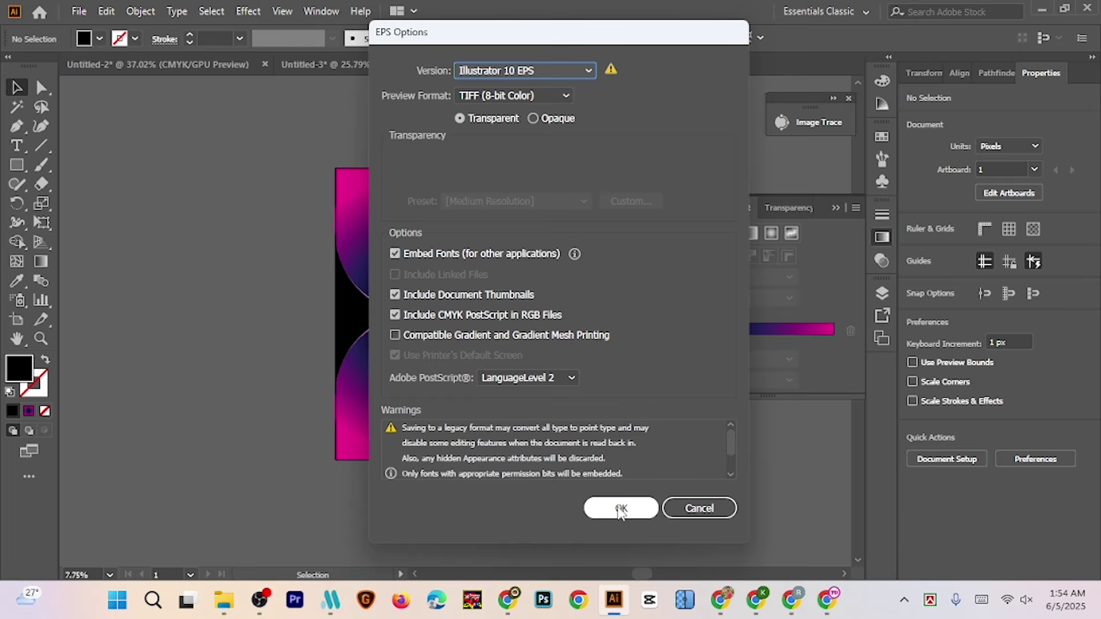
click(621, 508)
click(645, 326)
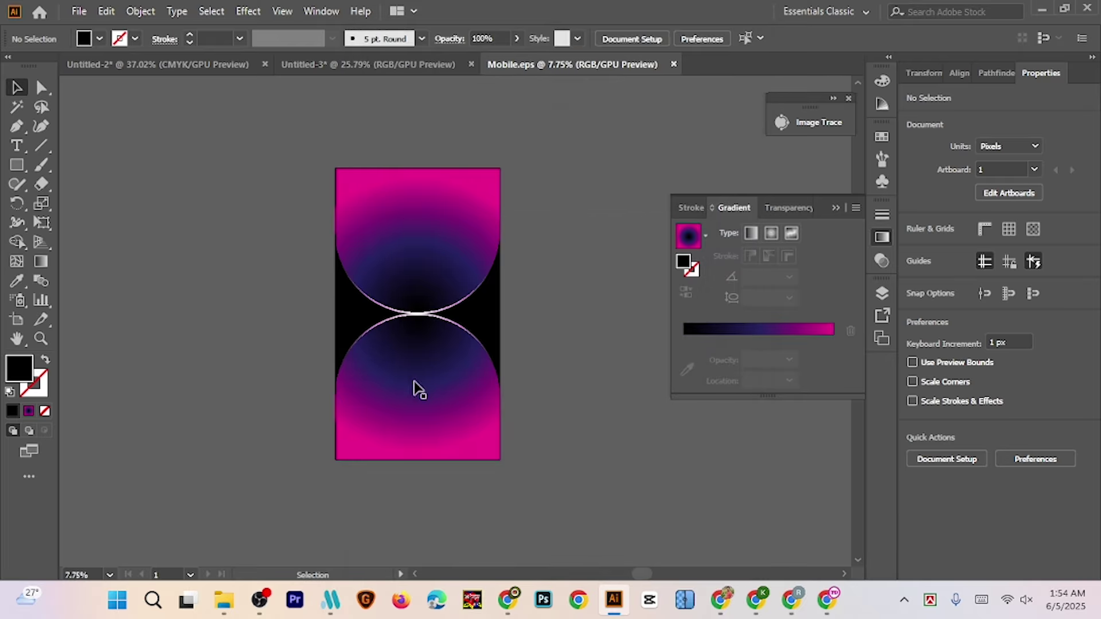
click(224, 600)
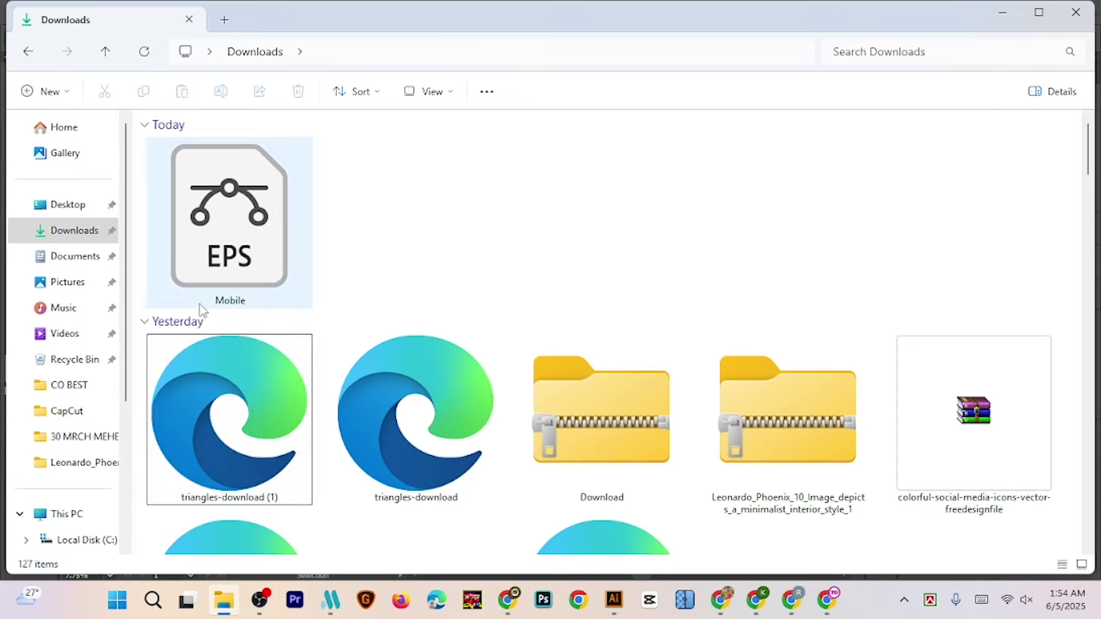
click(74, 232)
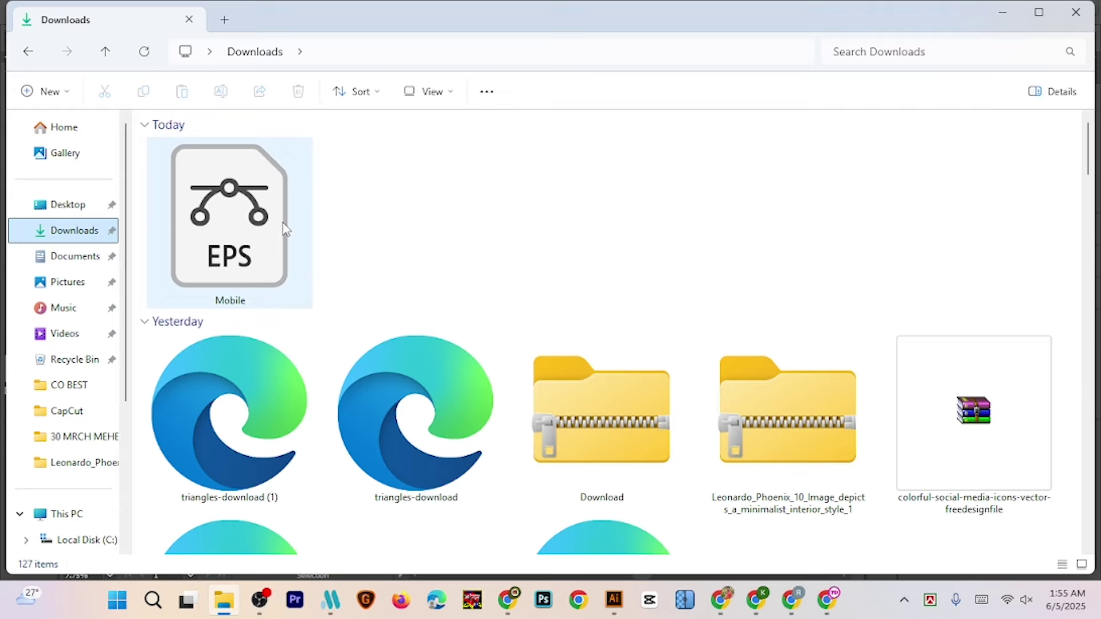
Switch to Meta Master, set the mode to Vector and load the Mobile EPS file from the Downloads folder
click(331, 599)
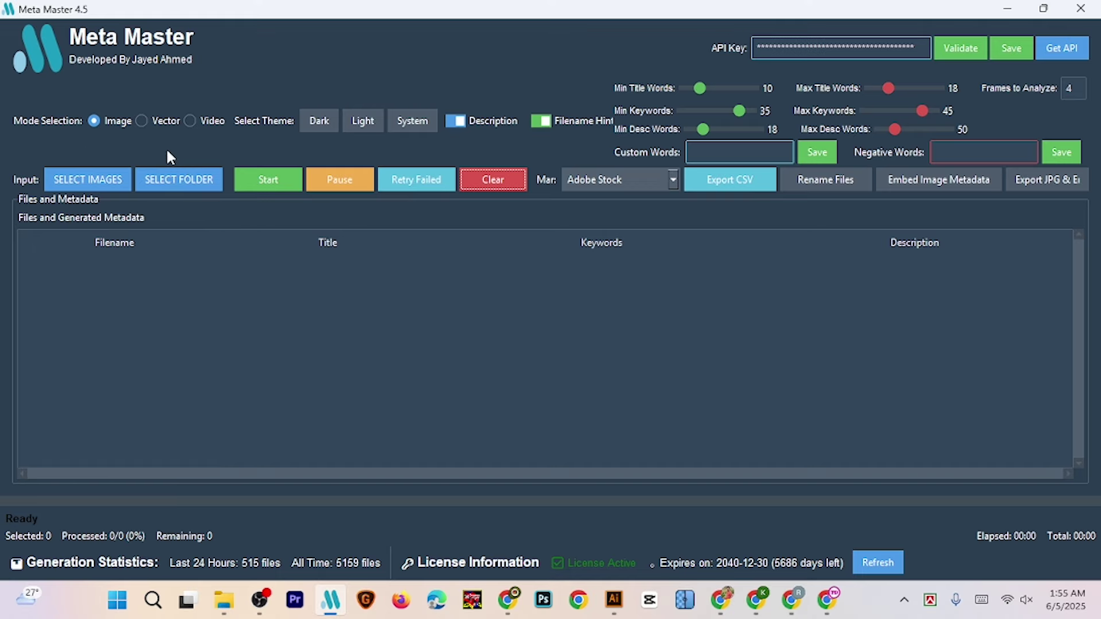
click(142, 122)
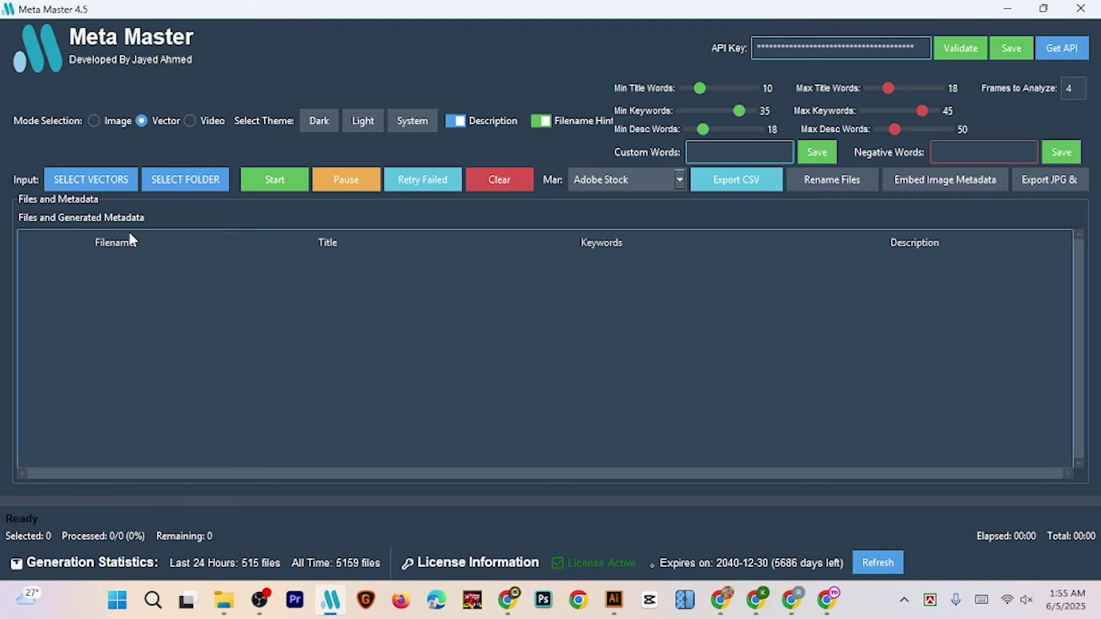
click(106, 183)
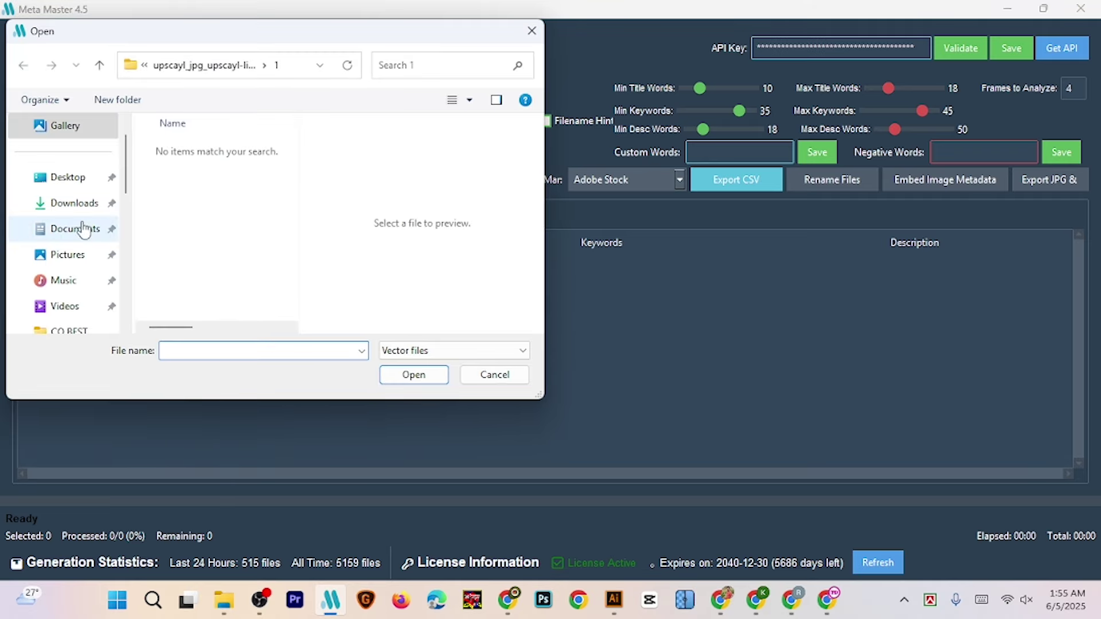
click(77, 204)
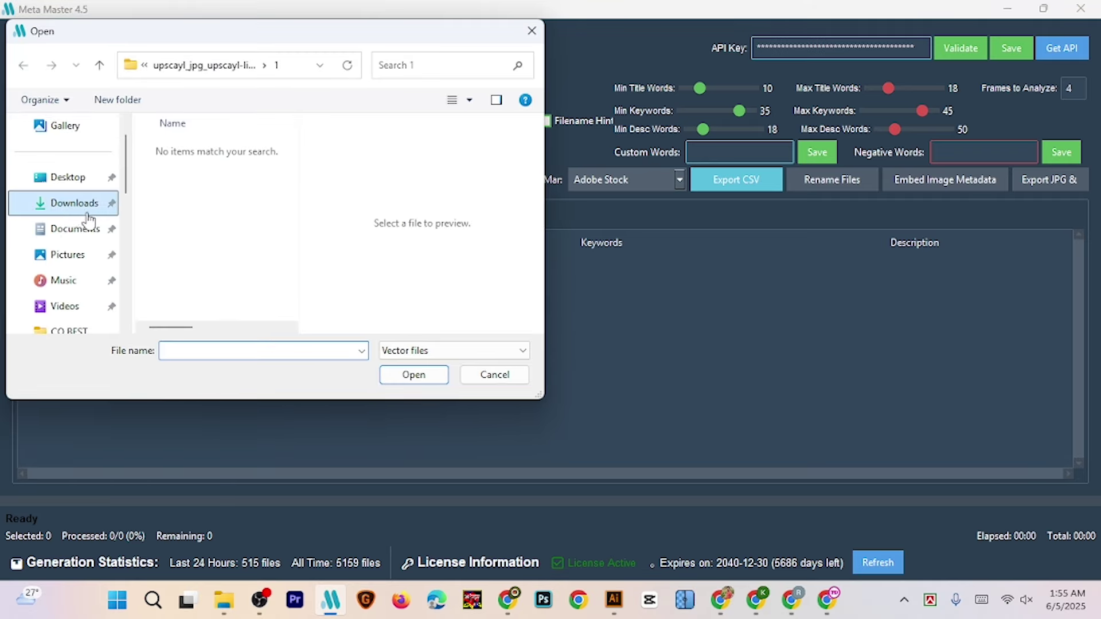
scroll(226, 232, up, 5)
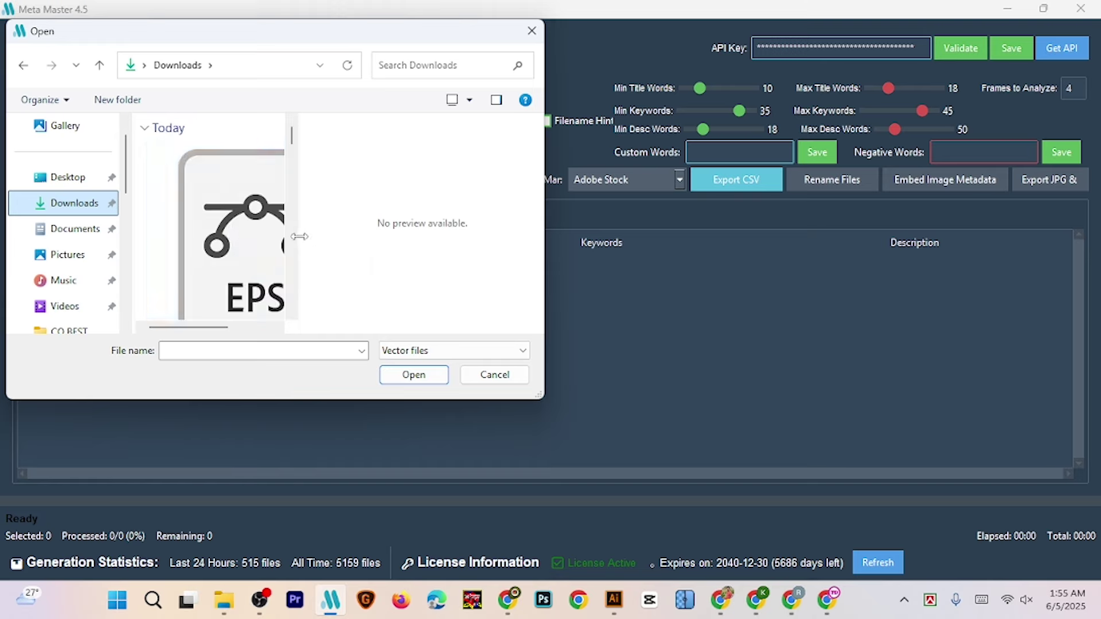
drag(298, 236, 442, 238)
scroll(305, 265, down, 1)
scroll(304, 265, up, 1)
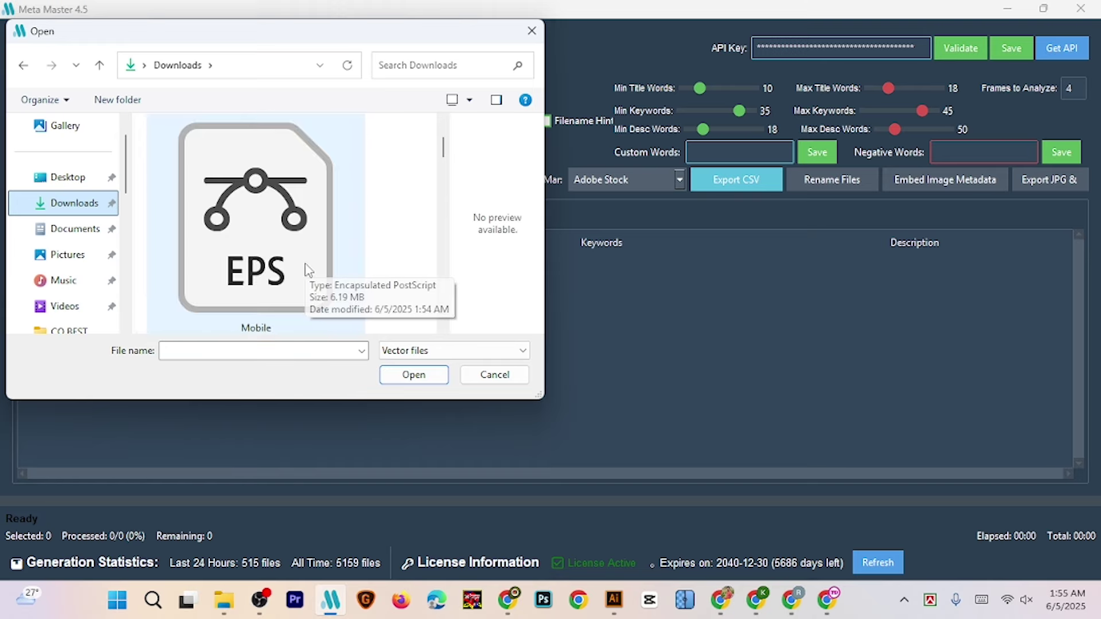
click(285, 296)
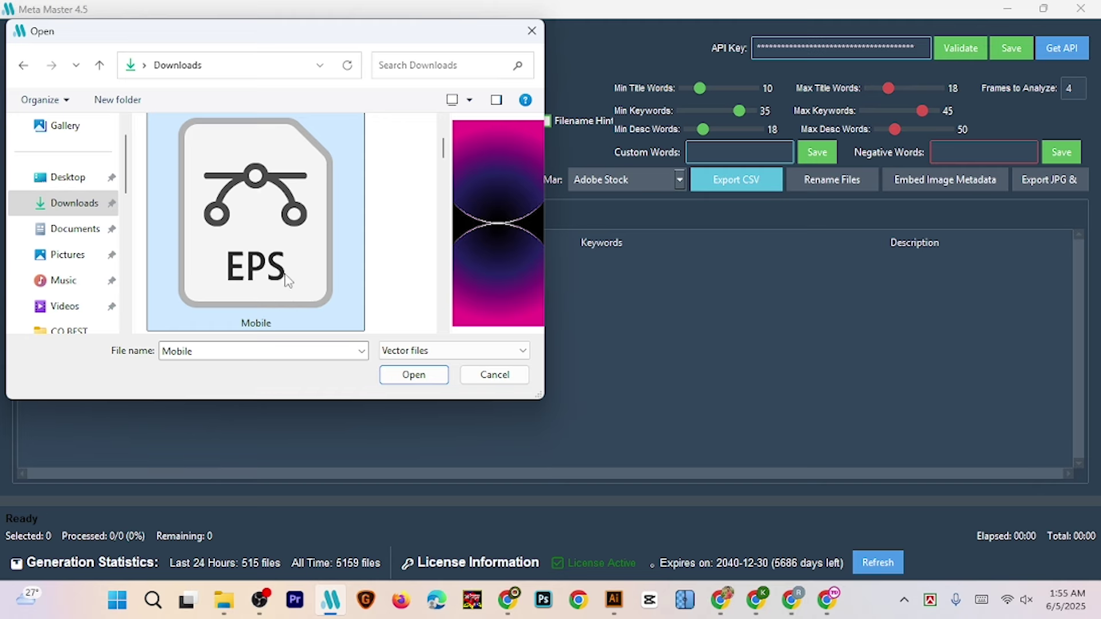
click(412, 377)
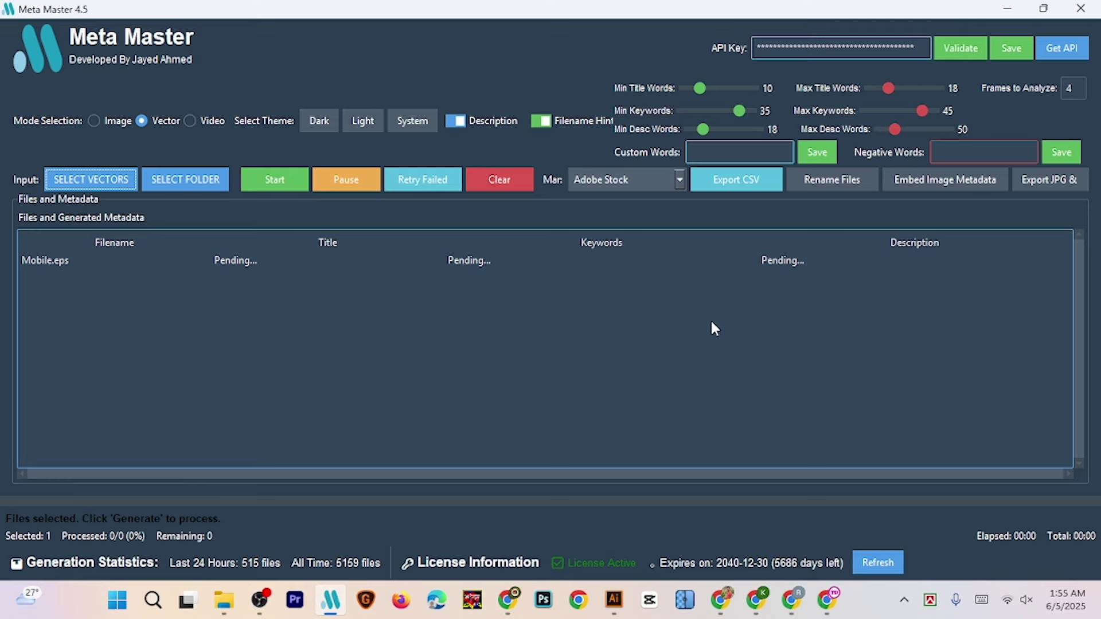
Generate the title, keywords and description for Mobile.eps and rename the file from its generated title
click(280, 180)
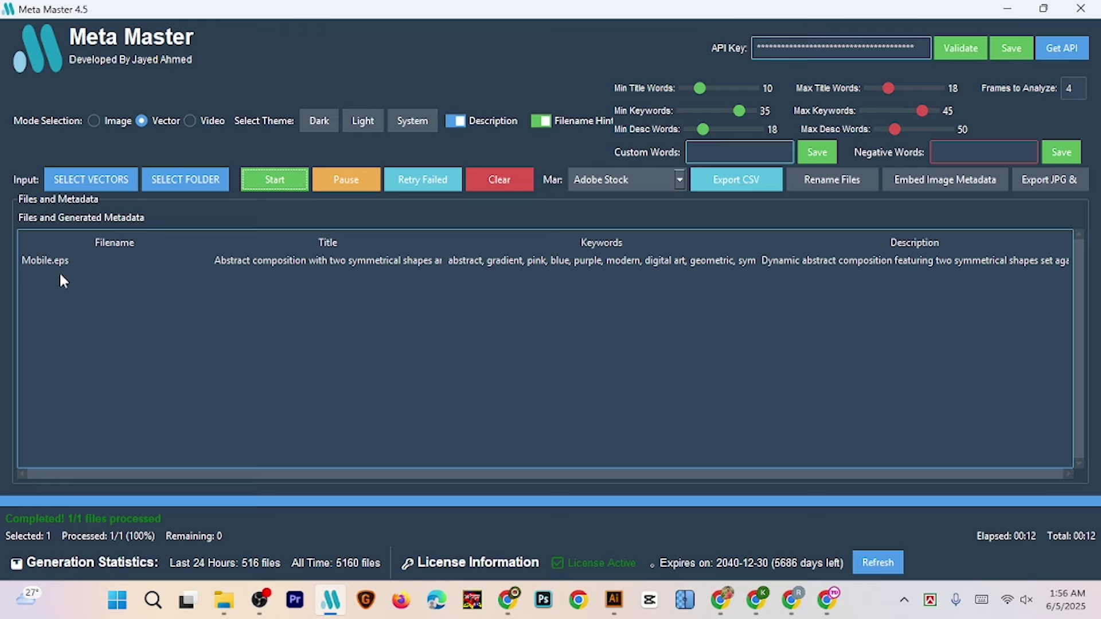
click(837, 182)
click(417, 375)
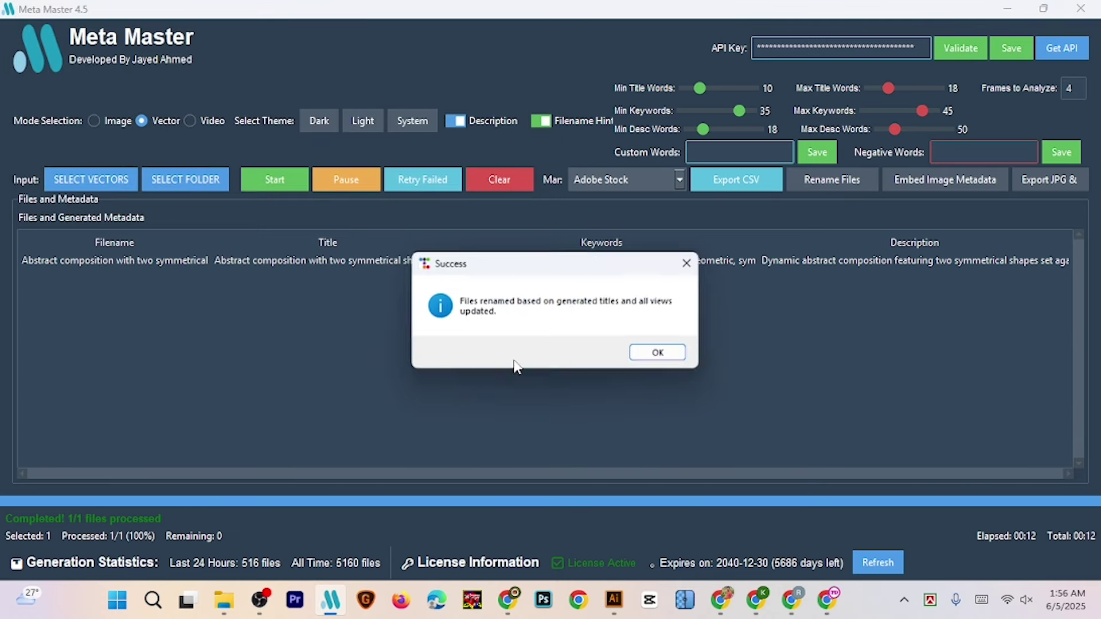
click(667, 351)
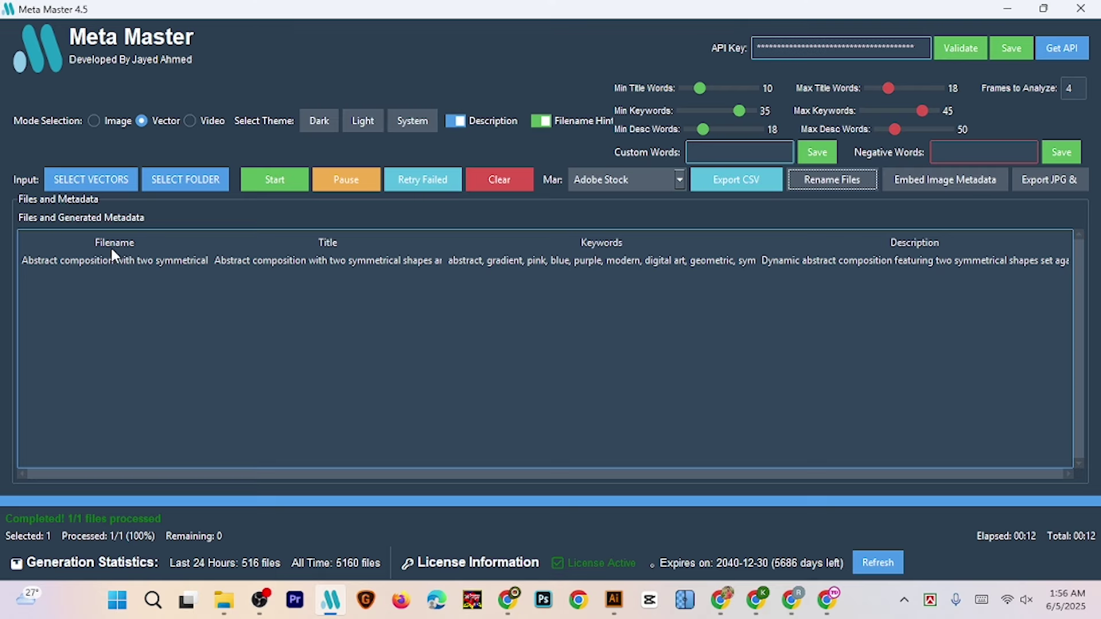
Export a JPG of the vector with its metadata embedded, and check both files in the Downloads folder in File Explorer
click(1060, 182)
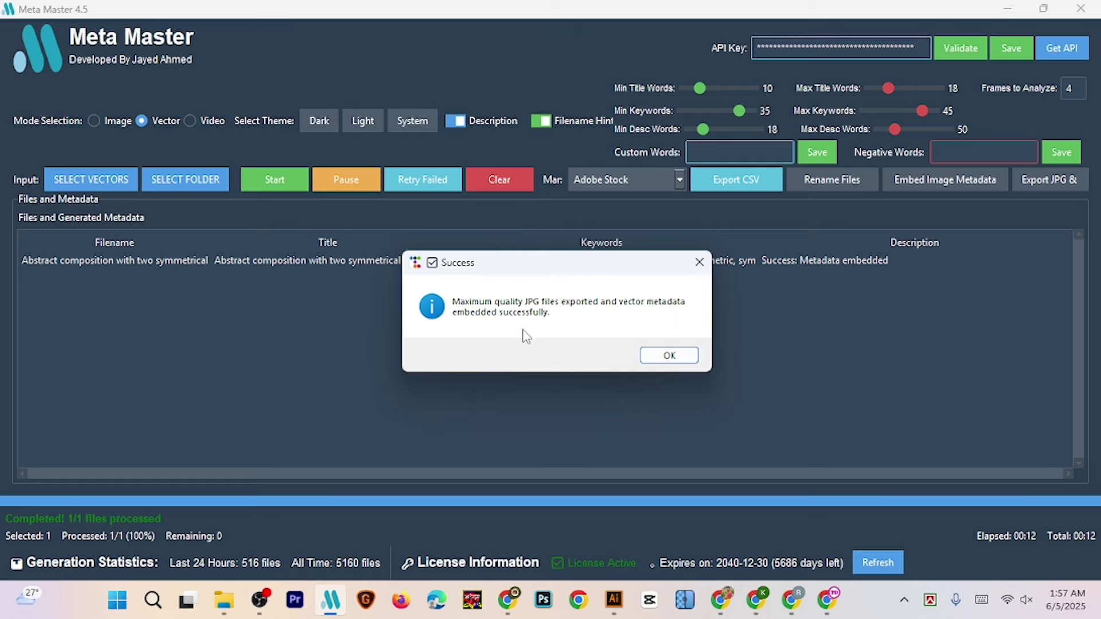
click(668, 361)
click(225, 600)
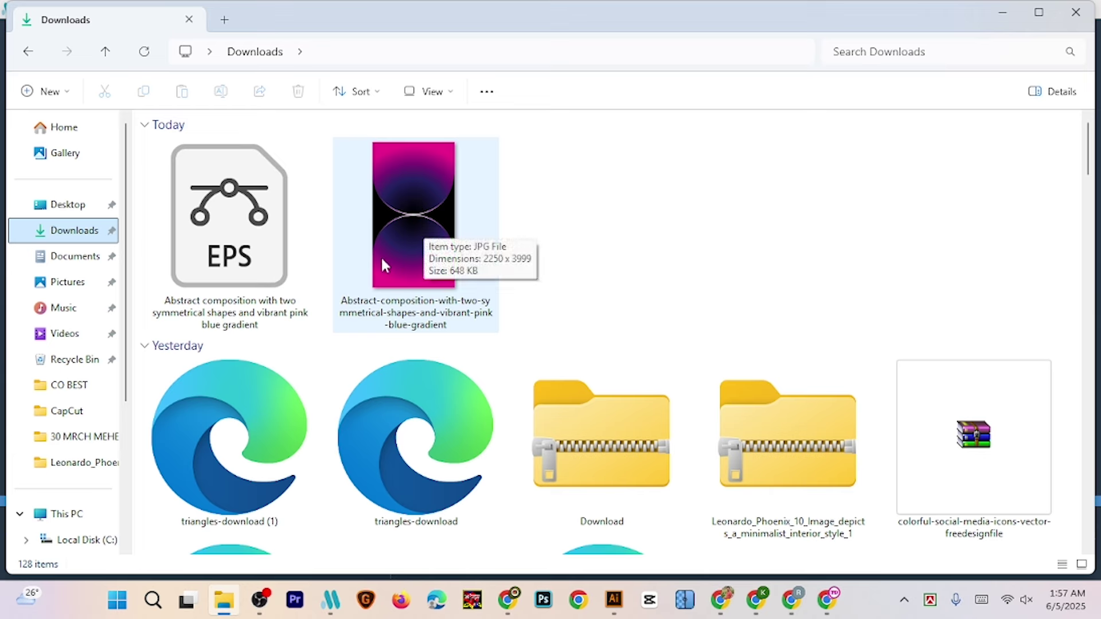
click(331, 600)
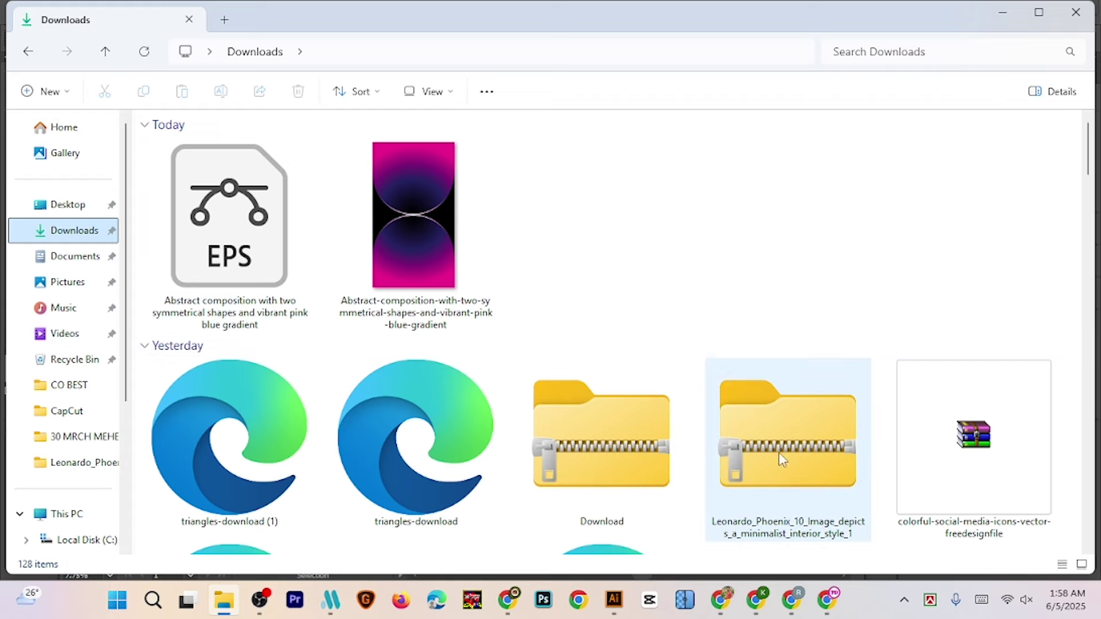
Switch to Chrome and review the Adobe Stock contributor dashboard's 12-week trend and the portfolio items sorted by downloads
click(721, 599)
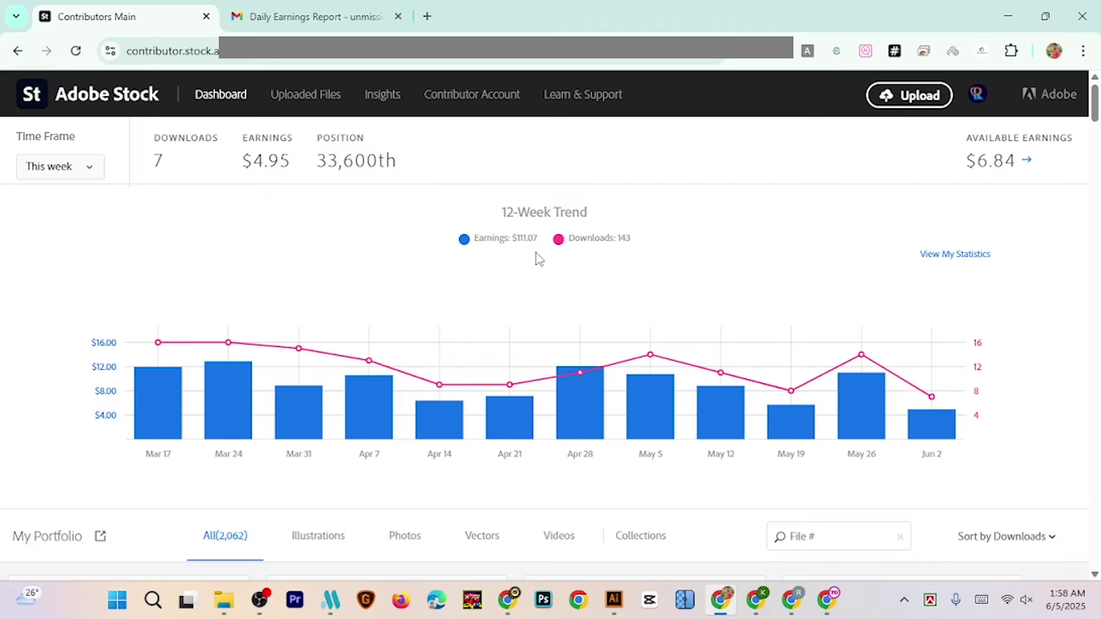
scroll(538, 266, down, 3)
scroll(351, 285, down, 3)
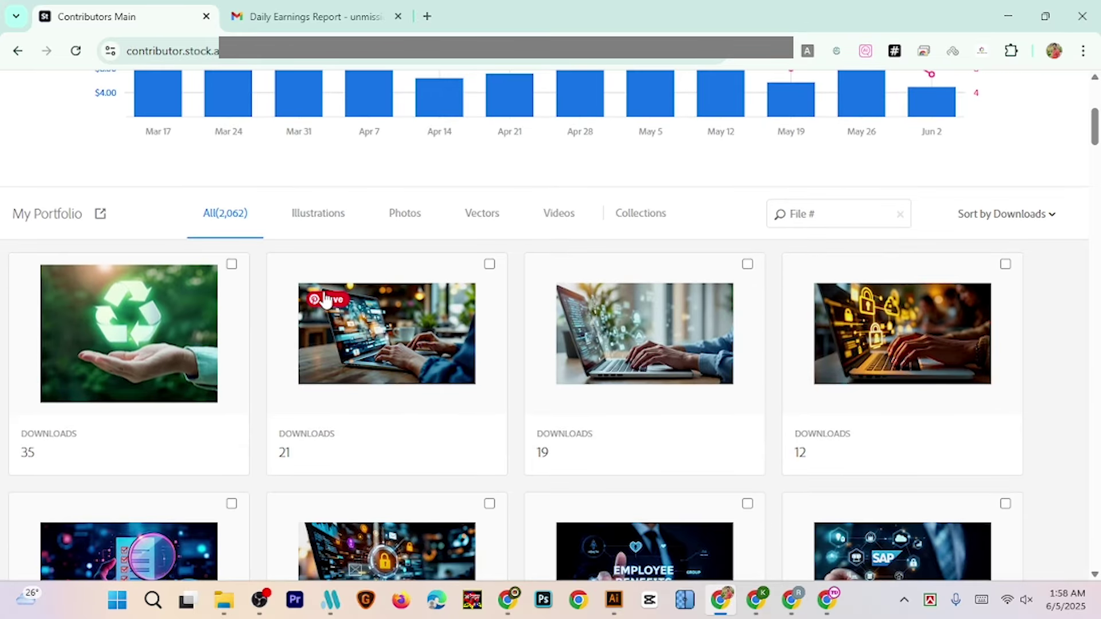
scroll(510, 271, up, 3)
scroll(514, 269, up, 2)
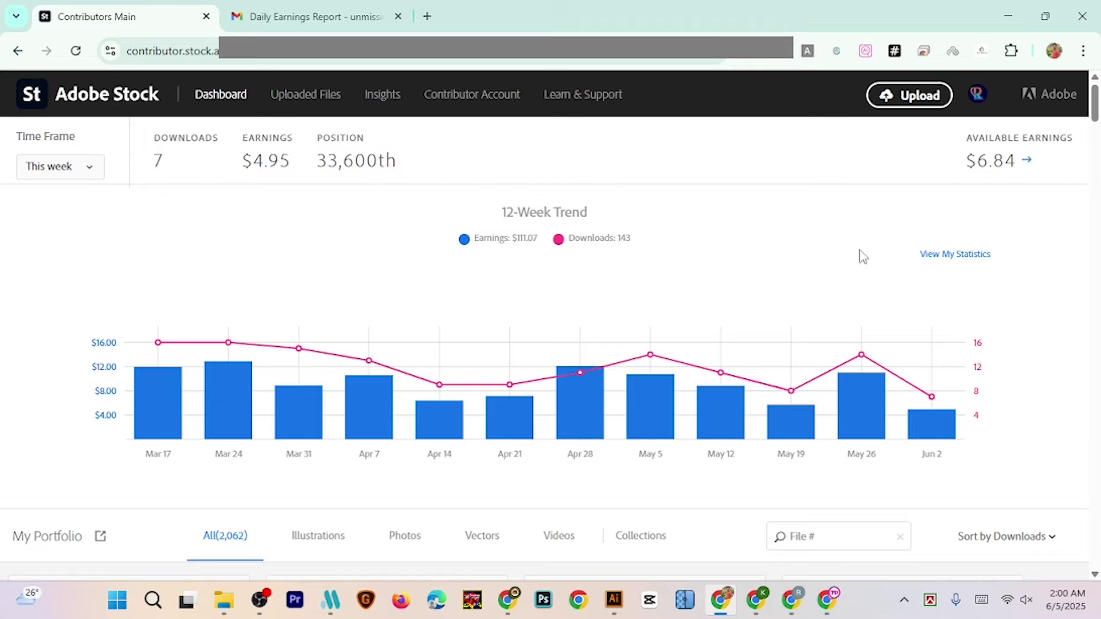
scroll(539, 286, down, 1)
scroll(520, 283, up, 1)
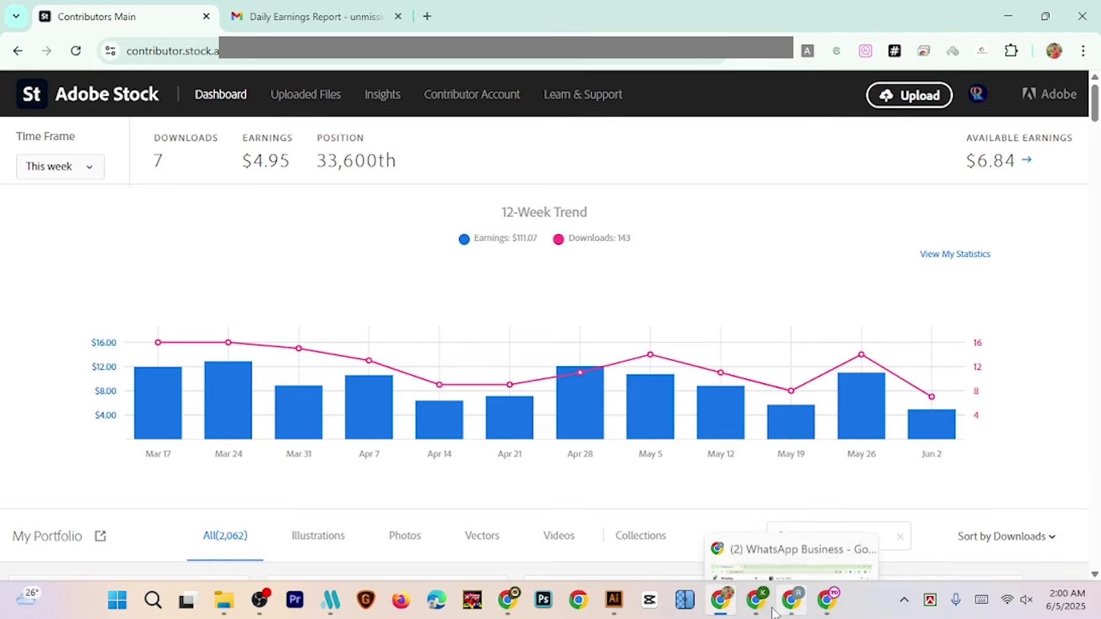
Review the first page of the Coursr Modiul Final document in Google Docs, then return to Illustrator
click(757, 599)
scroll(644, 381, down, 6)
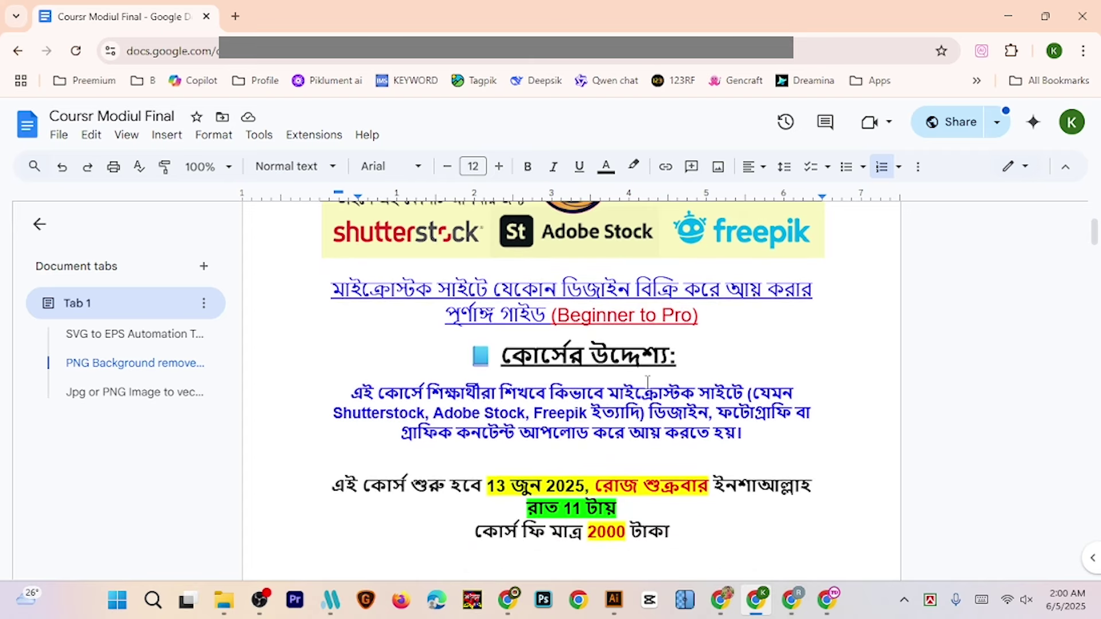
scroll(645, 385, up, 7)
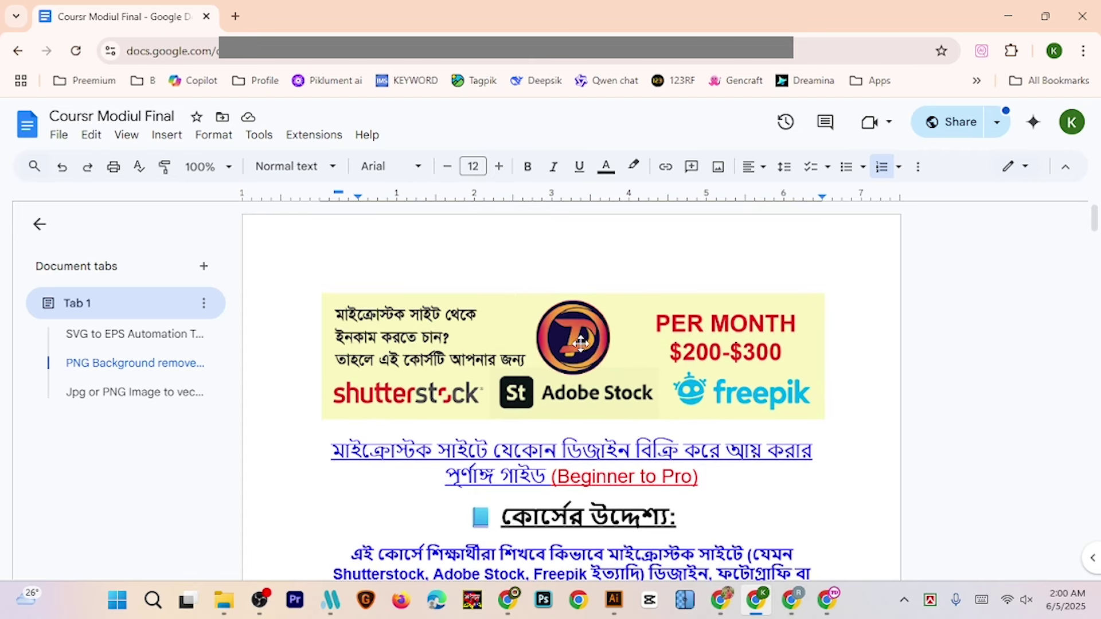
scroll(695, 365, down, 1)
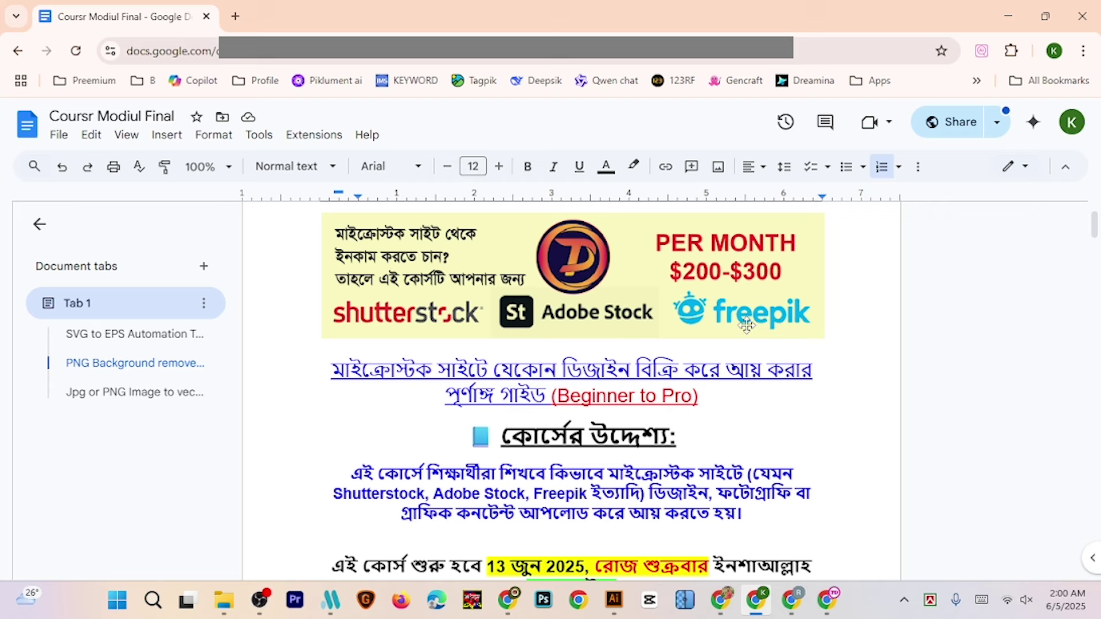
key(alt+Tab)
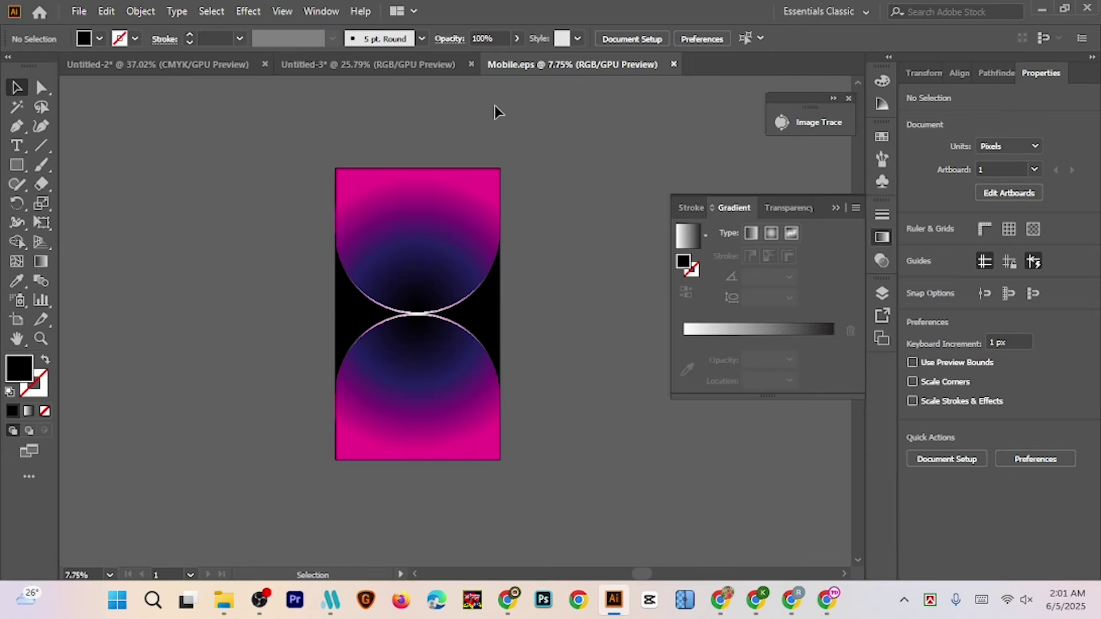